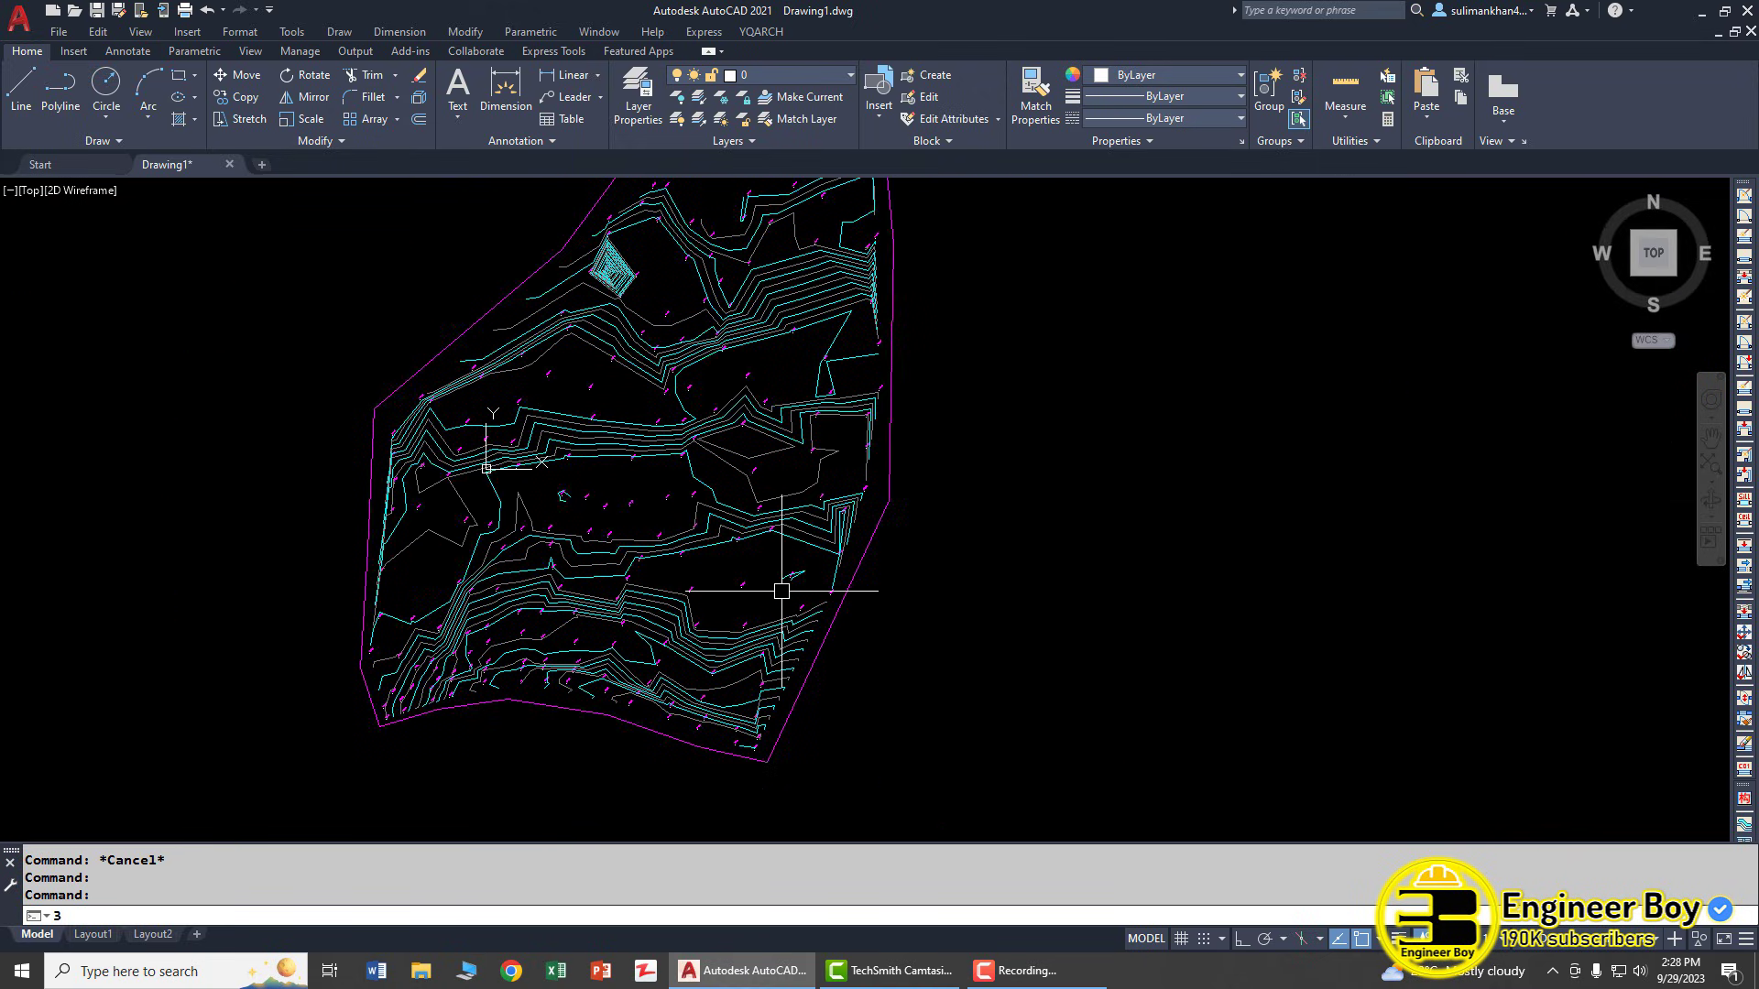
{"action": "type", "text": "do"}
- Review the N, E and Z column headings of the survey table, then switch back to AutoCAD
{"action": "key", "text": "Return"}
{"action": "mouse_move", "coordinate": [712, 712]}
{"action": "left_mouse_down"}
{"action": "mouse_move", "coordinate": [603, 433]}
{"action": "mouse_move", "coordinate": [743, 568]}
{"action": "left_mouse_up"}
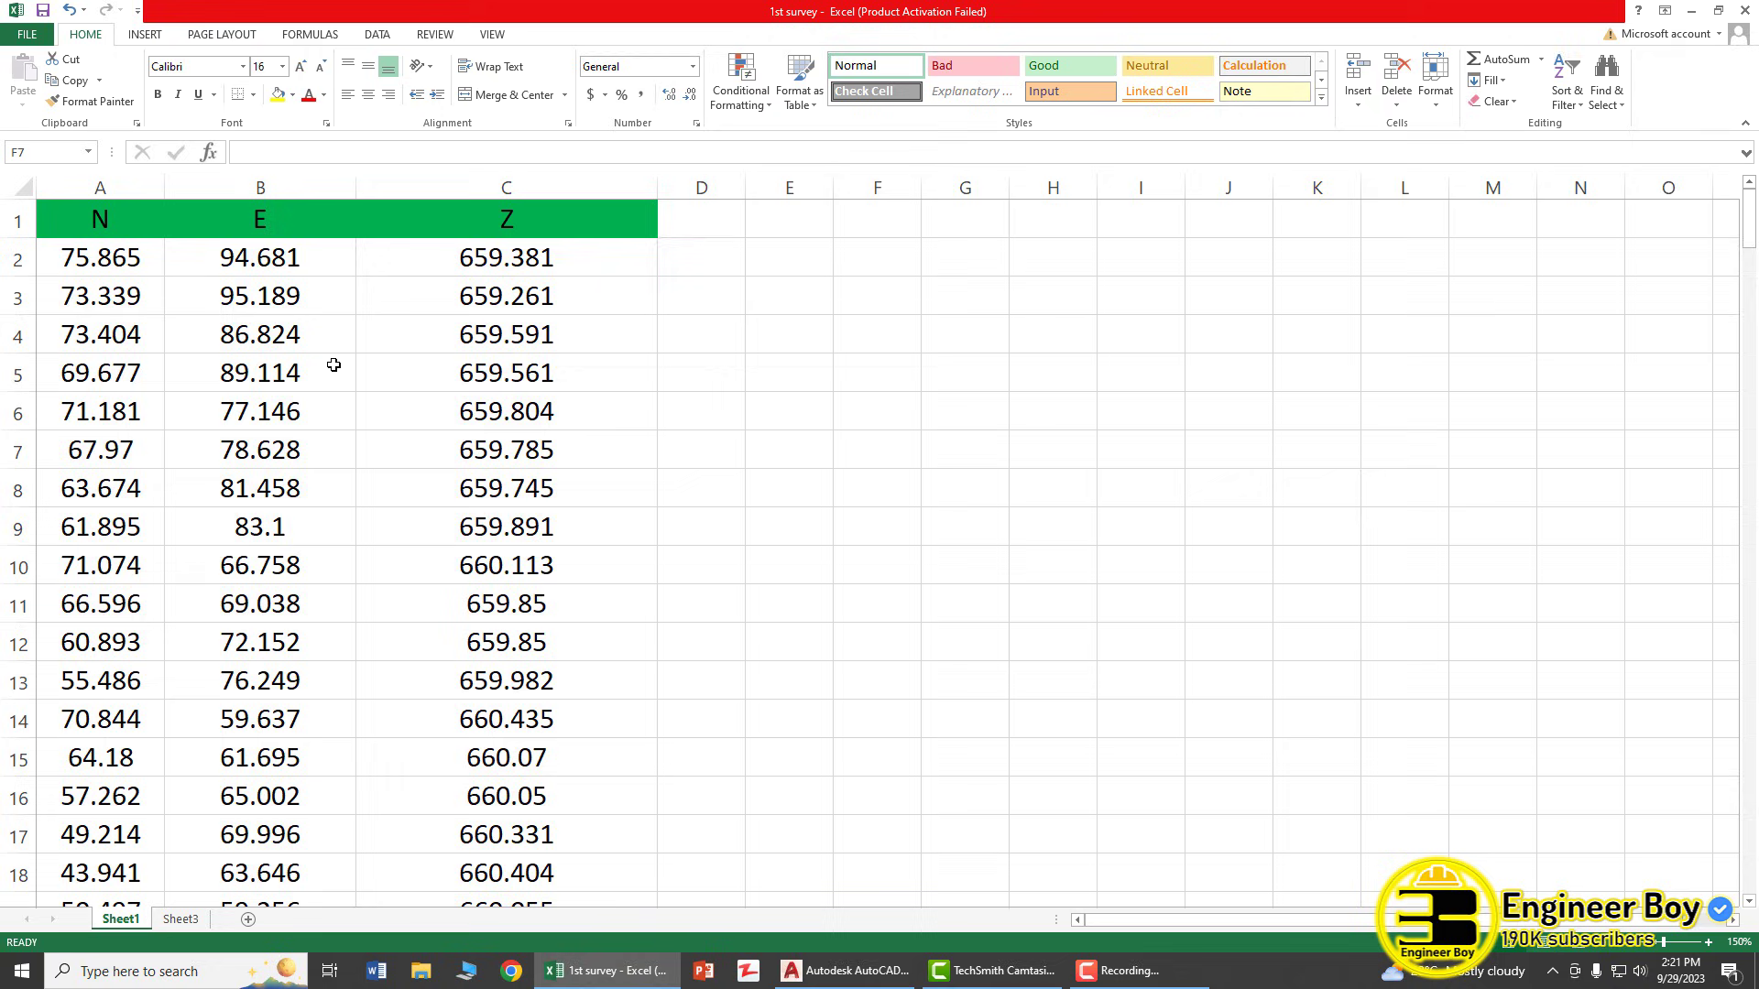
{"action": "left_click", "coordinate": [110, 220]}
{"action": "left_click", "coordinate": [287, 217]}
{"action": "left_click", "coordinate": [503, 218]}
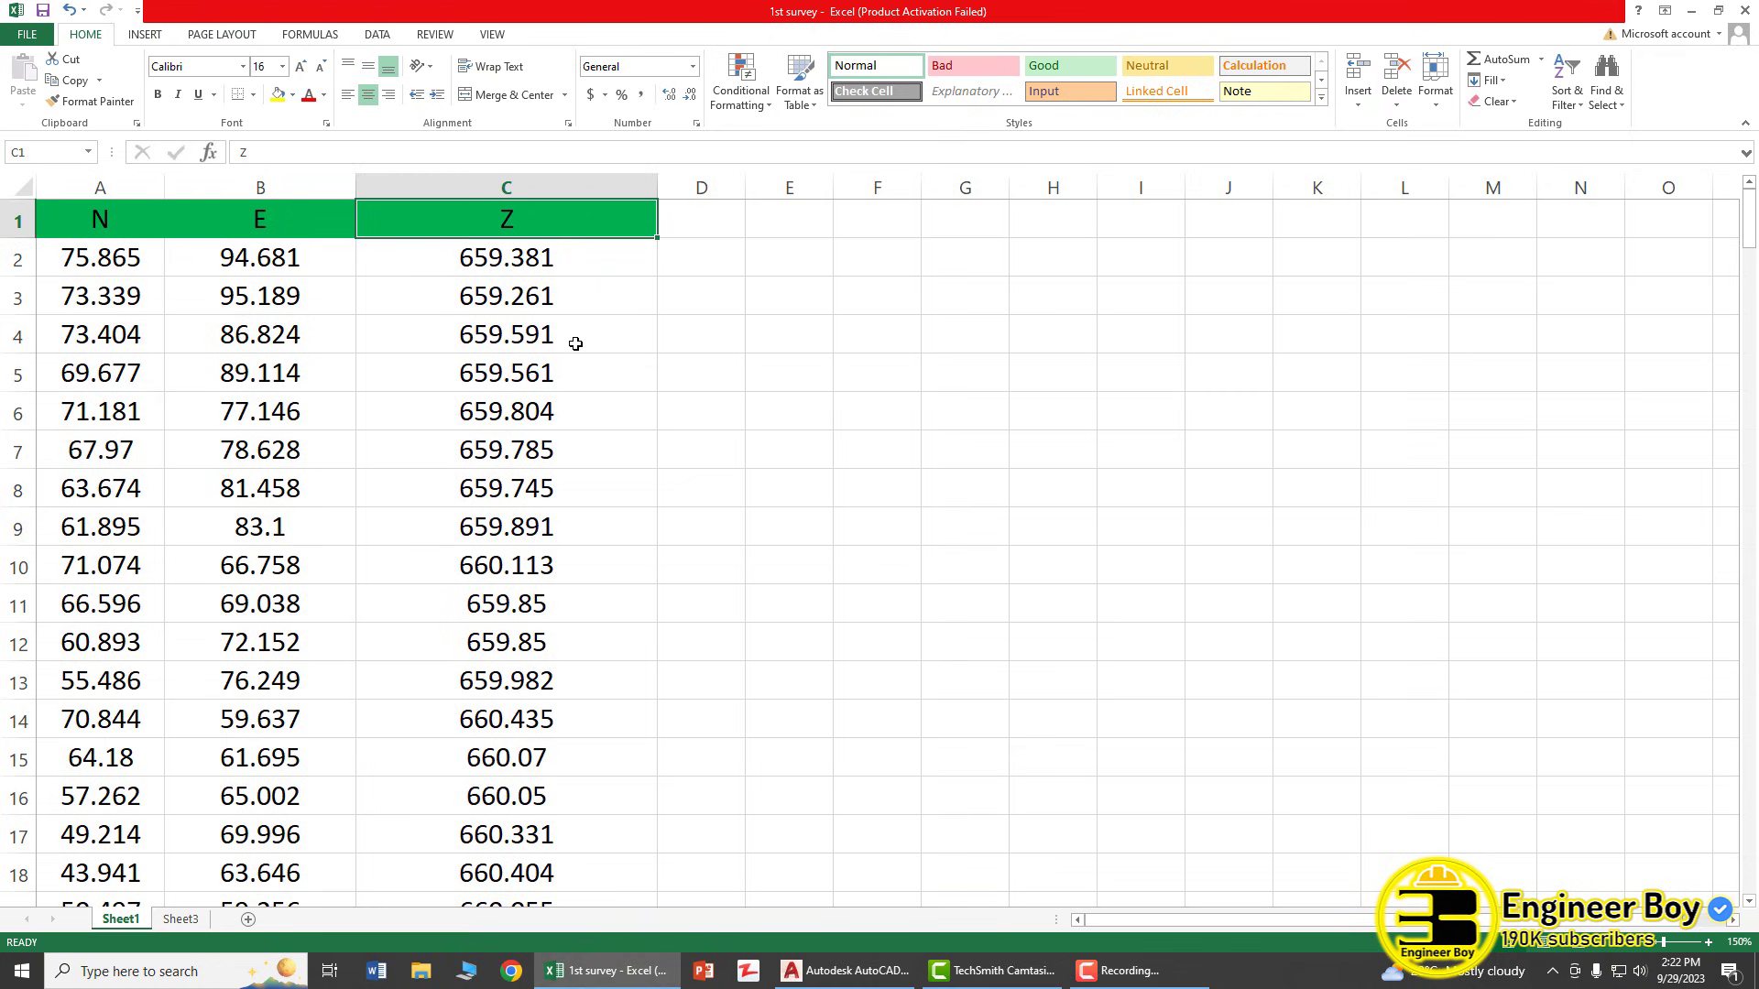
{"action": "scroll", "coordinate": [398, 522], "scroll_direction": "down", "scroll_amount": 5}
{"action": "scroll", "coordinate": [389, 541], "scroll_direction": "down", "scroll_amount": 4}
{"action": "scroll", "coordinate": [389, 544], "scroll_direction": "down", "scroll_amount": 4}
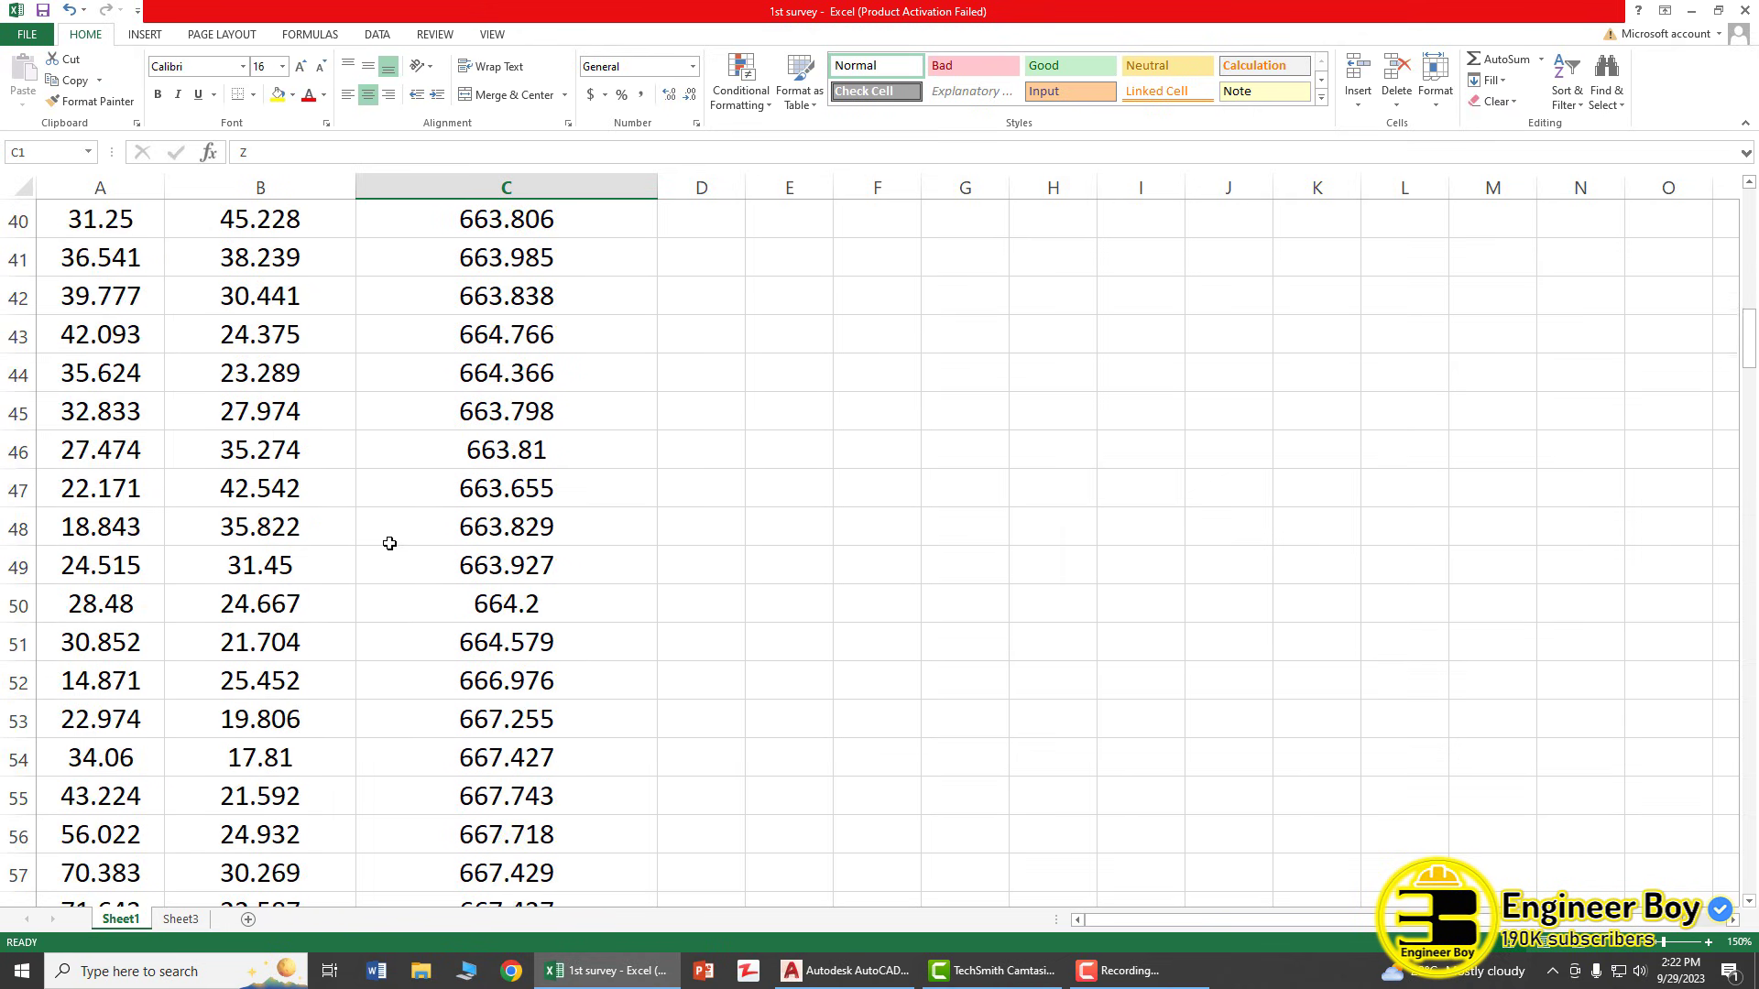
{"action": "scroll", "coordinate": [395, 545], "scroll_direction": "up", "scroll_amount": 8}
{"action": "scroll", "coordinate": [394, 546], "scroll_direction": "up", "scroll_amount": 5}
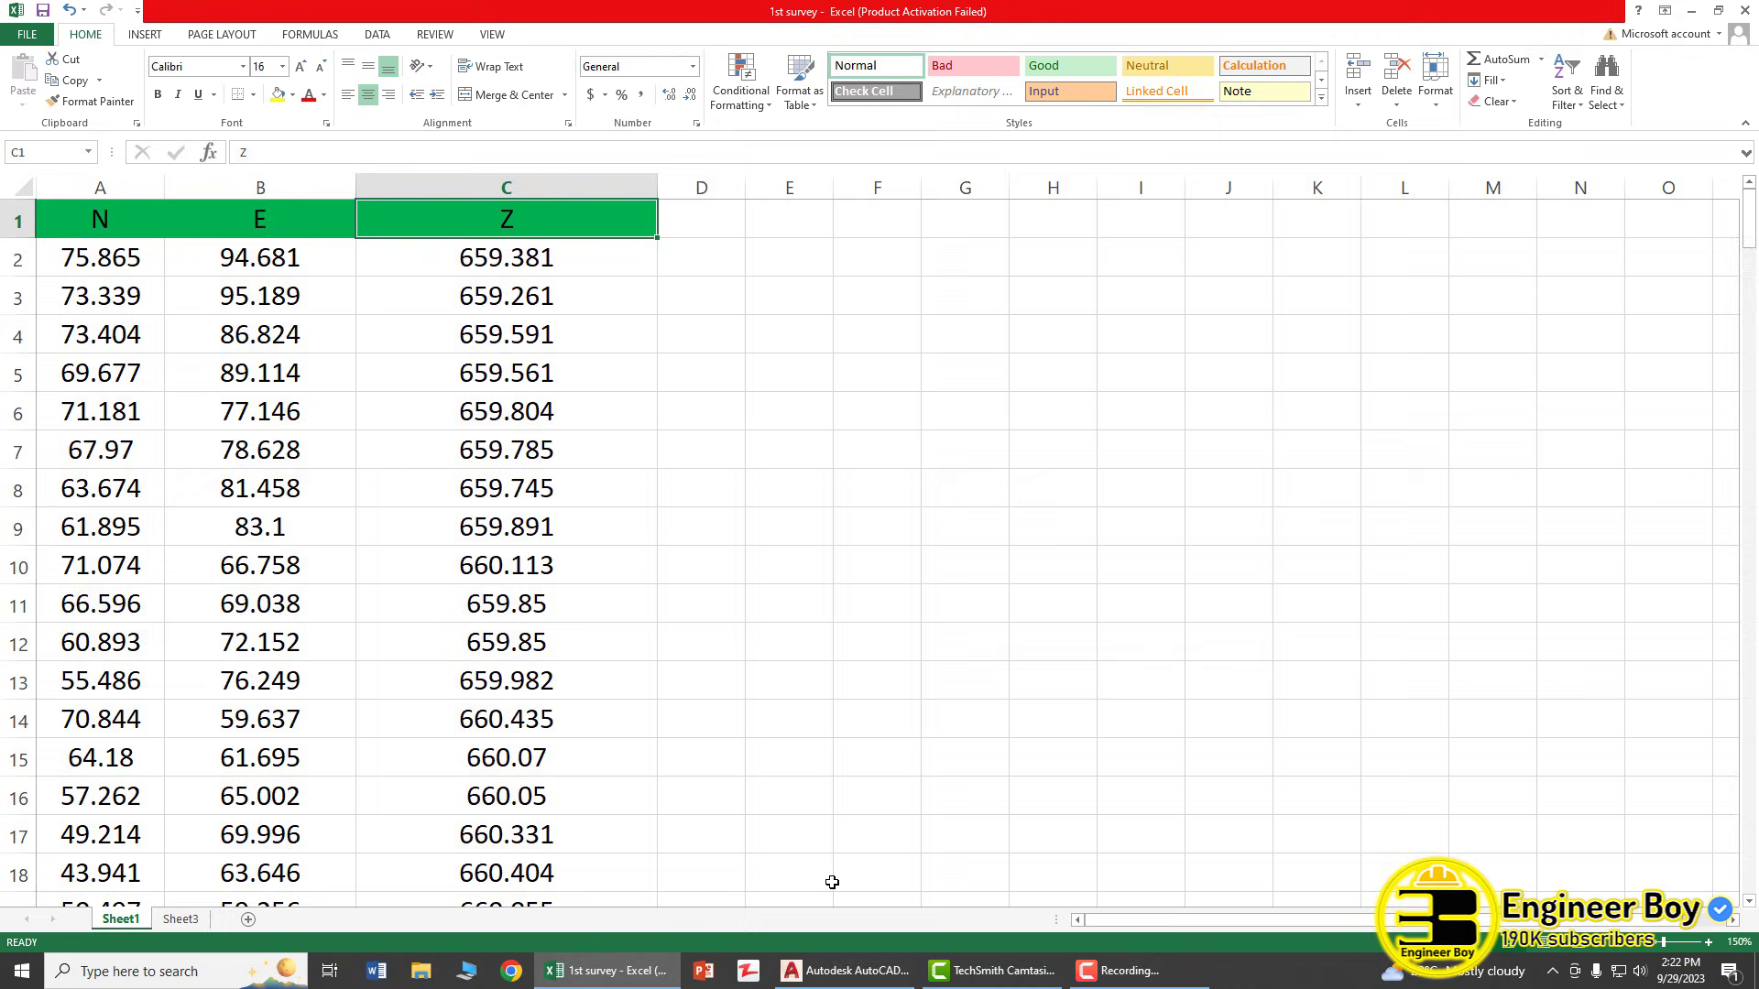
{"action": "key", "text": "alt+Tab"}
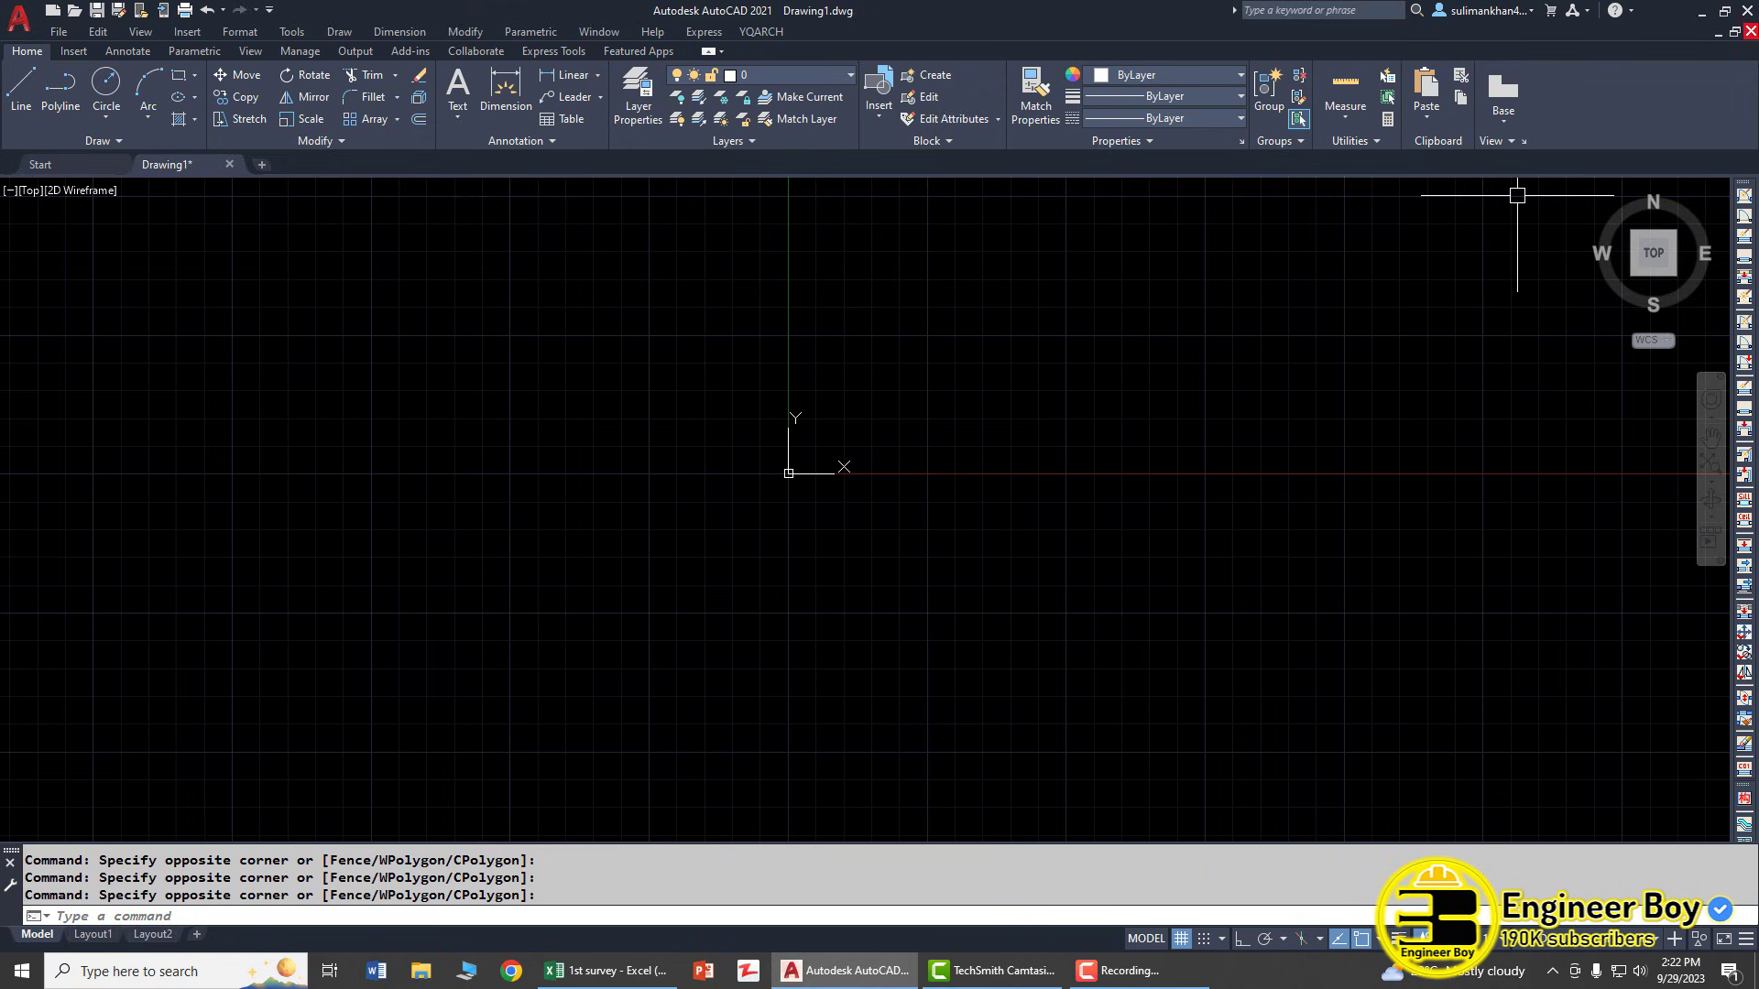
- Minimize AutoCAD, launch SW_DTM 2014 from the desktop, and bring Excel forward
{"action": "left_click", "coordinate": [1704, 10]}
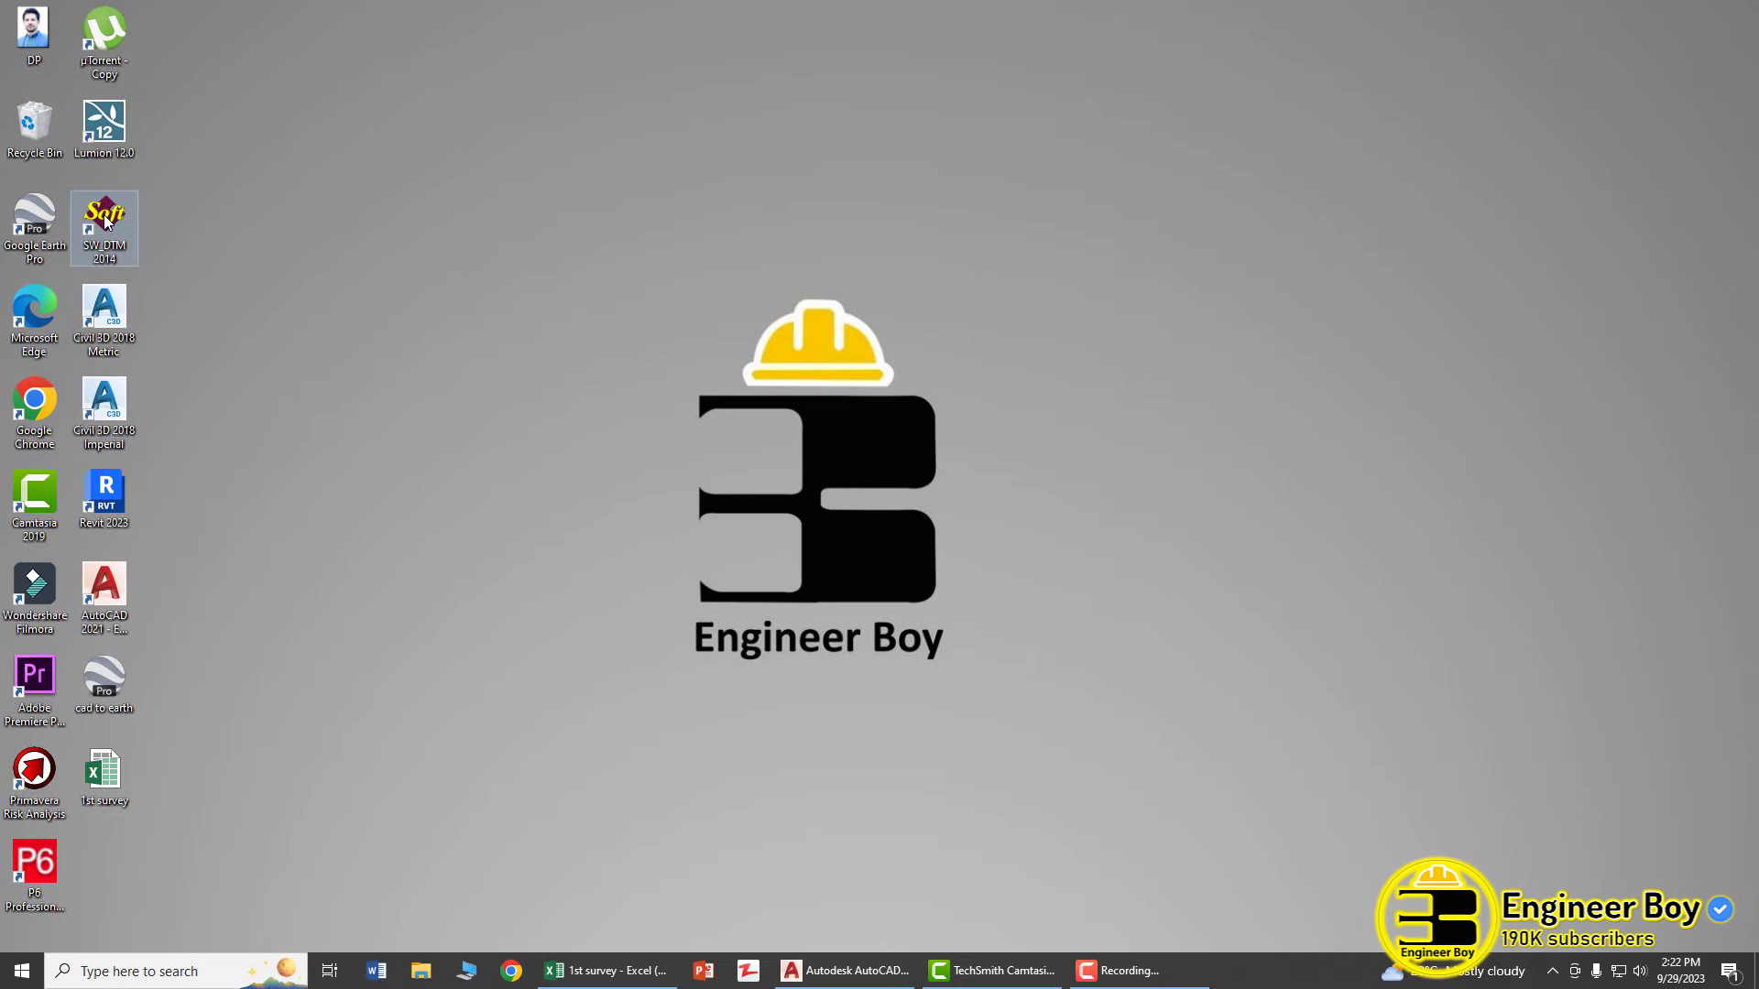
{"action": "double_click", "coordinate": [107, 219]}
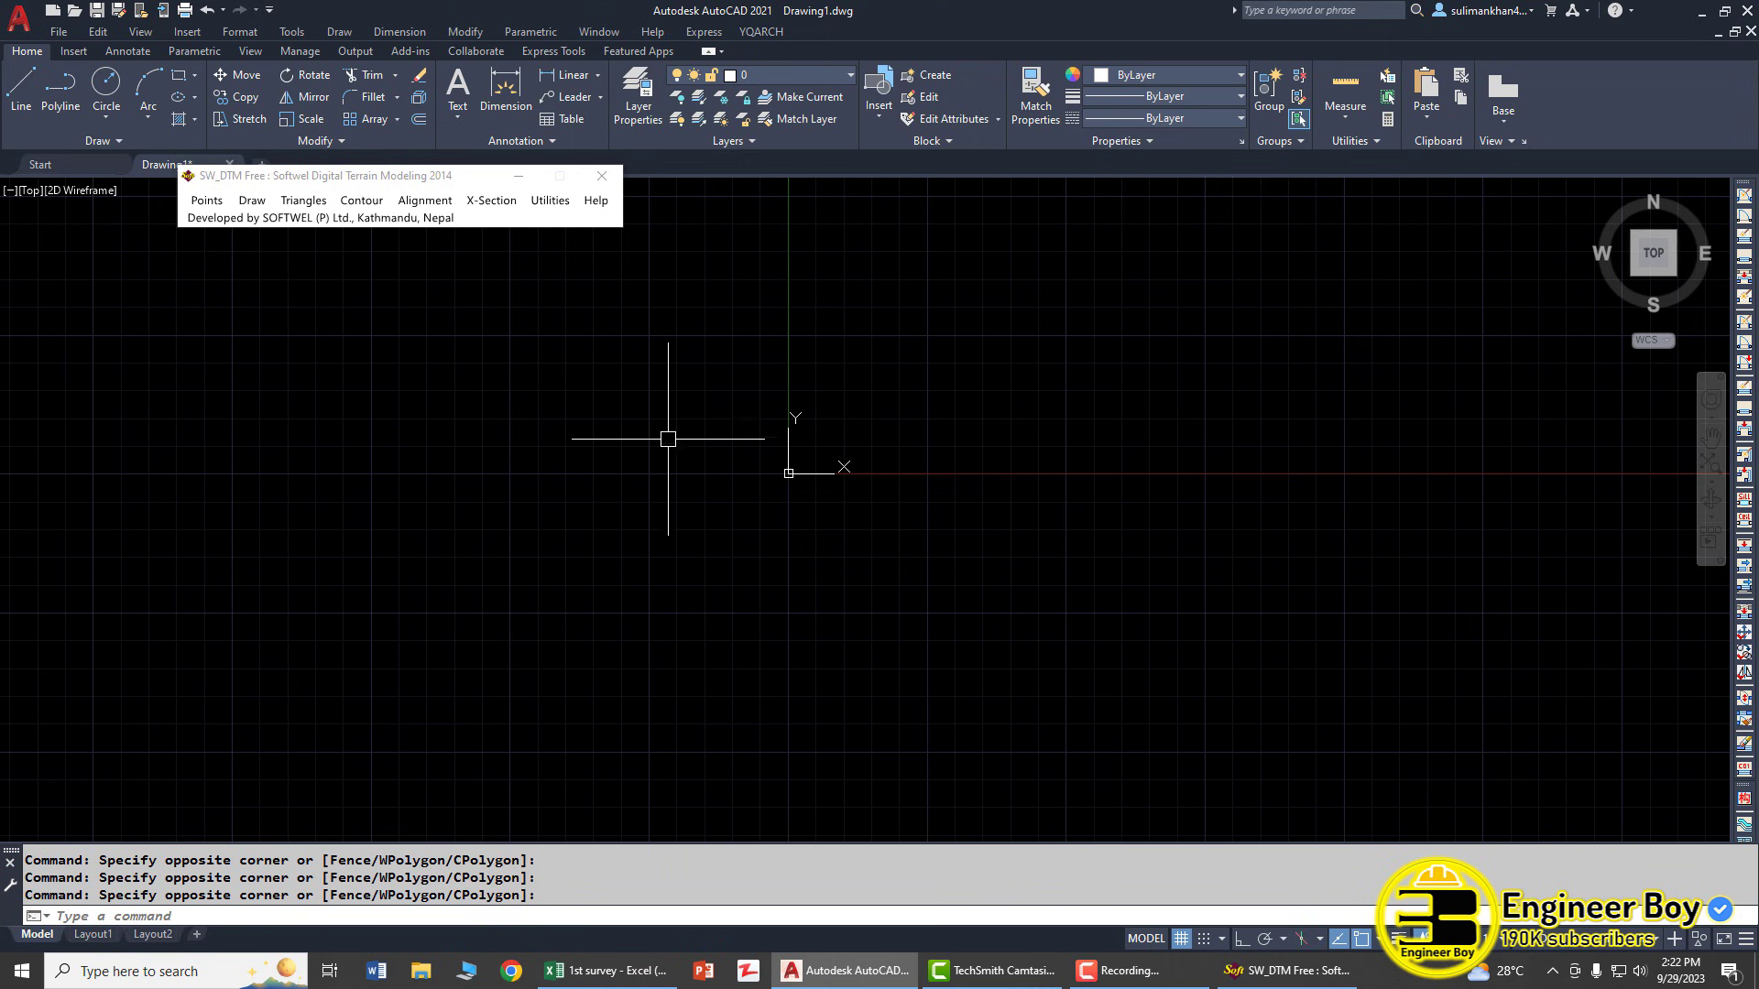
{"action": "left_click", "coordinate": [608, 970]}
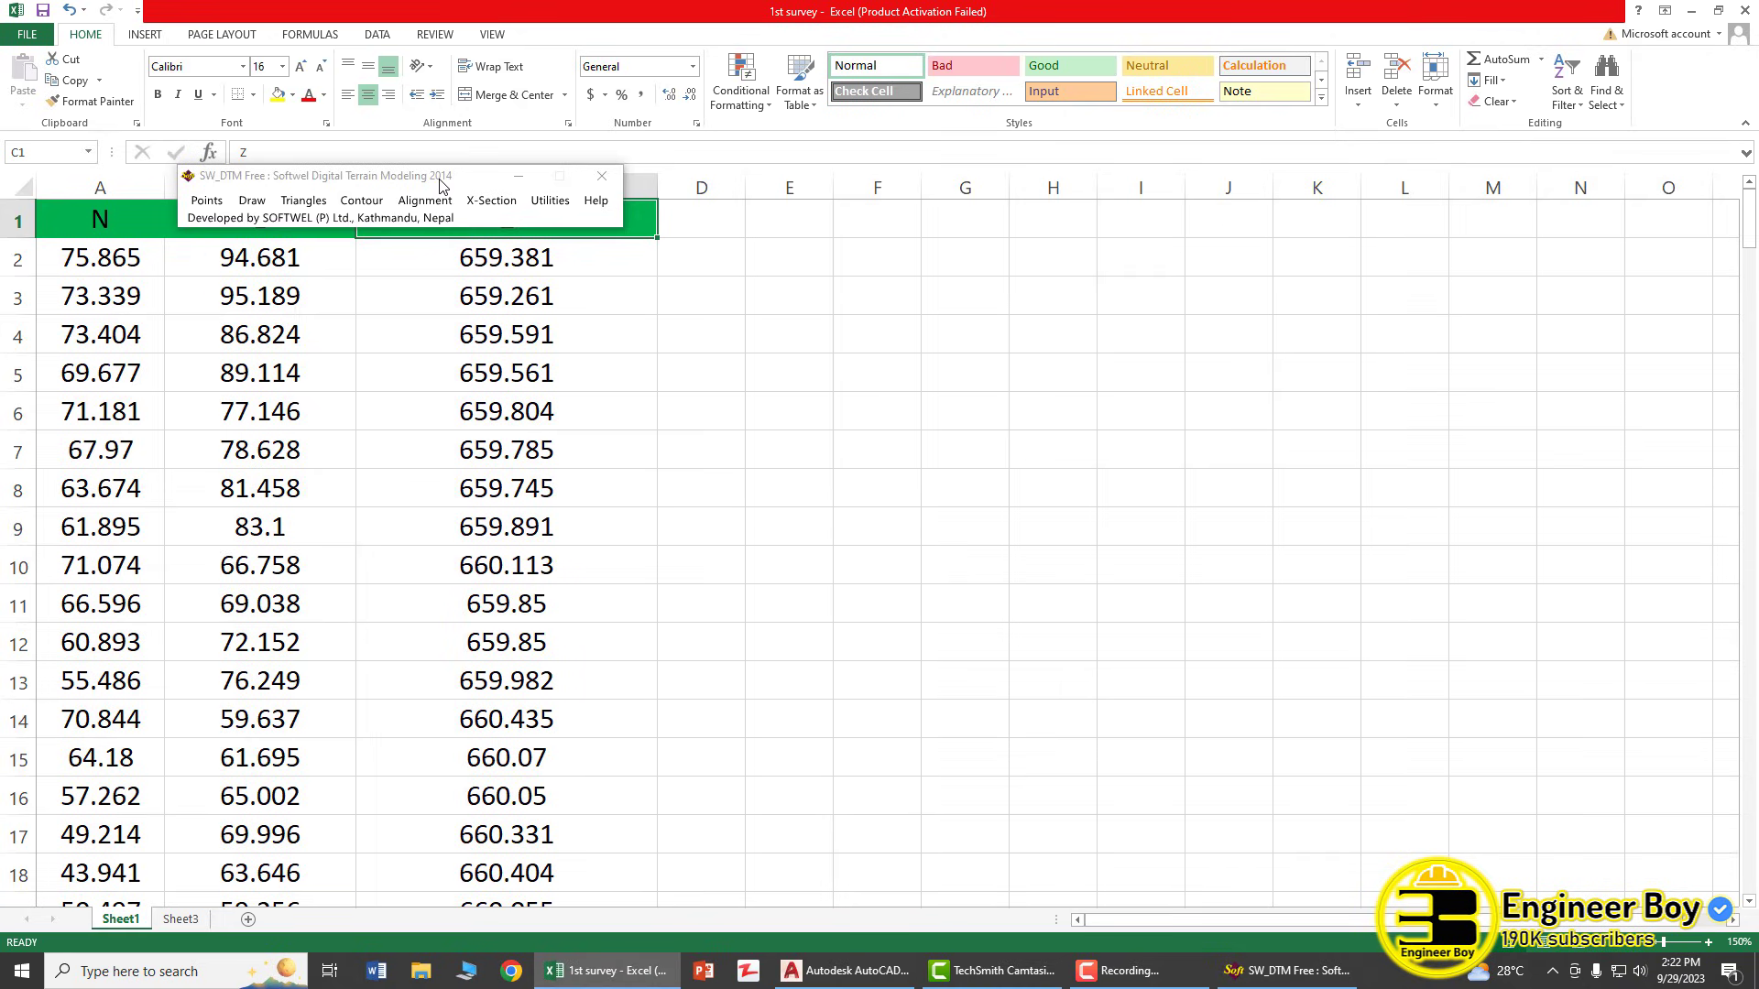
- Delete spreadsheet row 1 holding the N, E, Z column headers
{"action": "left_click_drag", "start_coordinate": [440, 186], "coordinate": [1125, 220]}
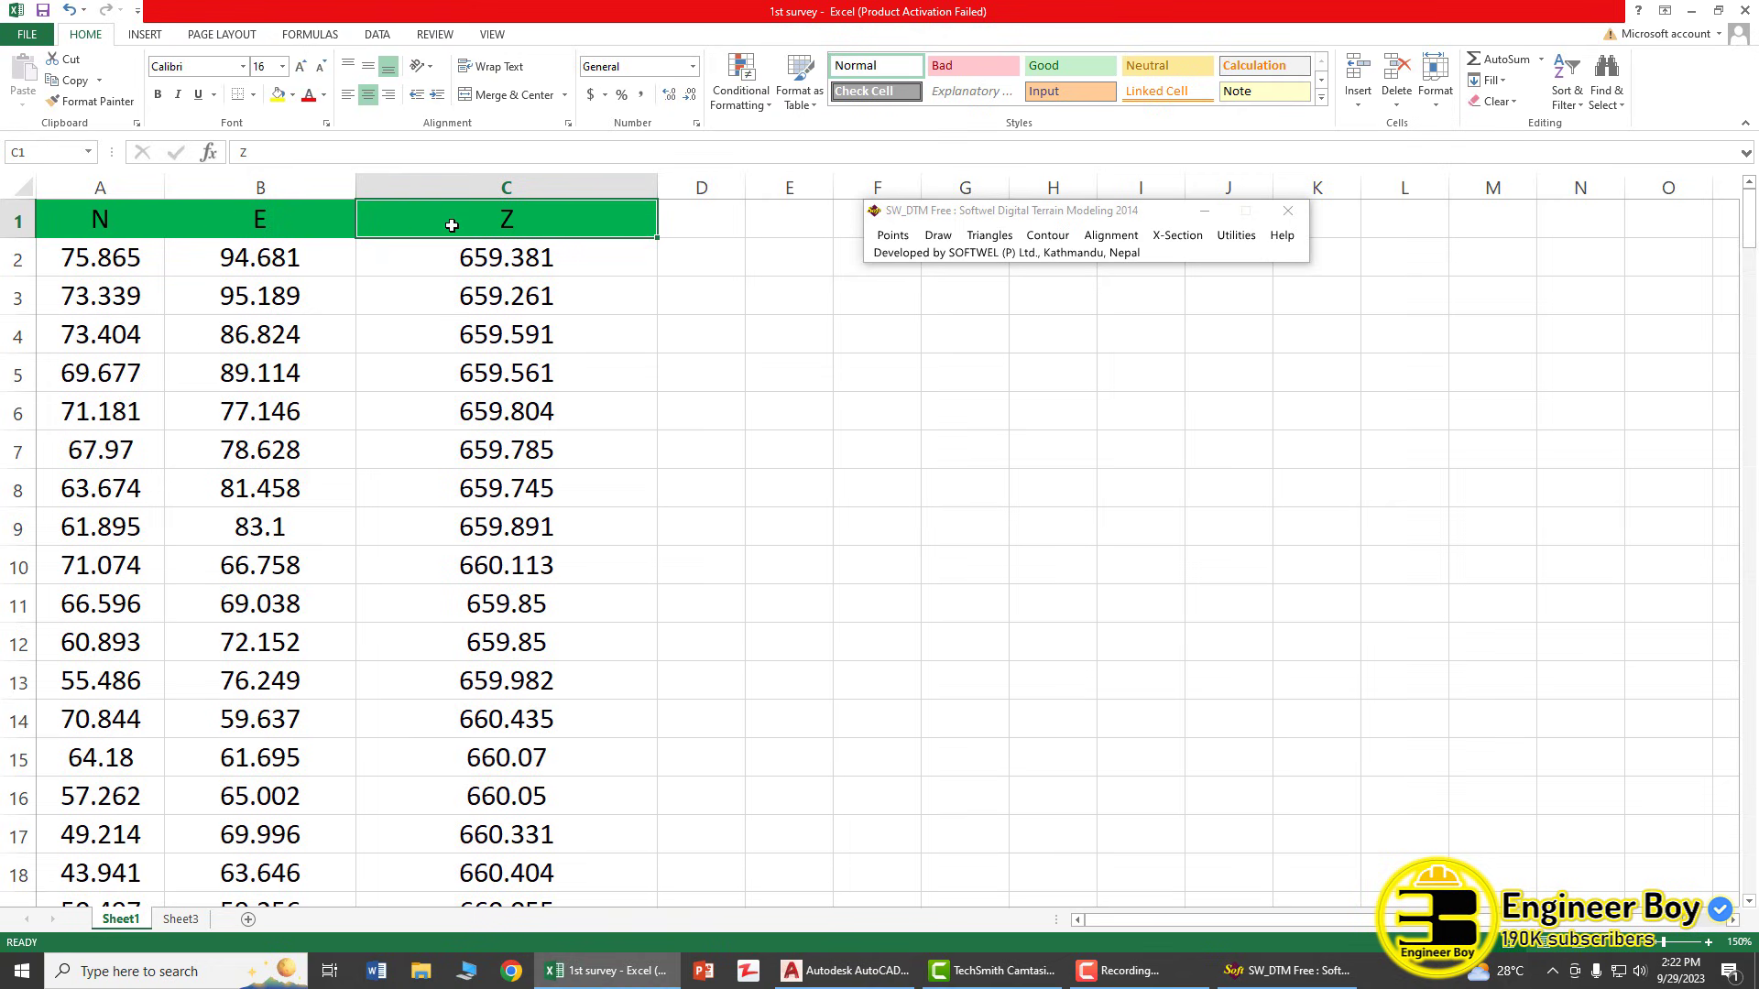
{"action": "right_click", "coordinate": [21, 221]}
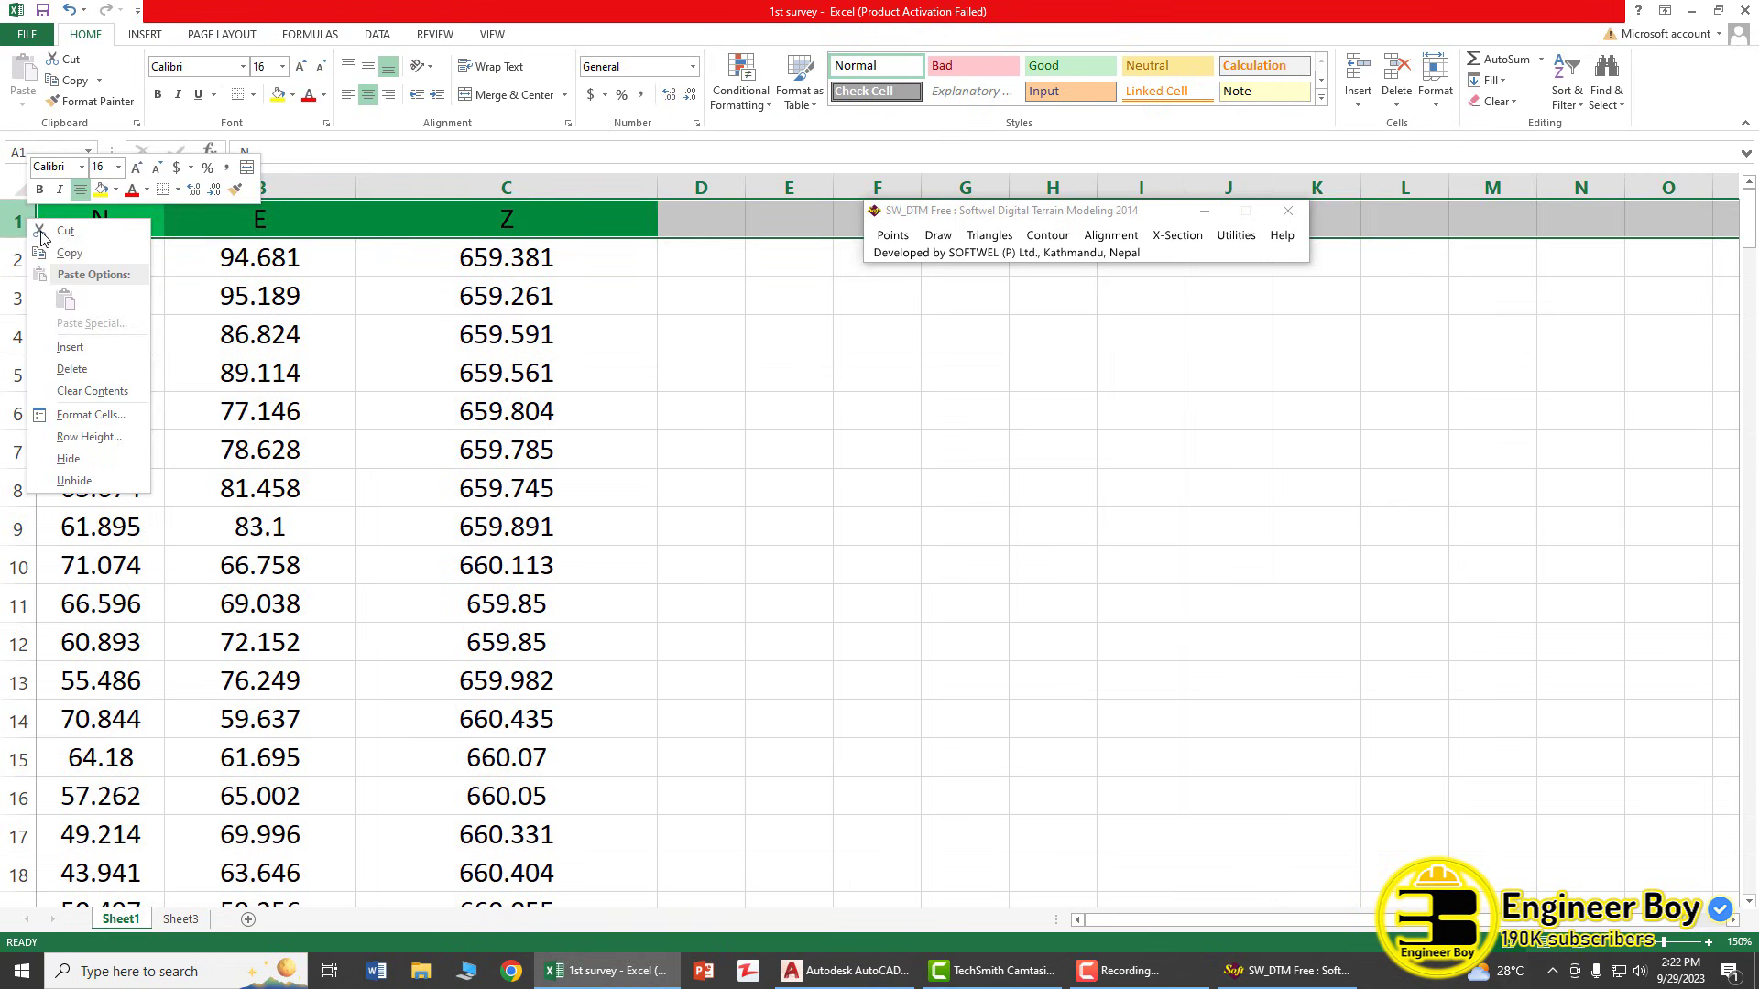
{"action": "key", "text": "Escape"}
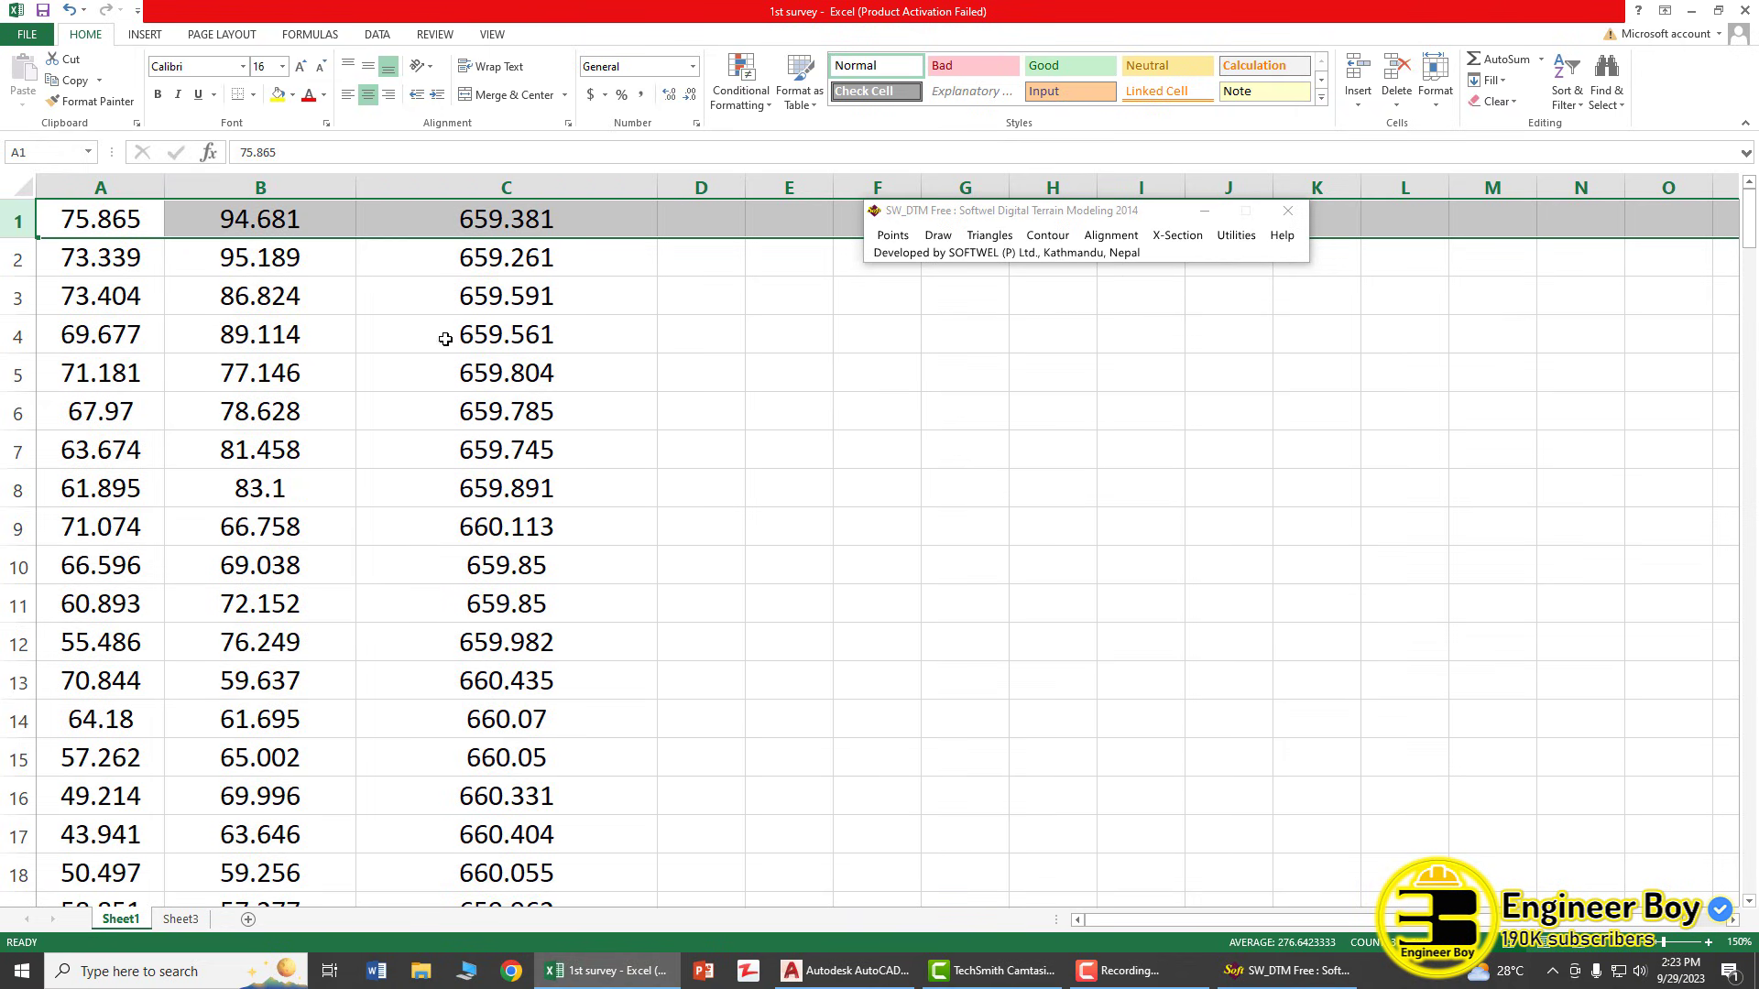
{"action": "left_click", "coordinate": [421, 399]}
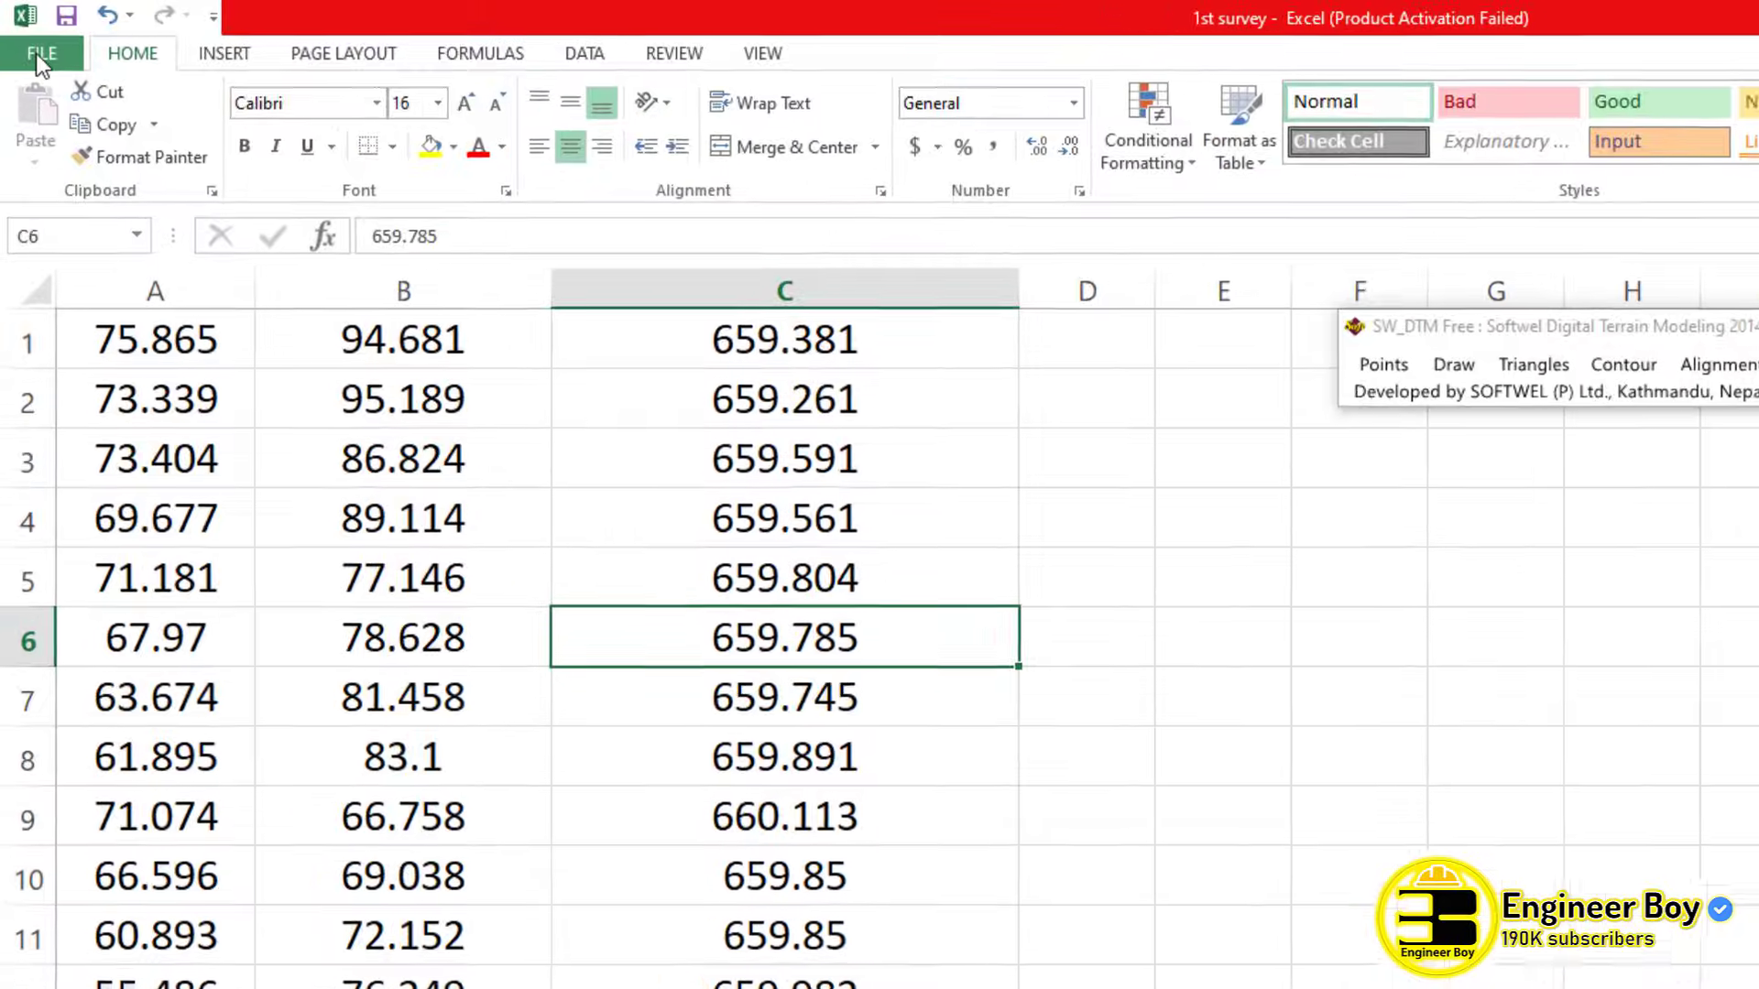
- Save the current sheet to the Desktop as '1st survey' in CSV (Comma delimited) format
{"action": "left_click", "coordinate": [28, 33]}
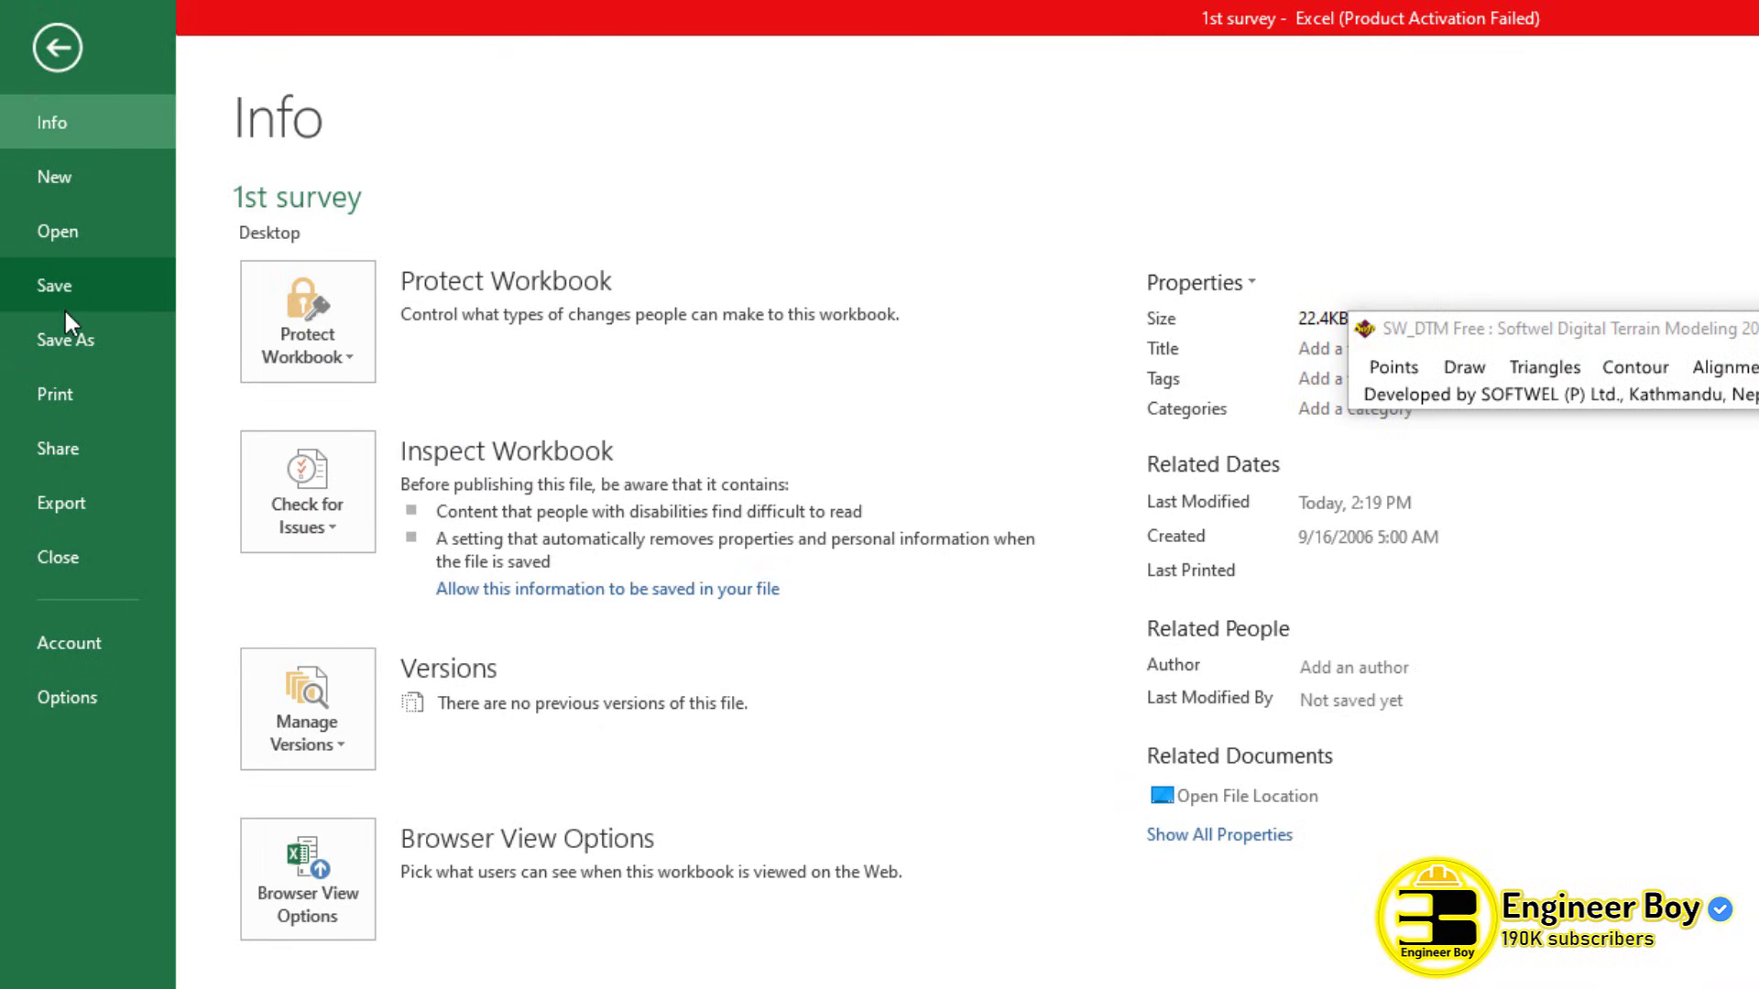
{"action": "left_click", "coordinate": [74, 337]}
{"action": "left_click", "coordinate": [742, 810]}
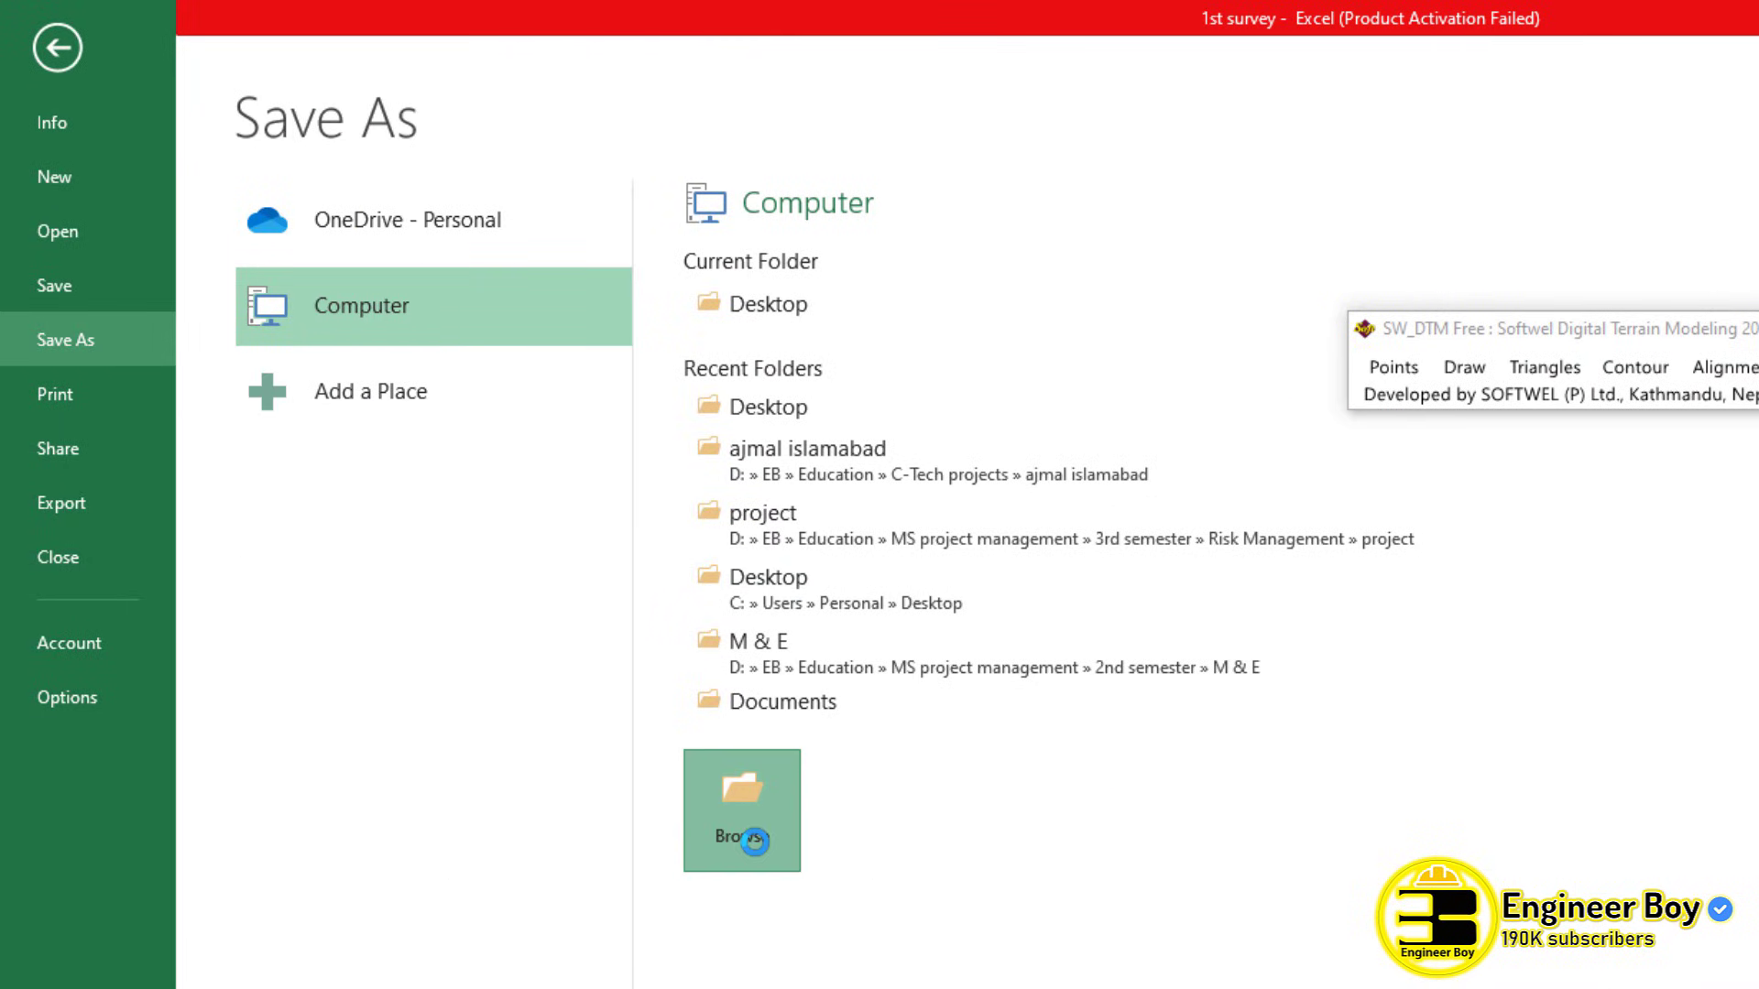
{"action": "mouse_move", "coordinate": [117, 347]}
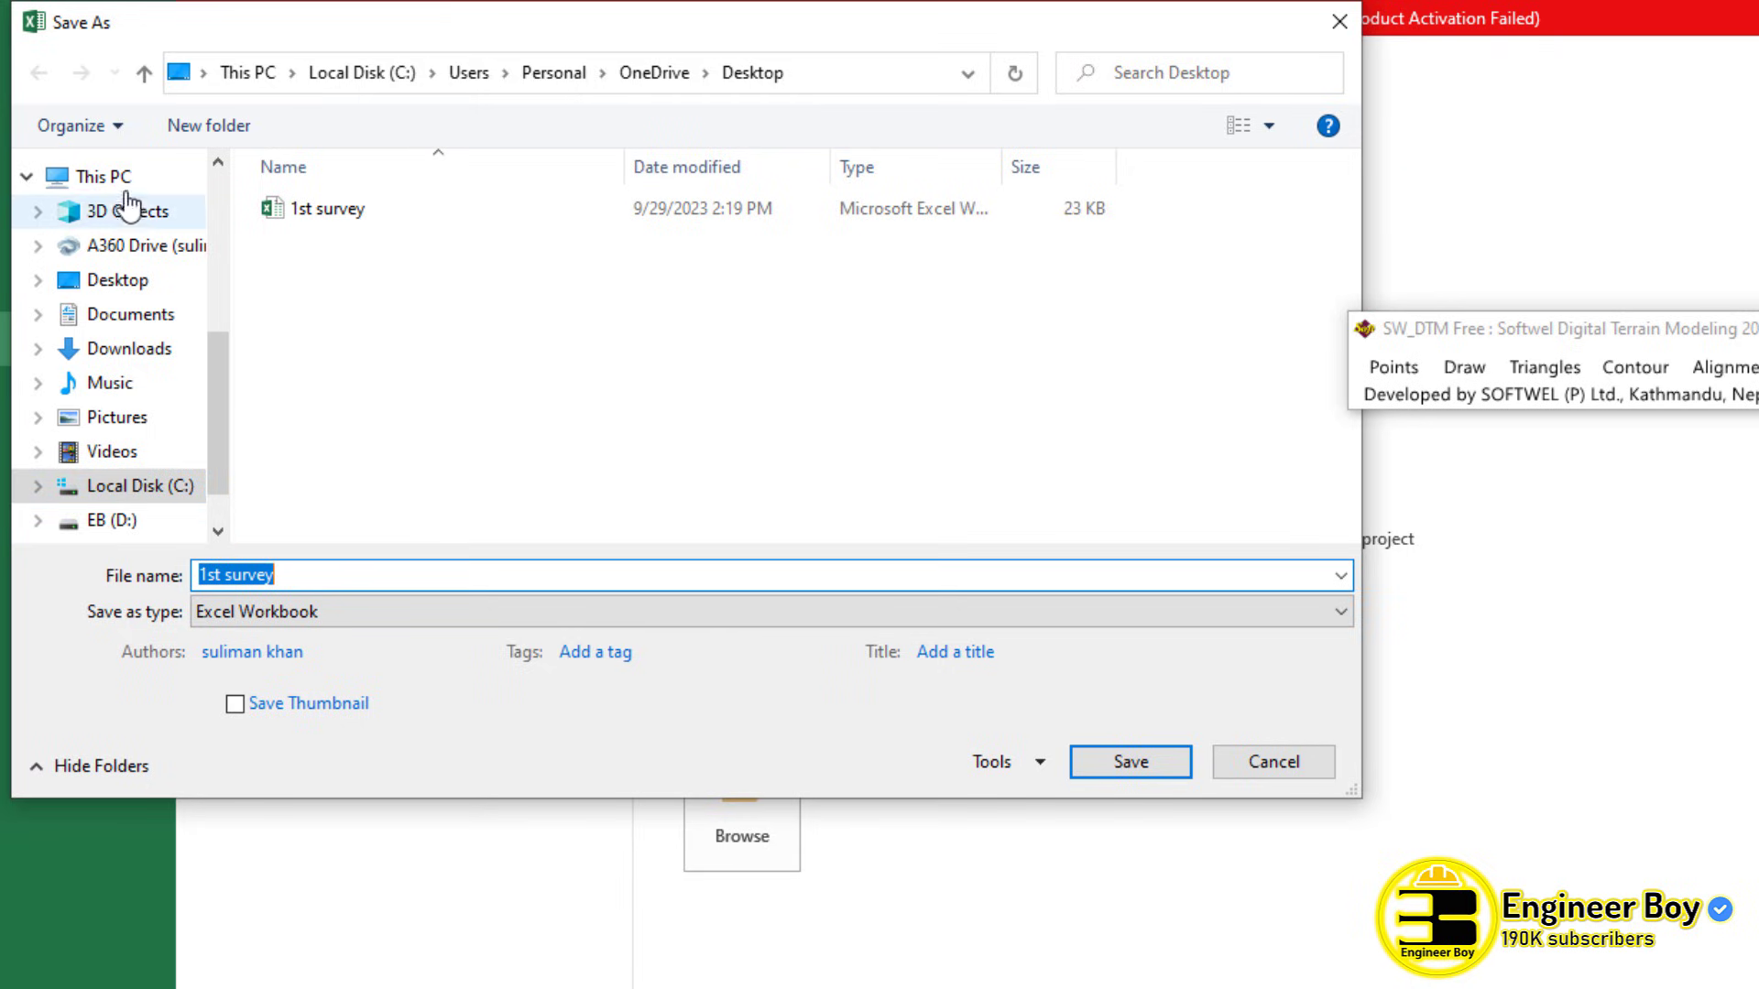
{"action": "left_click", "coordinate": [137, 285]}
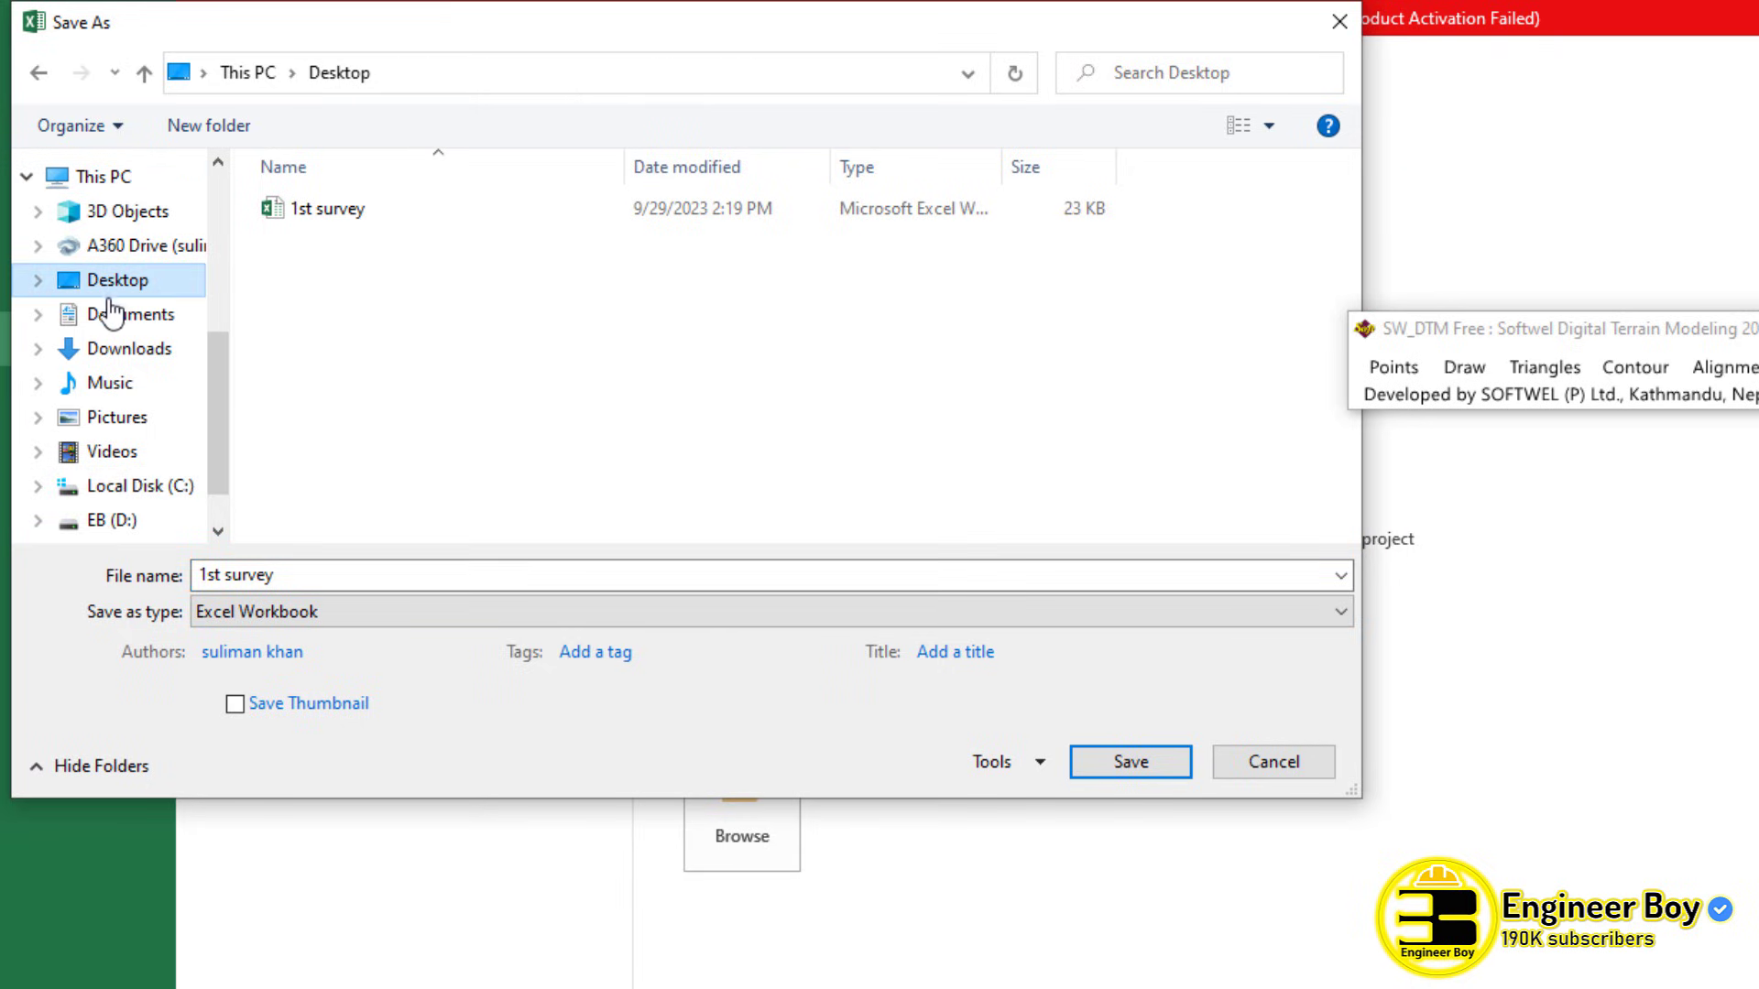
{"action": "left_click", "coordinate": [290, 615]}
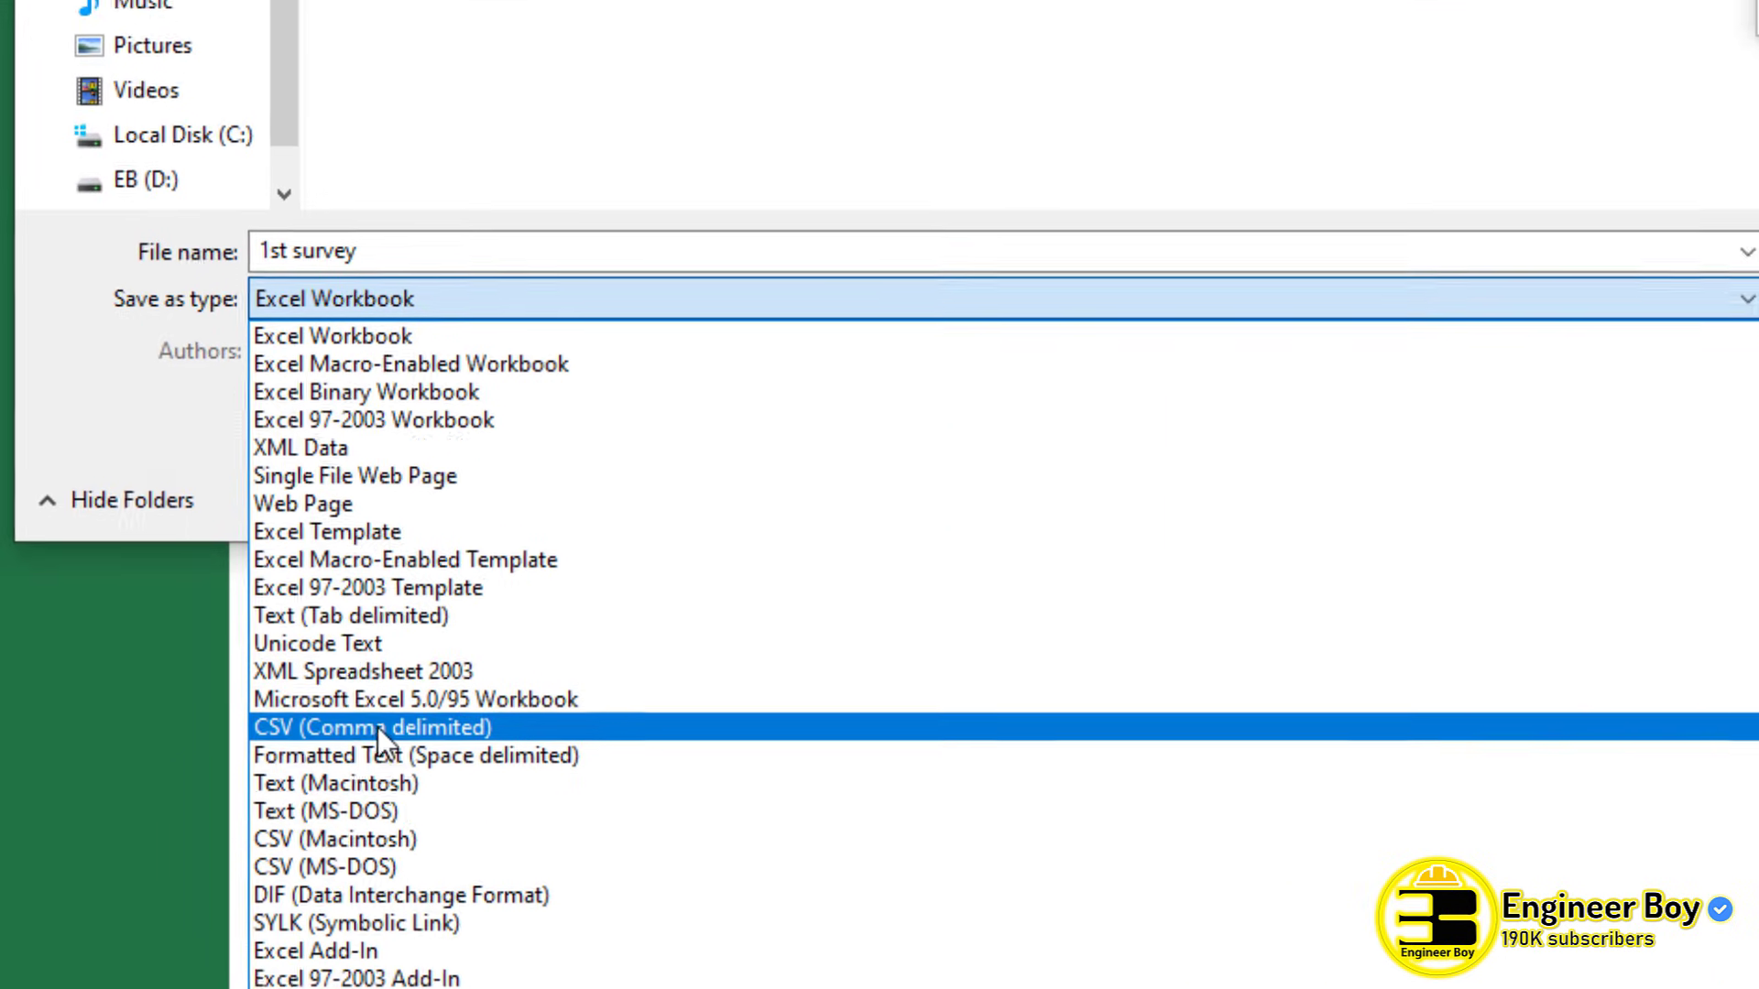
{"action": "left_click", "coordinate": [387, 718]}
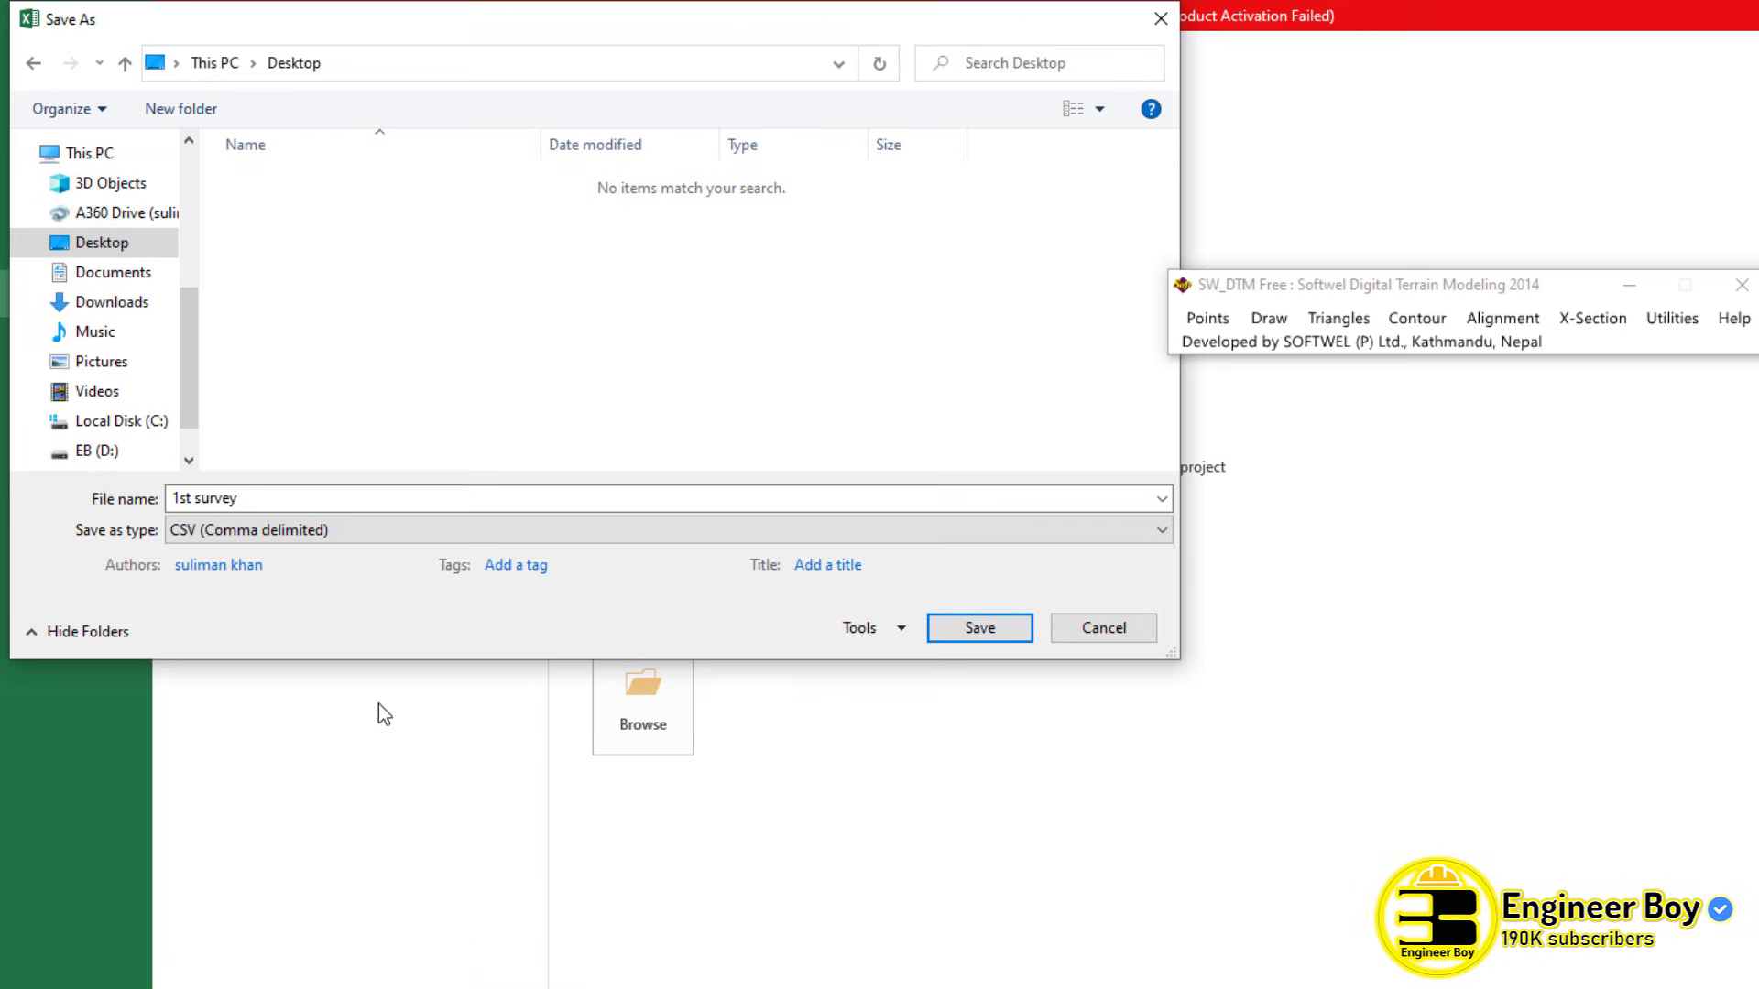
{"action": "left_click", "coordinate": [981, 632]}
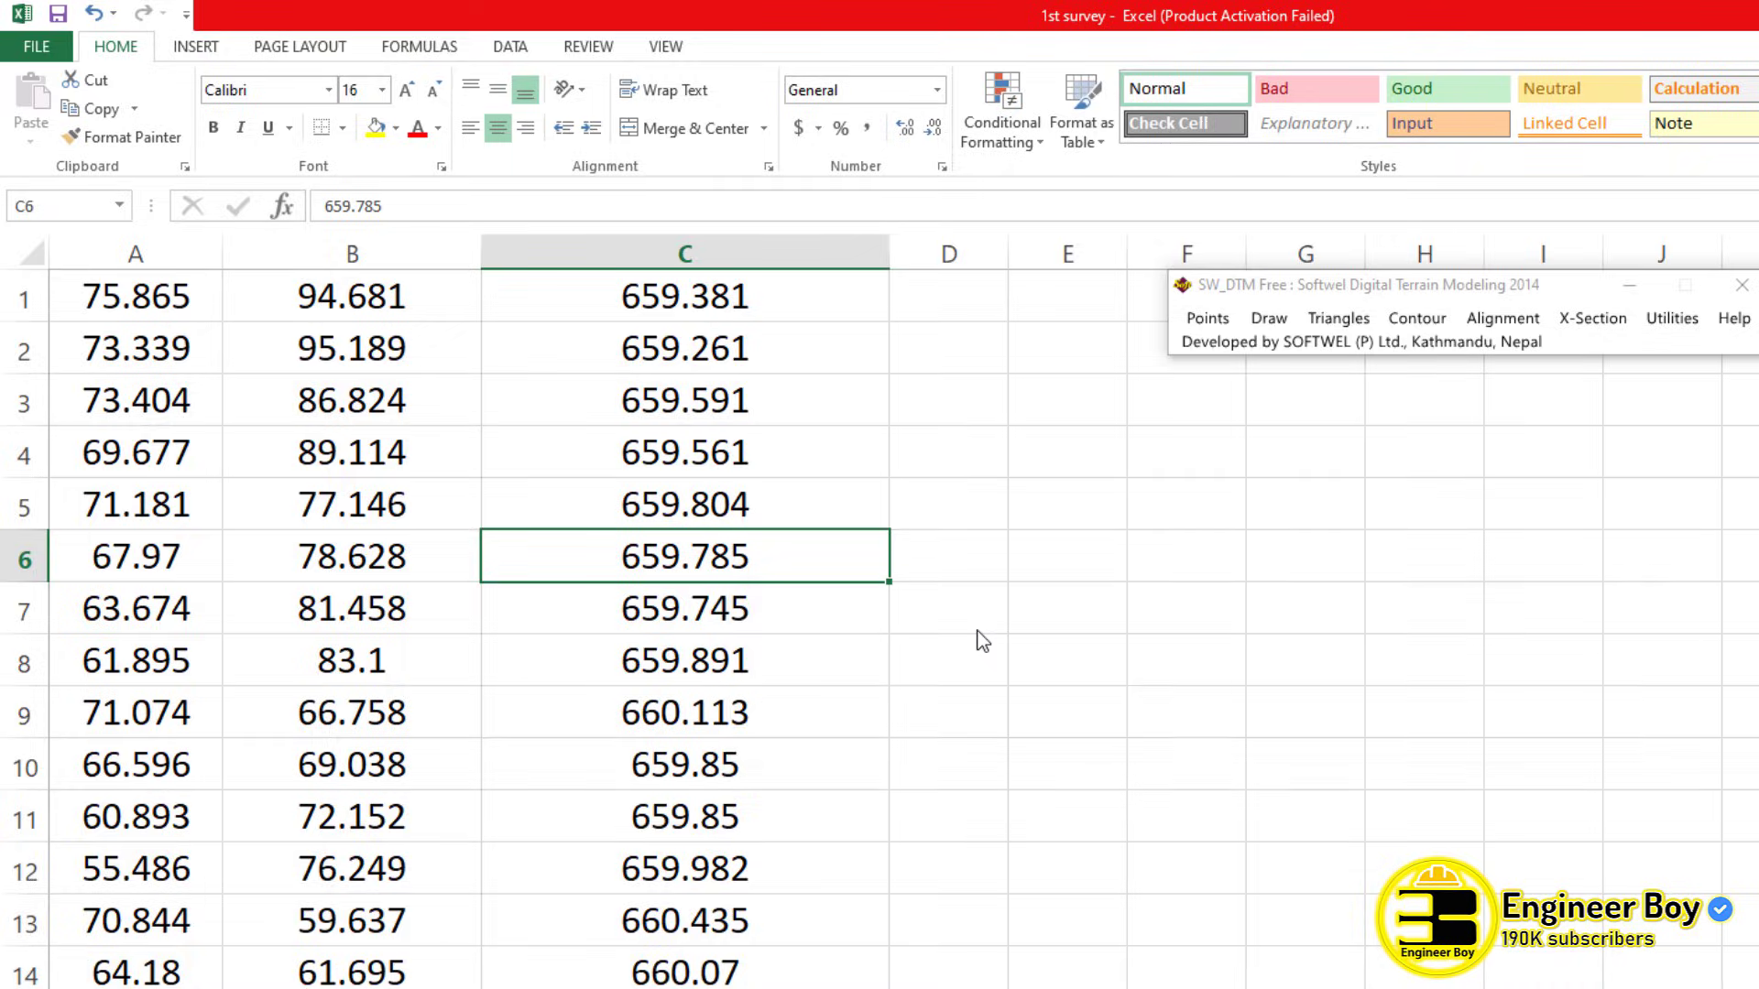
{"action": "left_click", "coordinate": [1139, 737]}
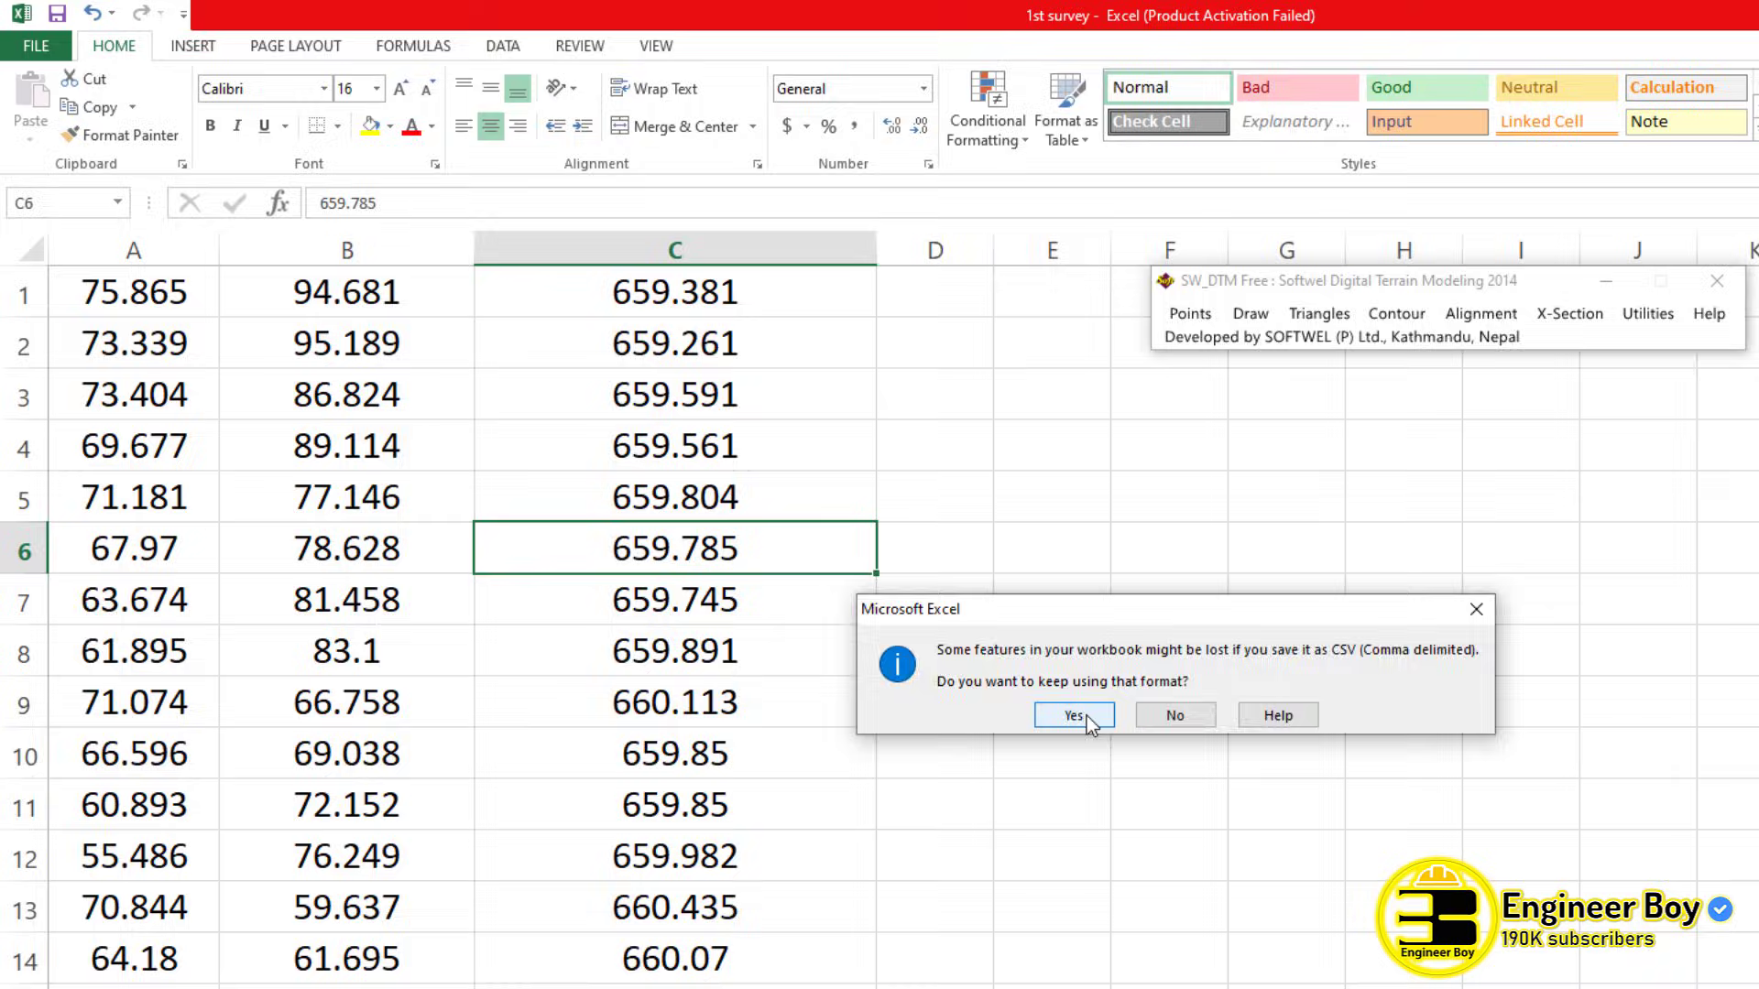
{"action": "left_click", "coordinate": [1084, 722]}
- Close Excel without saving again, then window-select in the AutoCAD drawing
{"action": "left_click", "coordinate": [1743, 10]}
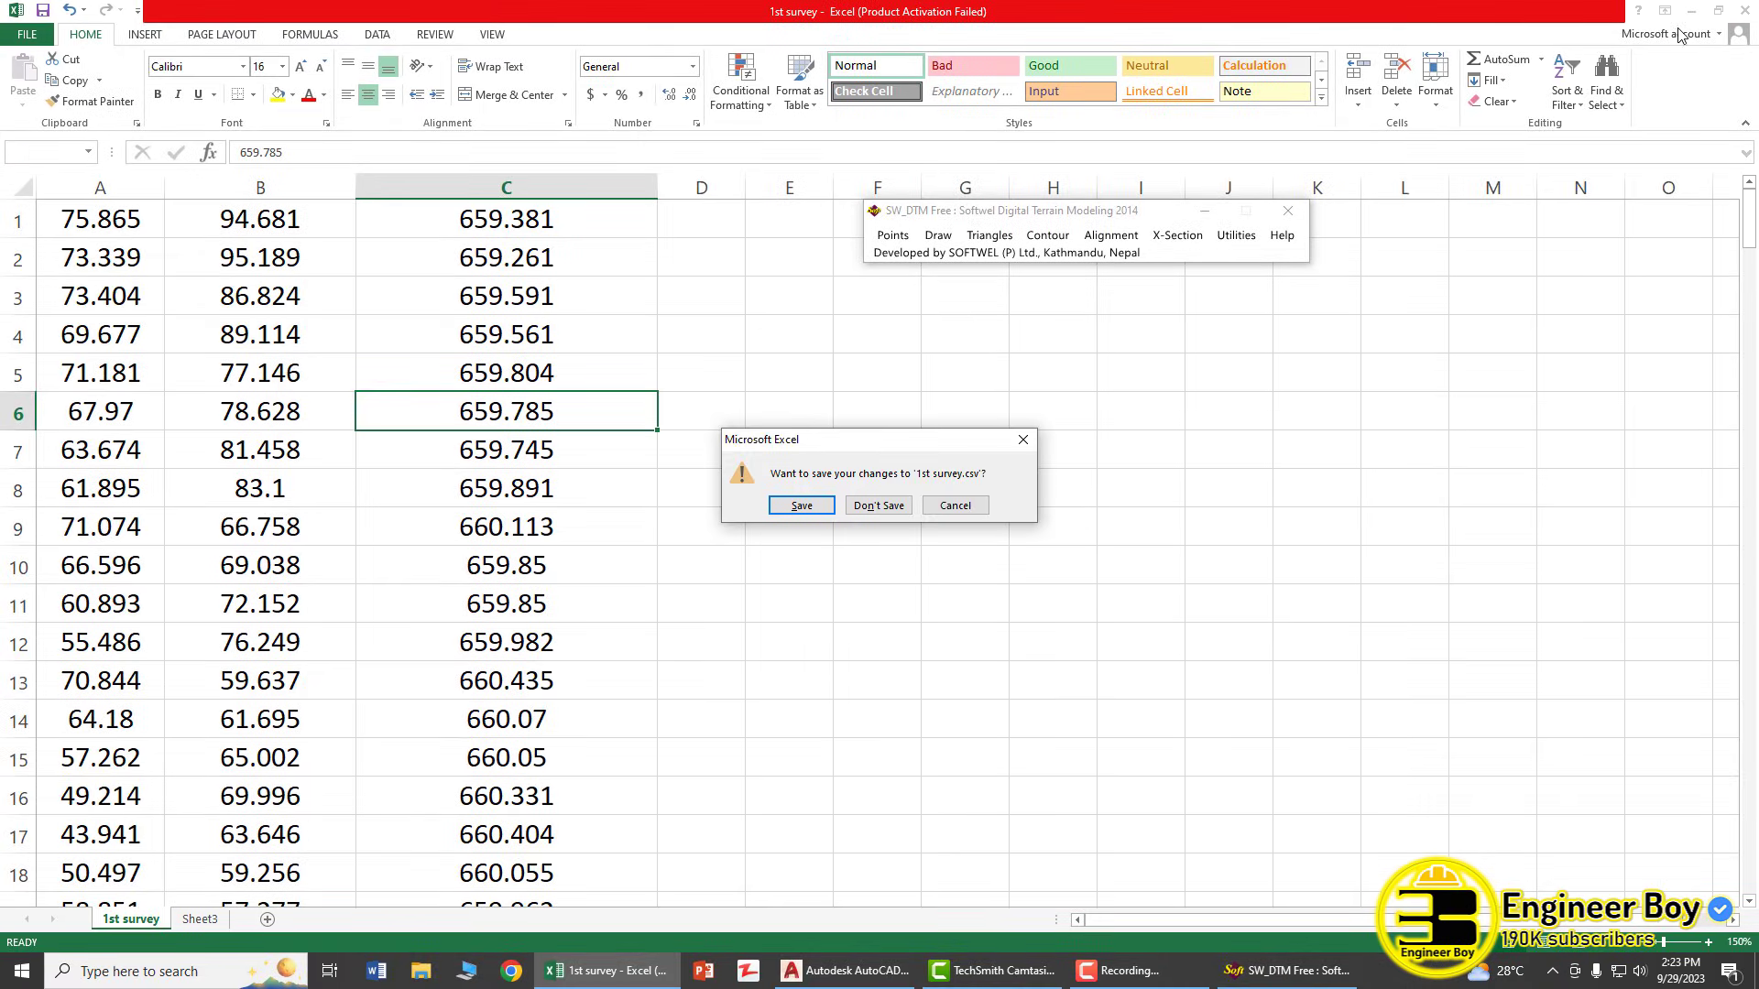
{"action": "left_click", "coordinate": [804, 506]}
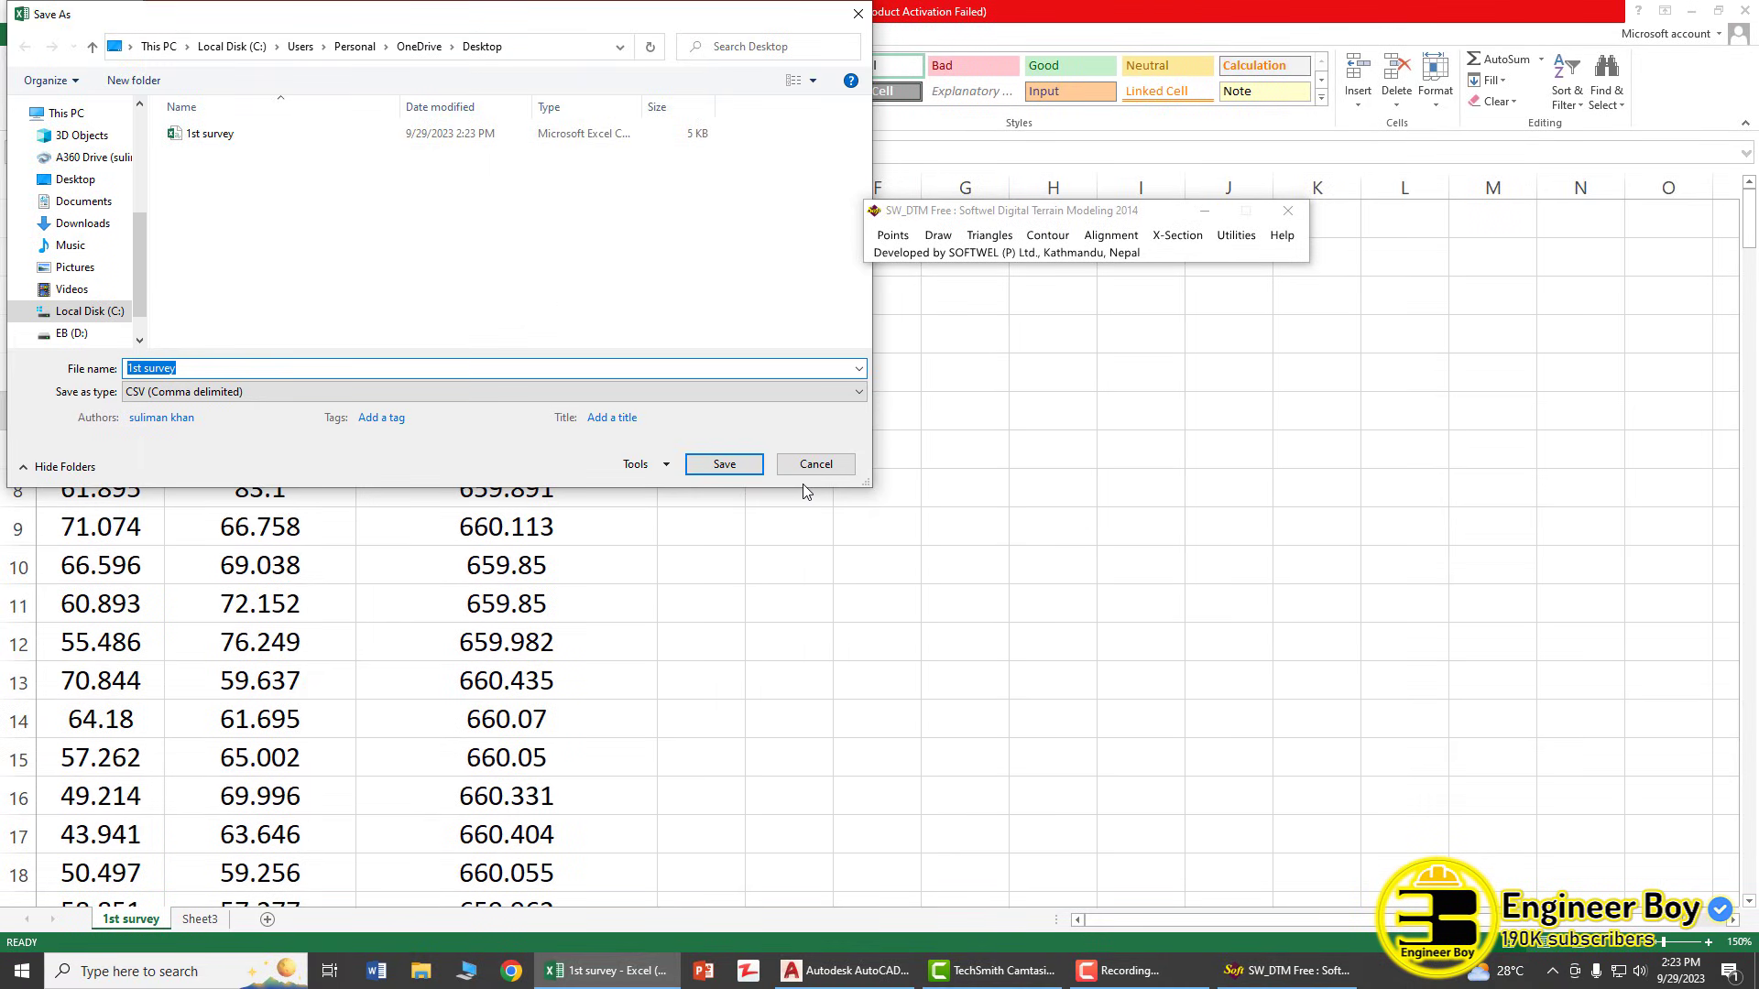
{"action": "left_click", "coordinate": [849, 463]}
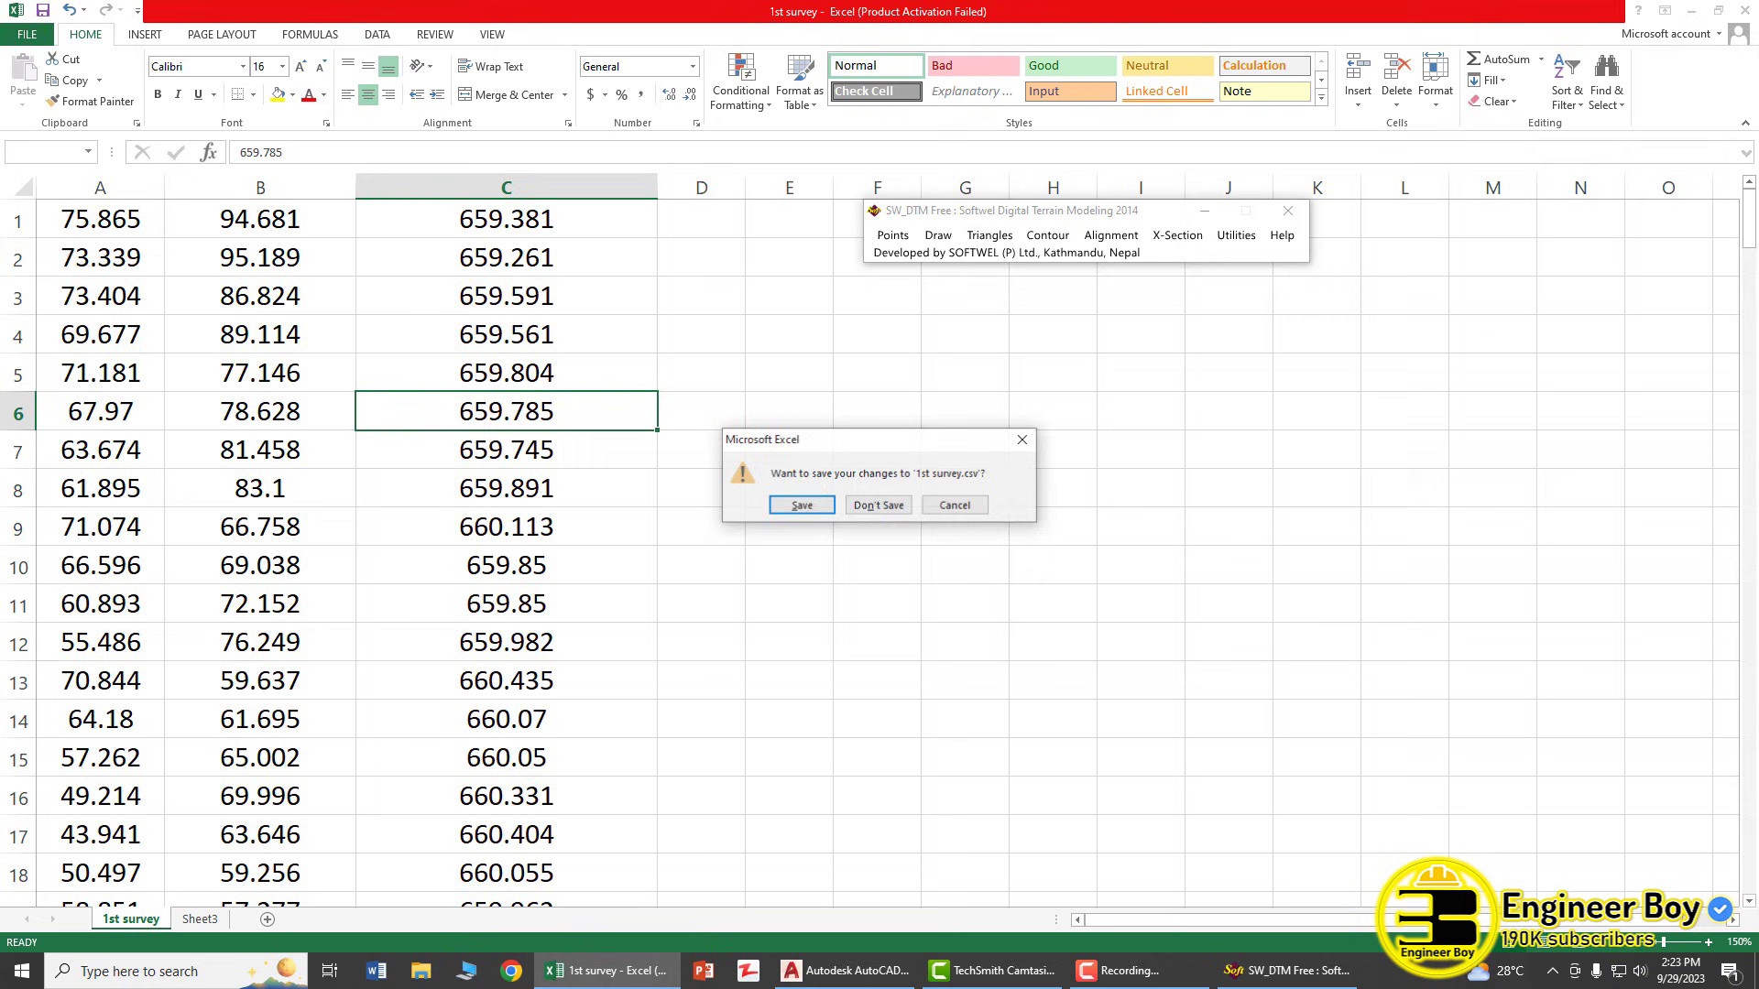
{"action": "left_click", "coordinate": [876, 506]}
{"action": "left_click", "coordinate": [675, 394]}
{"action": "left_click", "coordinate": [465, 560]}
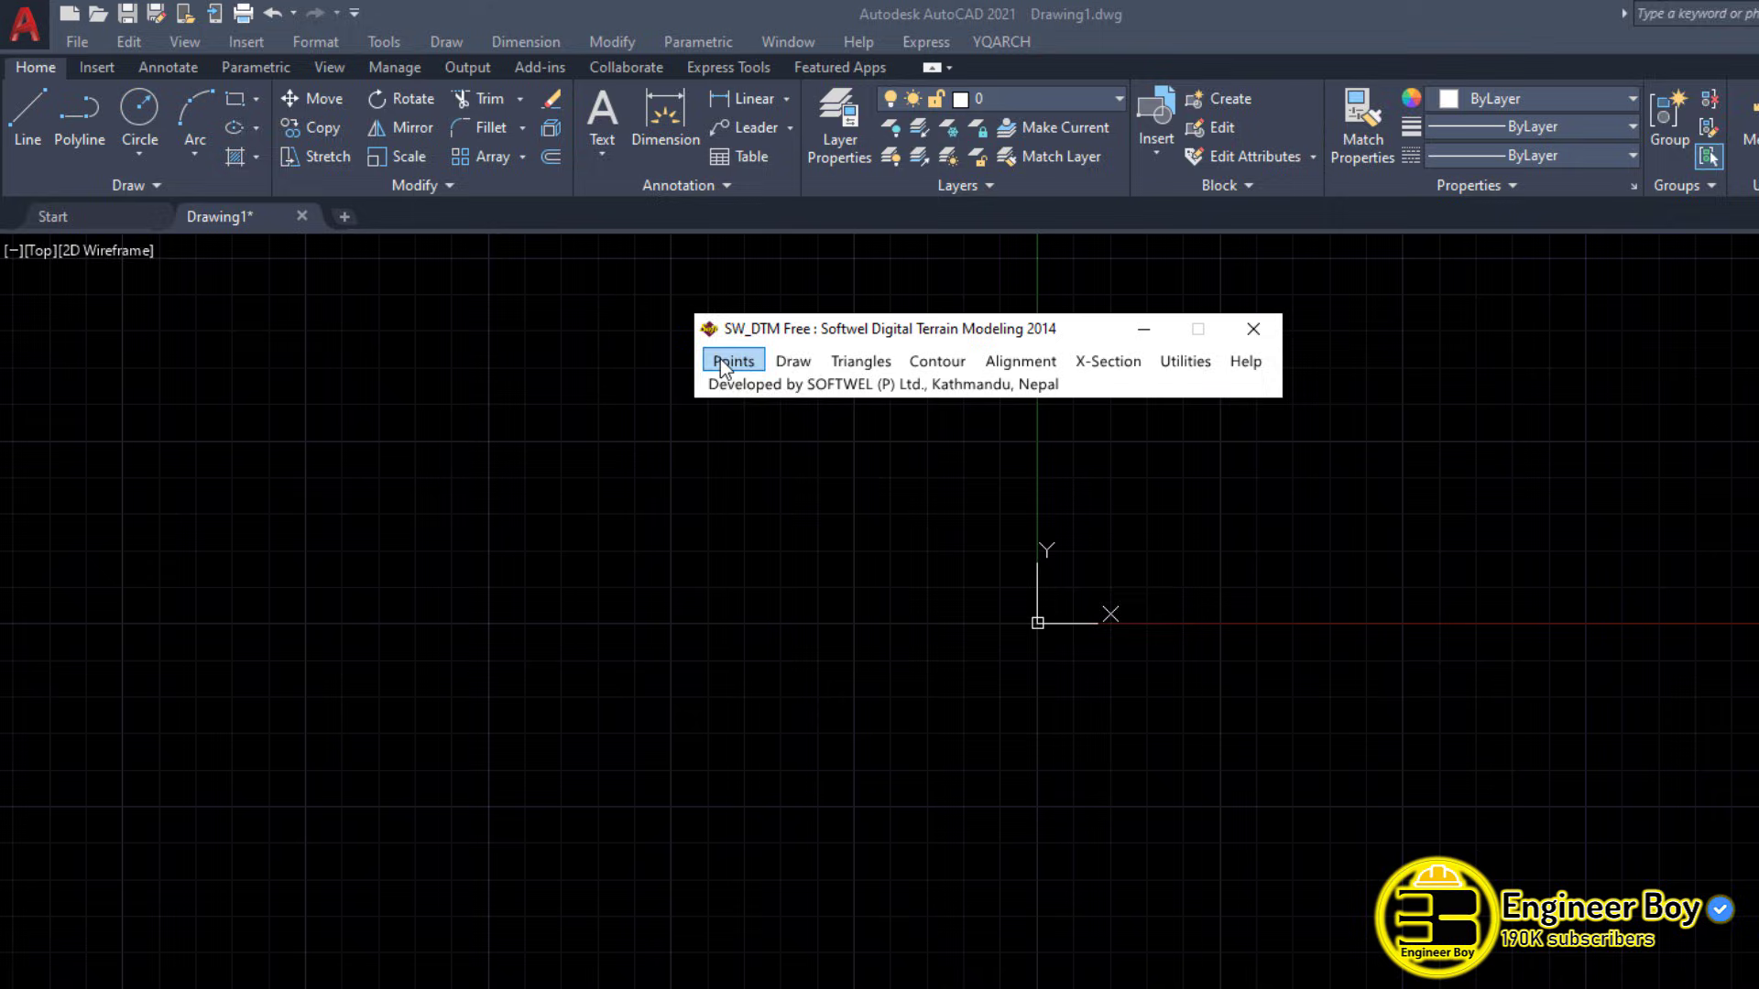
- Start SW_DTM's Import Points from File with point label scale 0.1
{"action": "left_click", "coordinate": [728, 362]}
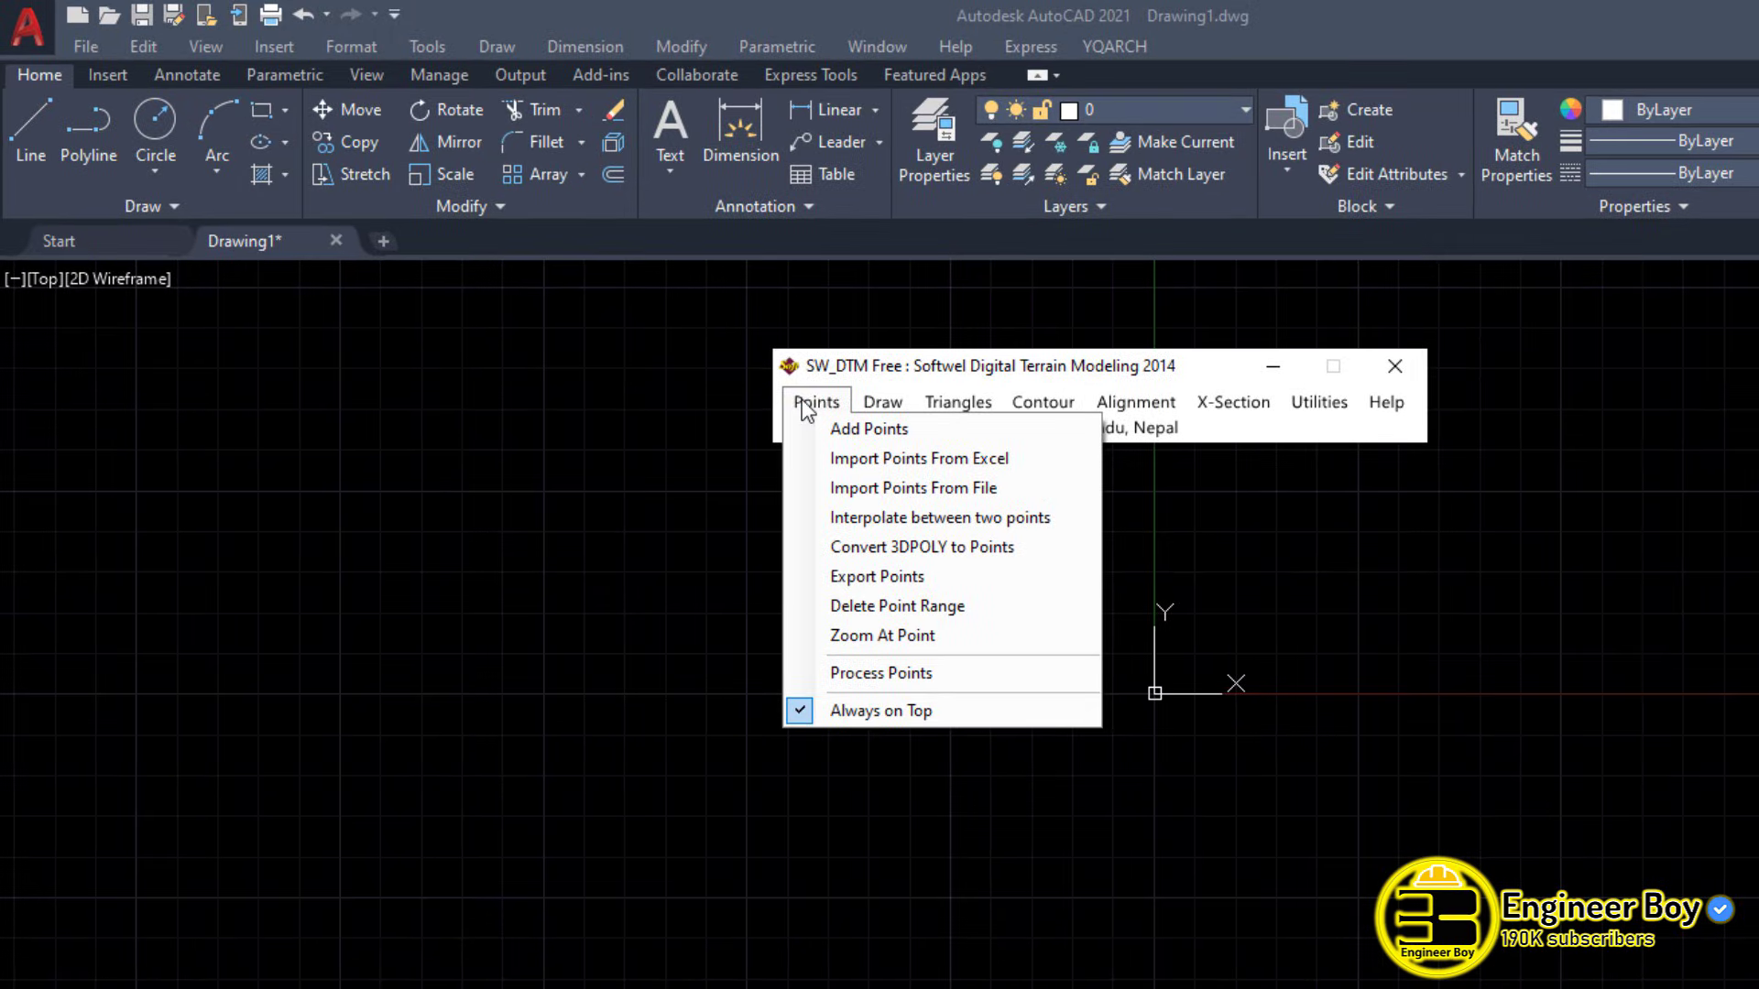
{"action": "left_click", "coordinate": [860, 482]}
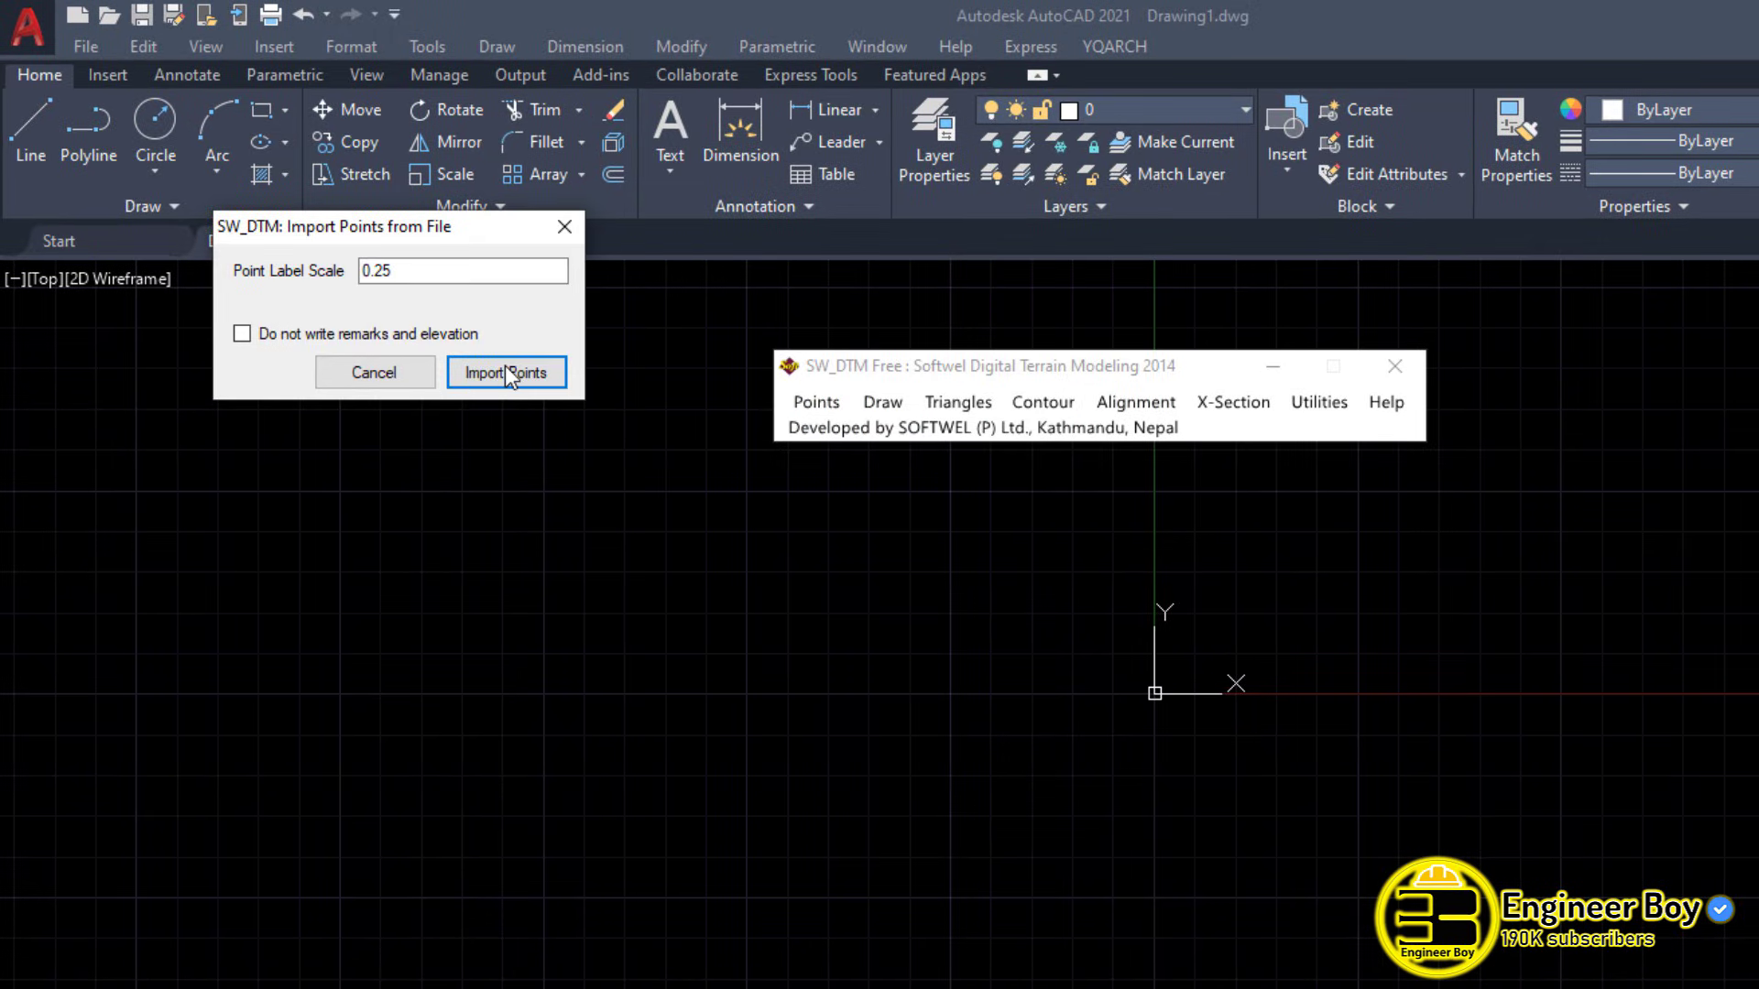
{"action": "left_click", "coordinate": [424, 272]}
{"action": "type", "text": "0.15"}
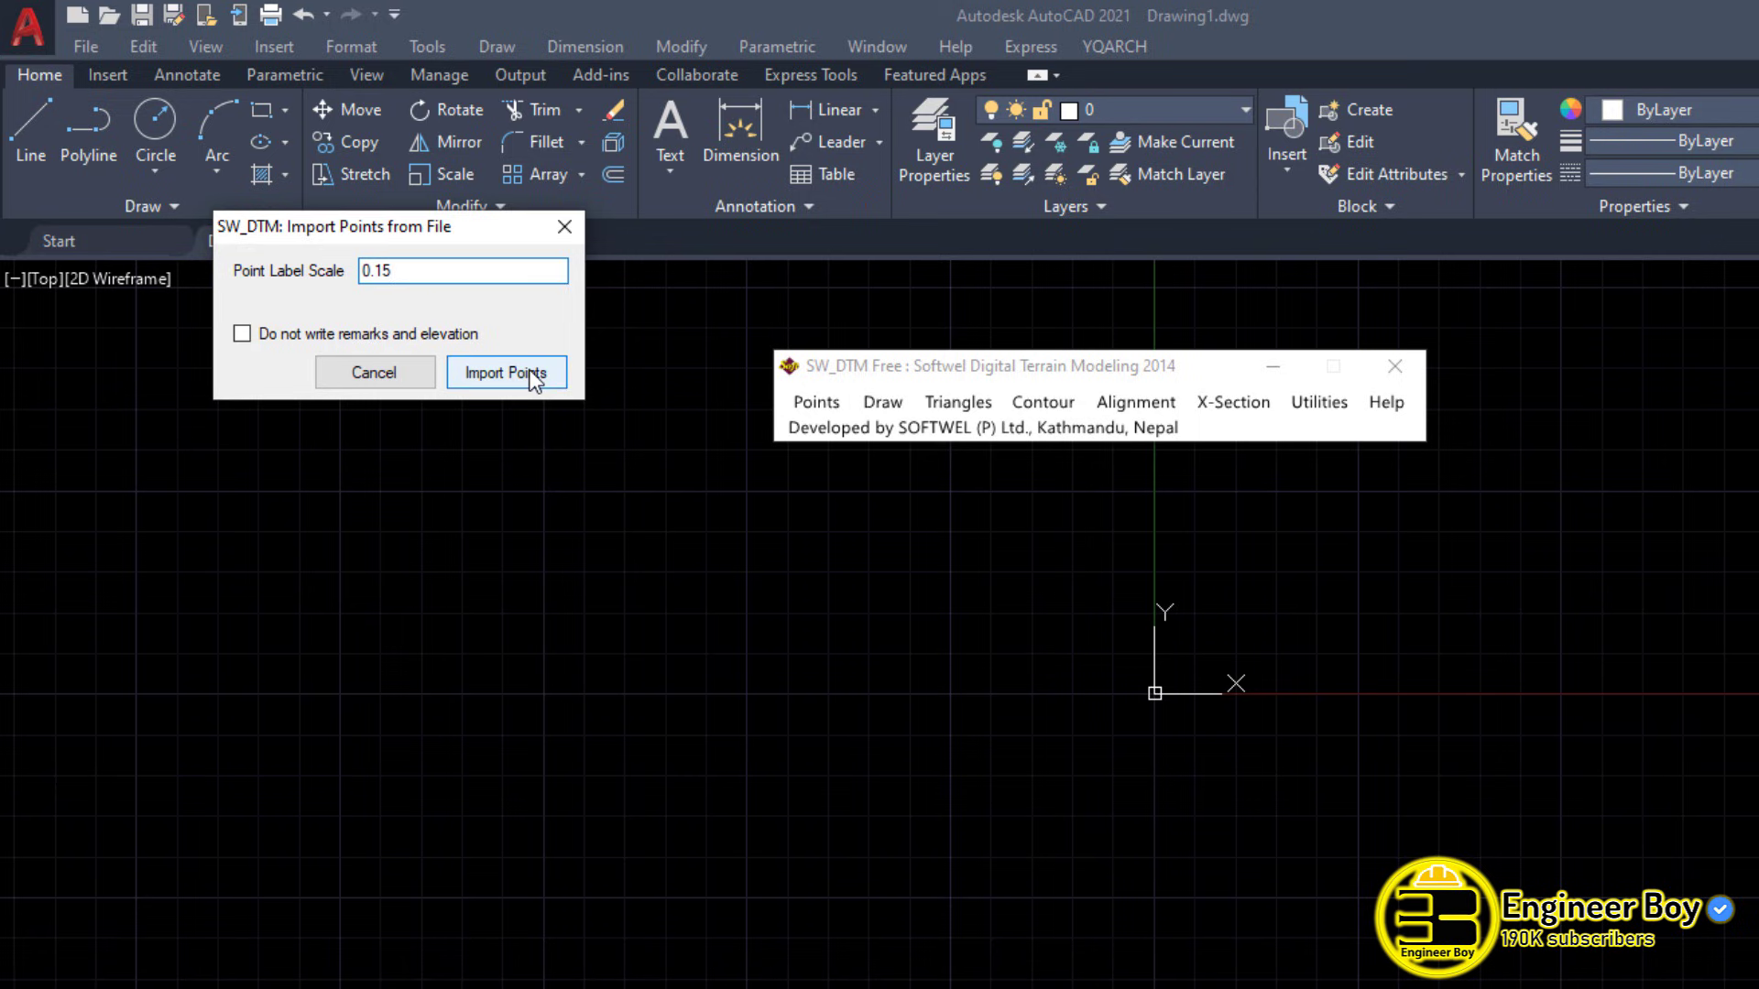
{"action": "left_click", "coordinate": [532, 377]}
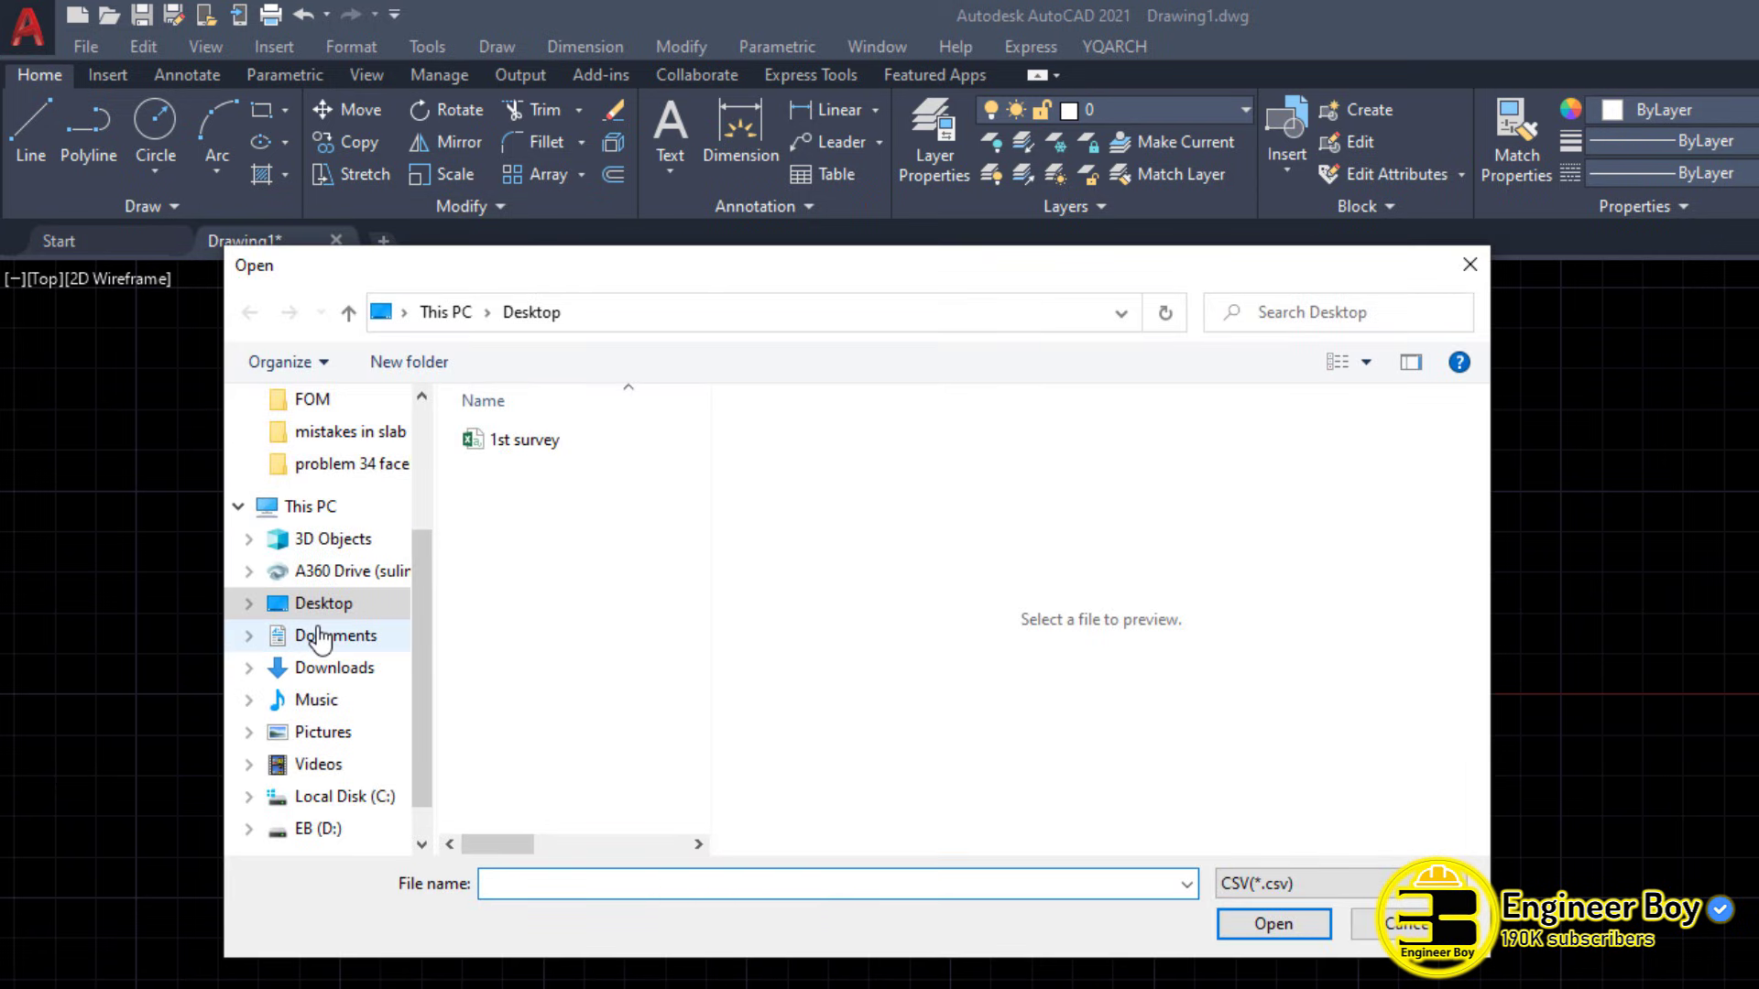
{"action": "mouse_move", "coordinate": [310, 506]}
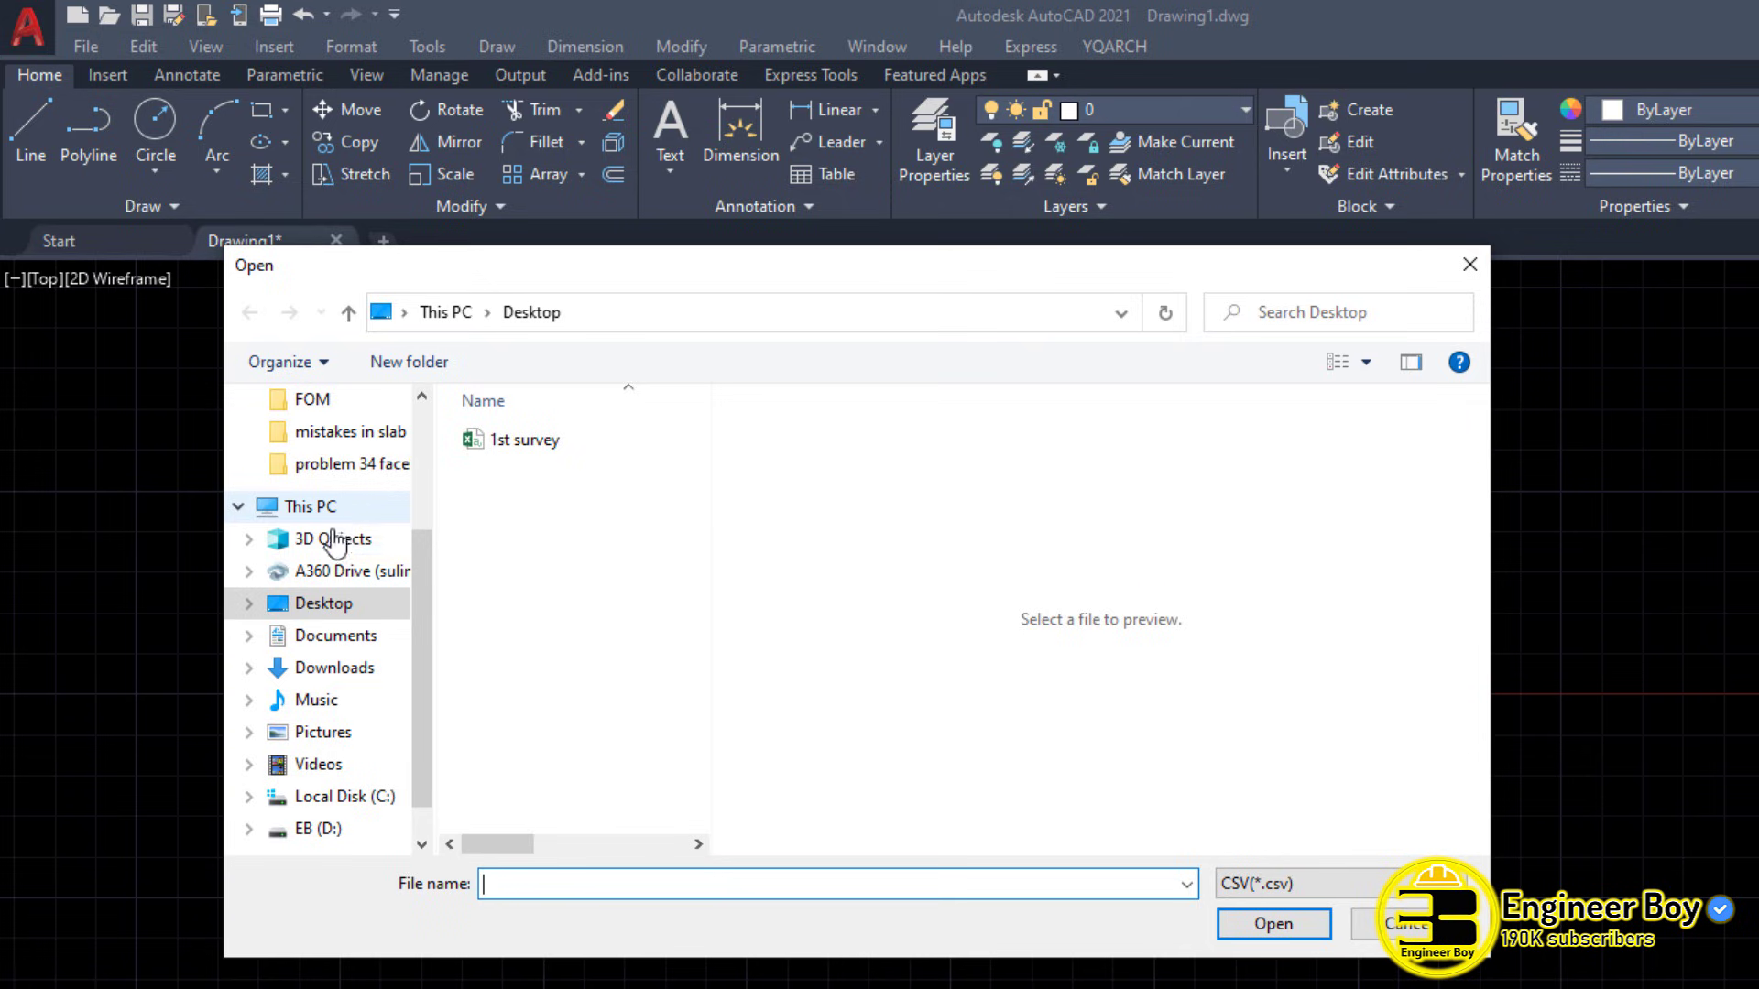
- Import points from the '1st survey' CSV file on the Desktop
{"action": "left_click", "coordinate": [327, 640]}
{"action": "left_click", "coordinate": [320, 604]}
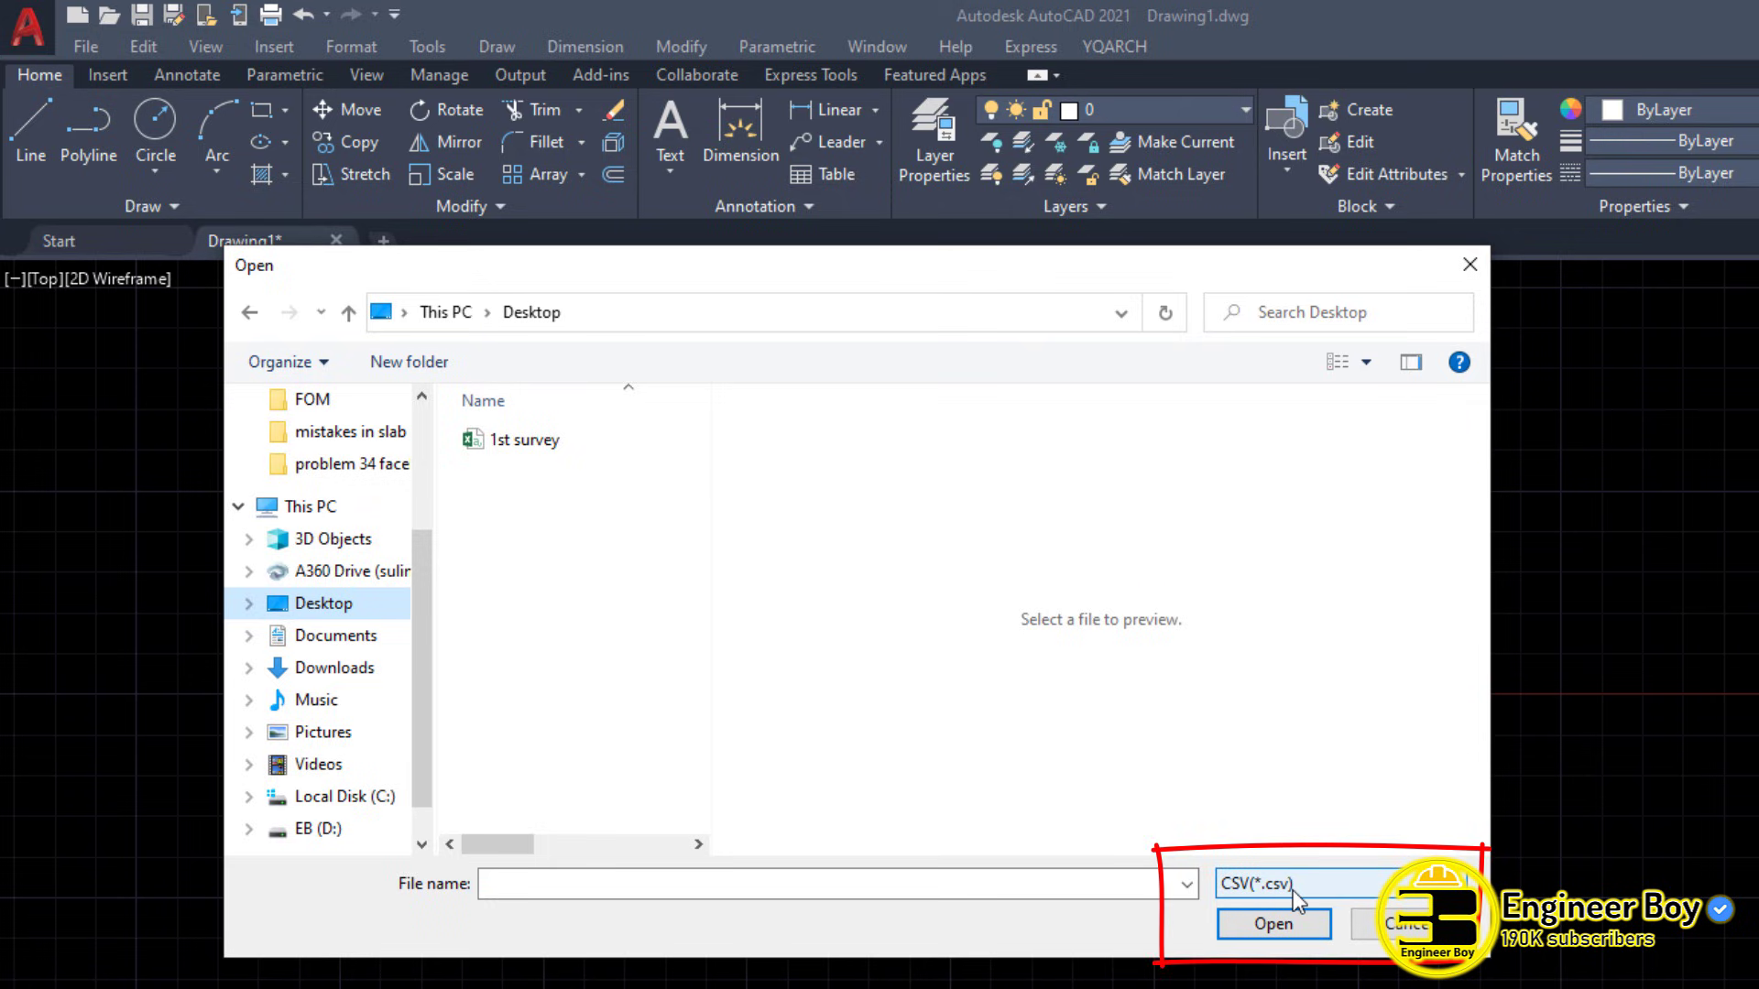
{"action": "left_click", "coordinate": [512, 447]}
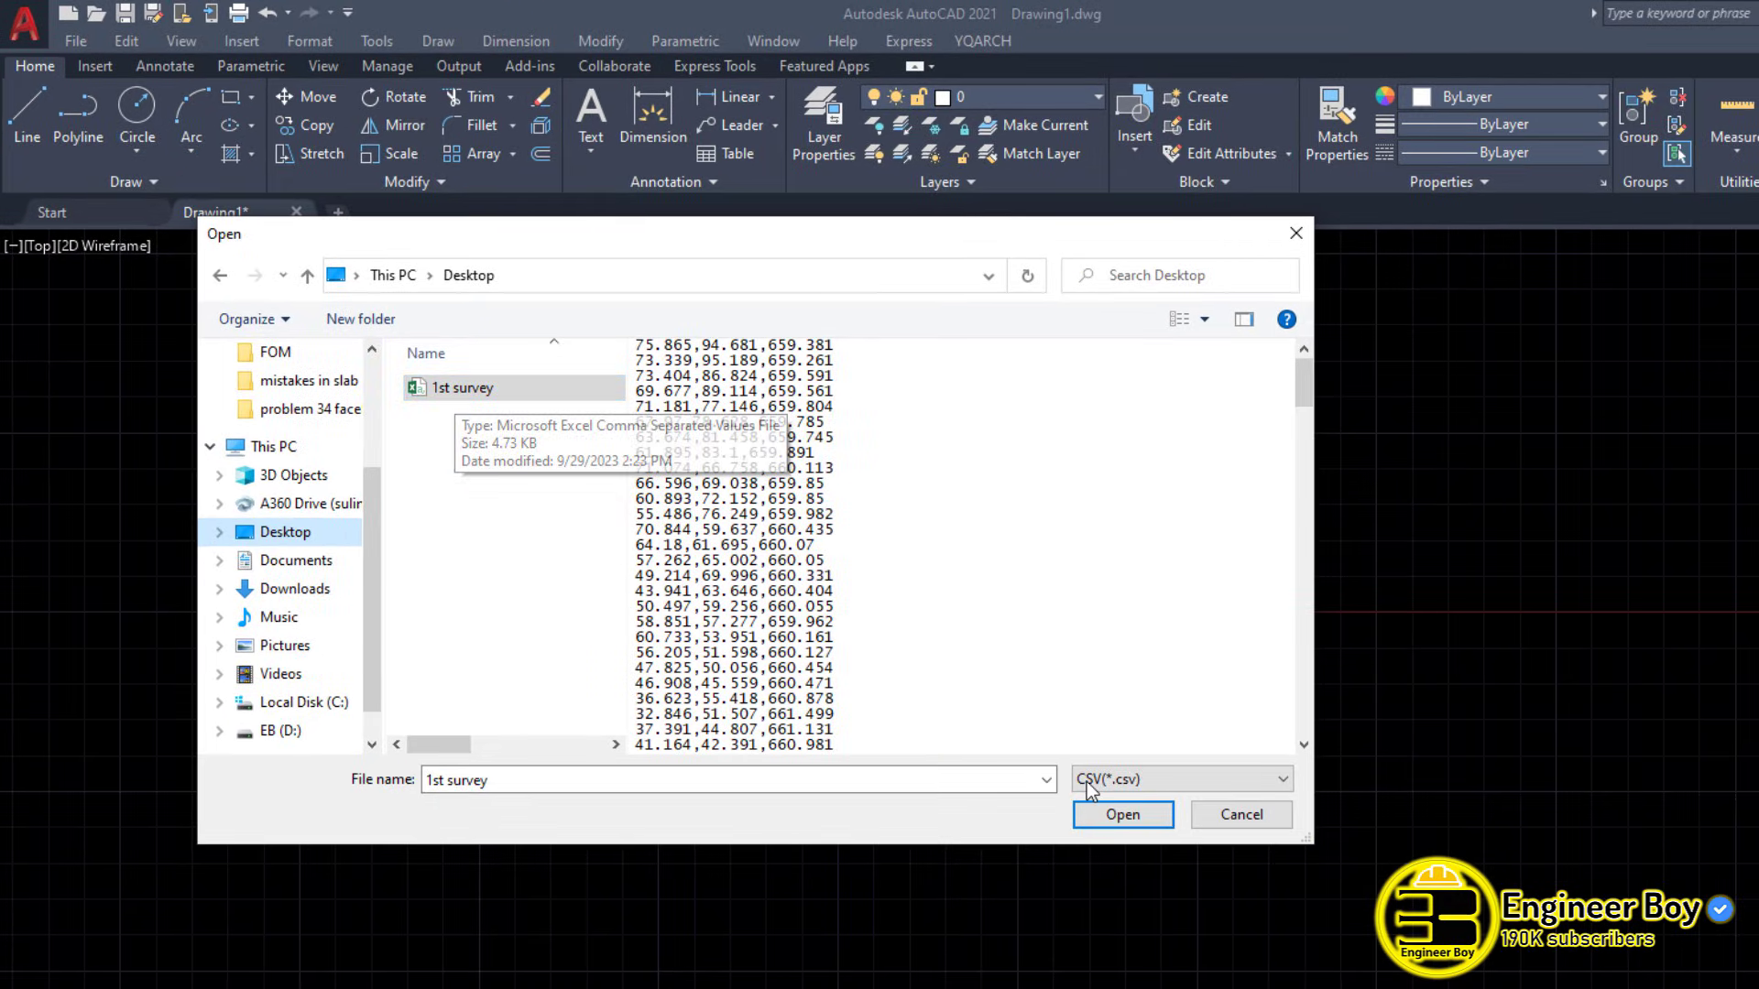
{"action": "left_click", "coordinate": [1127, 816]}
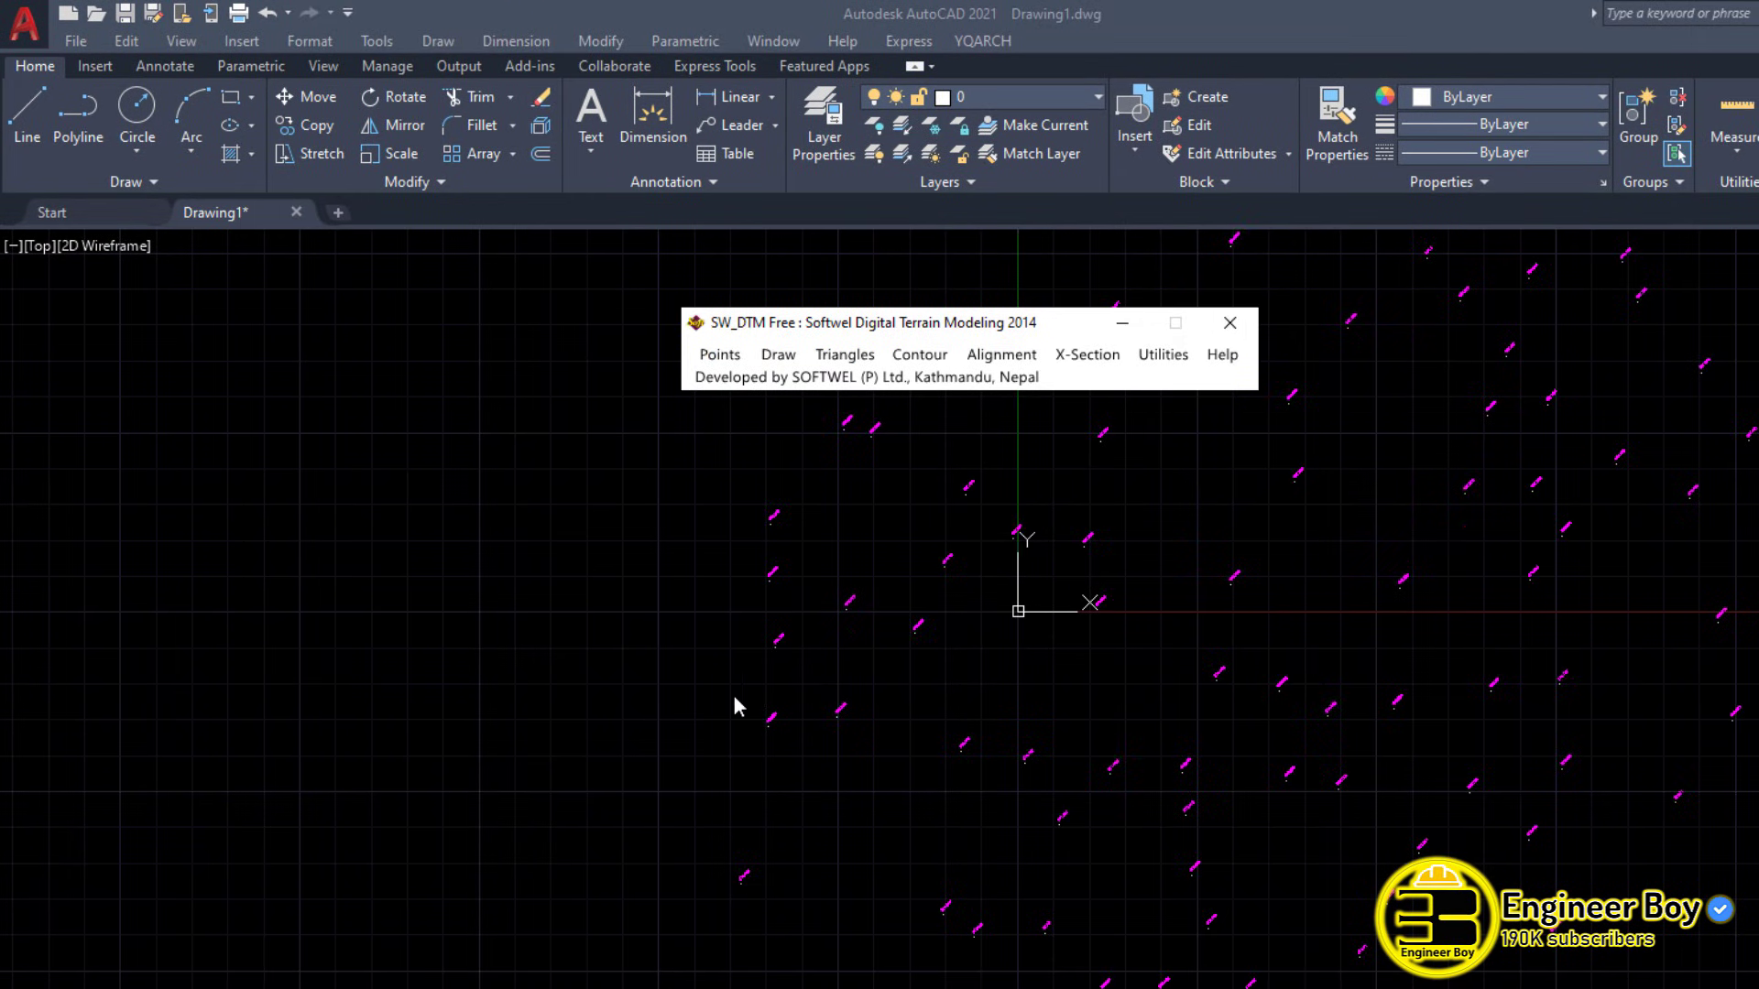
{"action": "scroll", "coordinate": [640, 687], "scroll_direction": "down", "scroll_amount": 3}
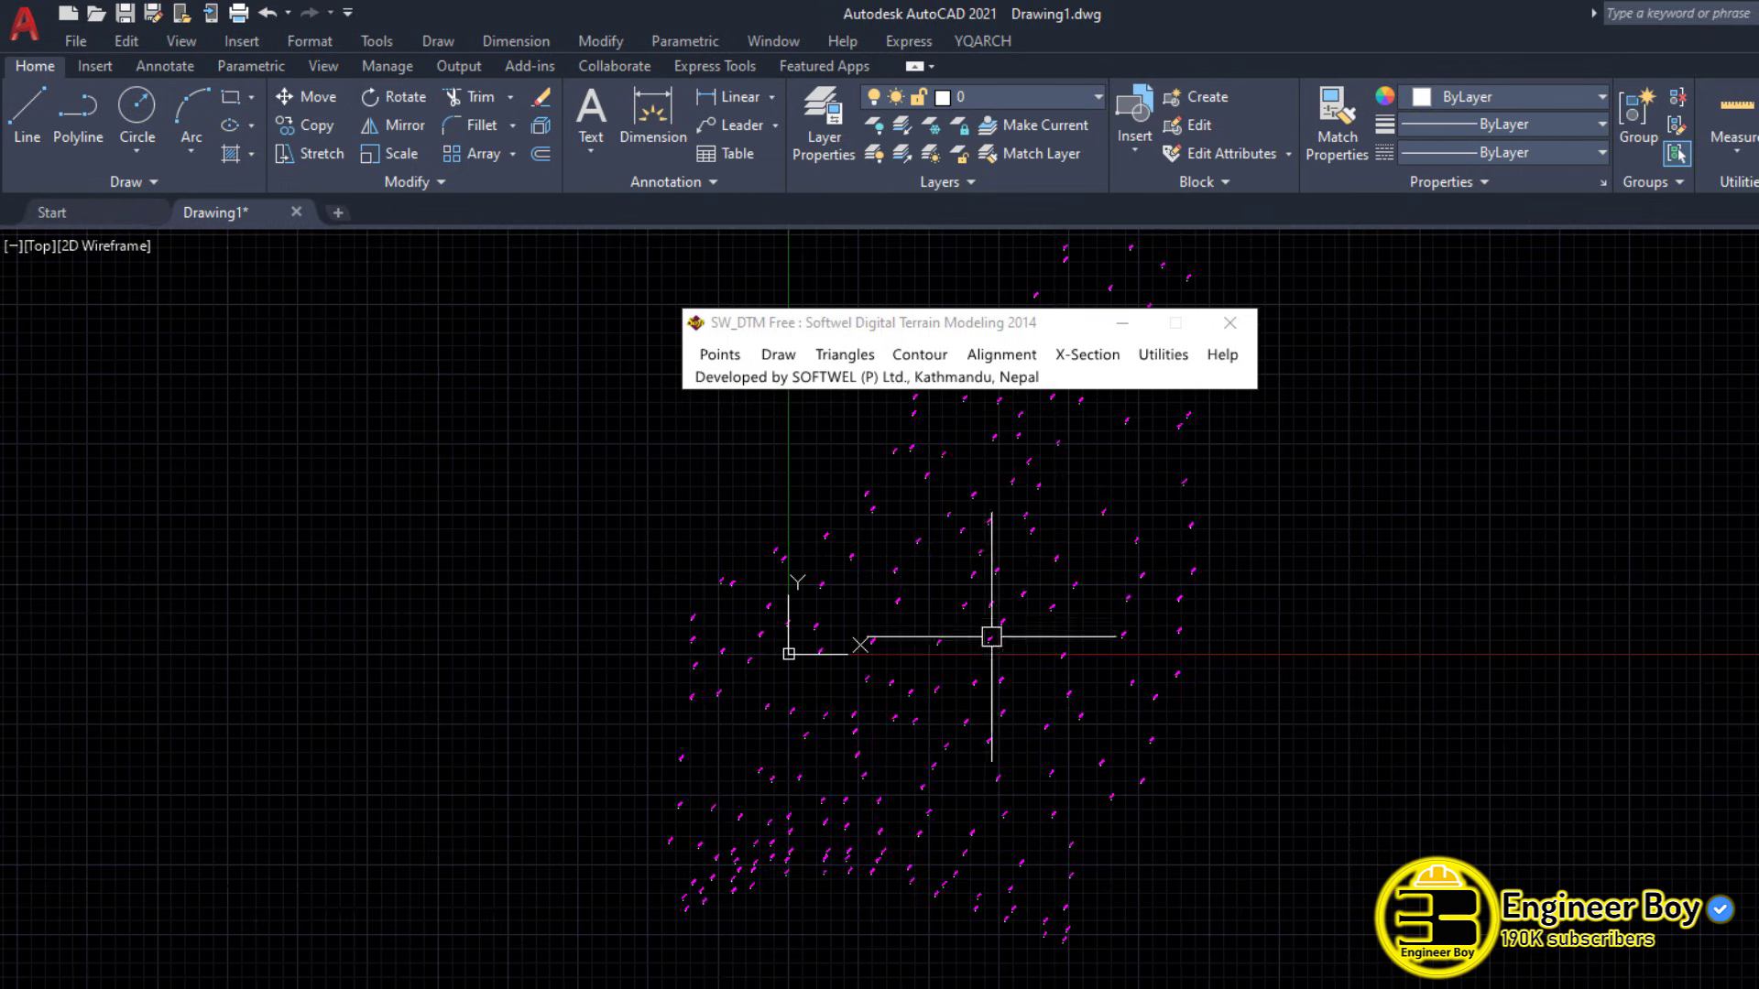
{"action": "scroll", "coordinate": [991, 636], "scroll_direction": "up", "scroll_amount": 2}
{"action": "scroll", "coordinate": [907, 708], "scroll_direction": "down", "scroll_amount": 2}
{"action": "scroll", "coordinate": [958, 730], "scroll_direction": "up", "scroll_amount": 3}
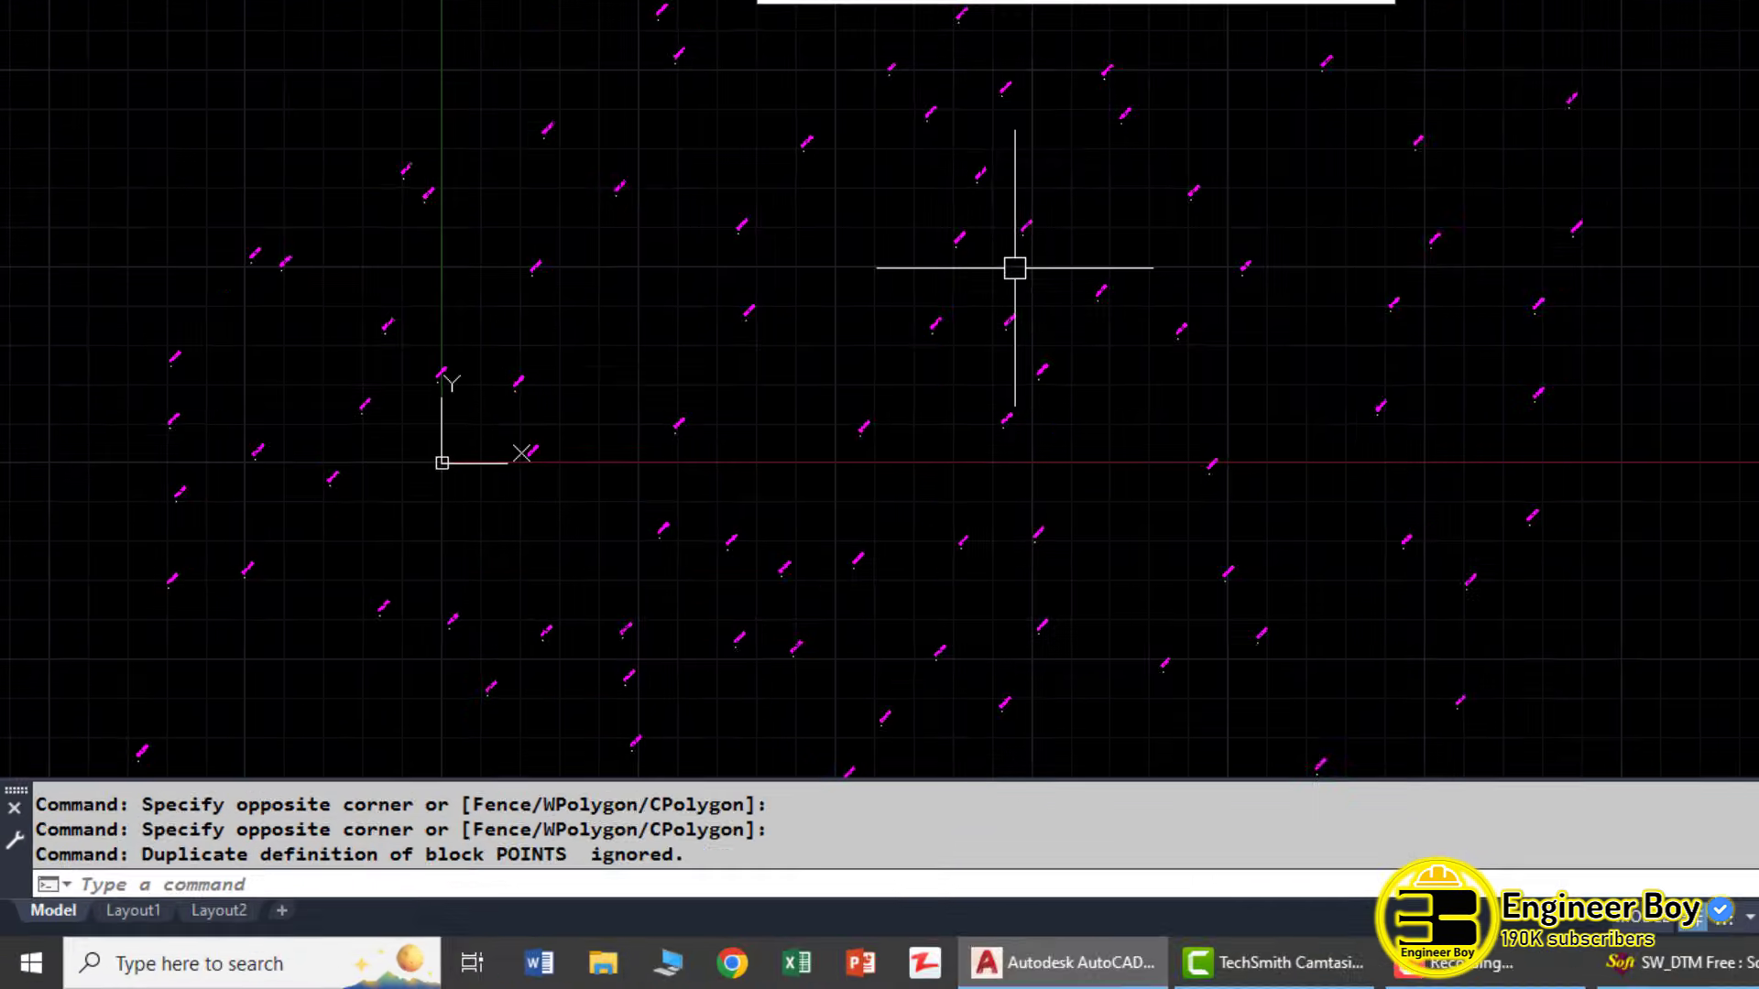
{"action": "type", "text": "un"}
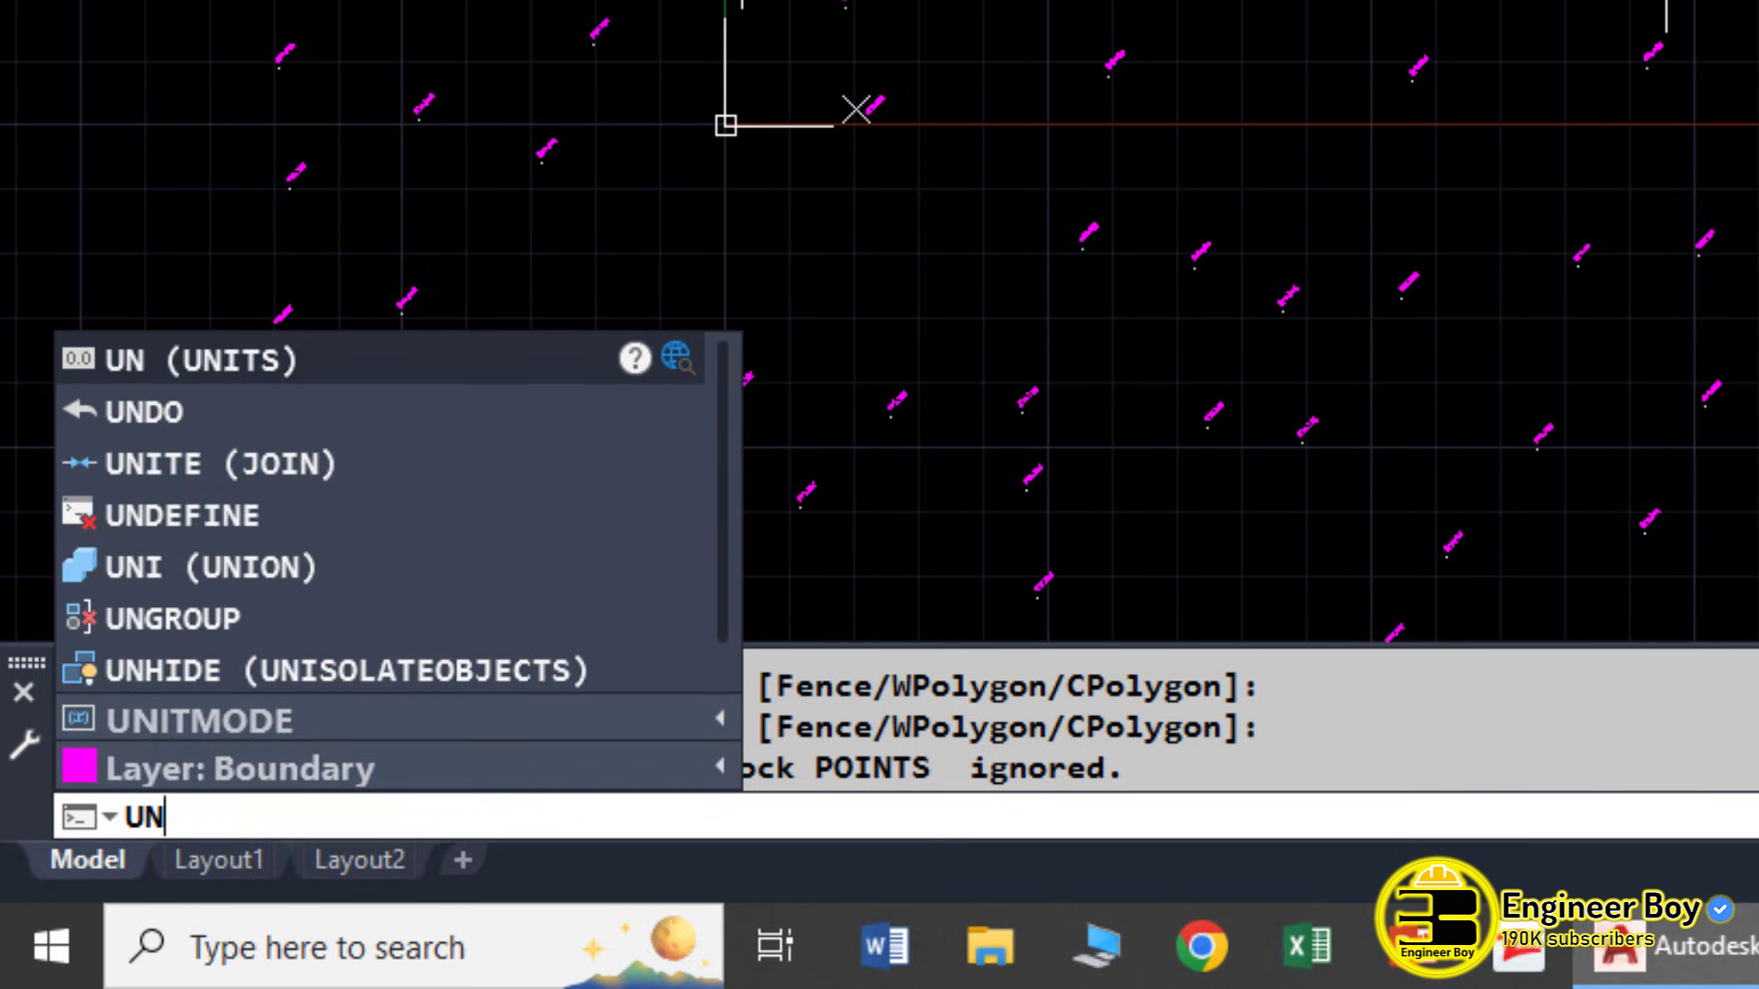
- Review the UNITS base angle direction, trying North but keeping East
{"action": "key", "text": "Return"}
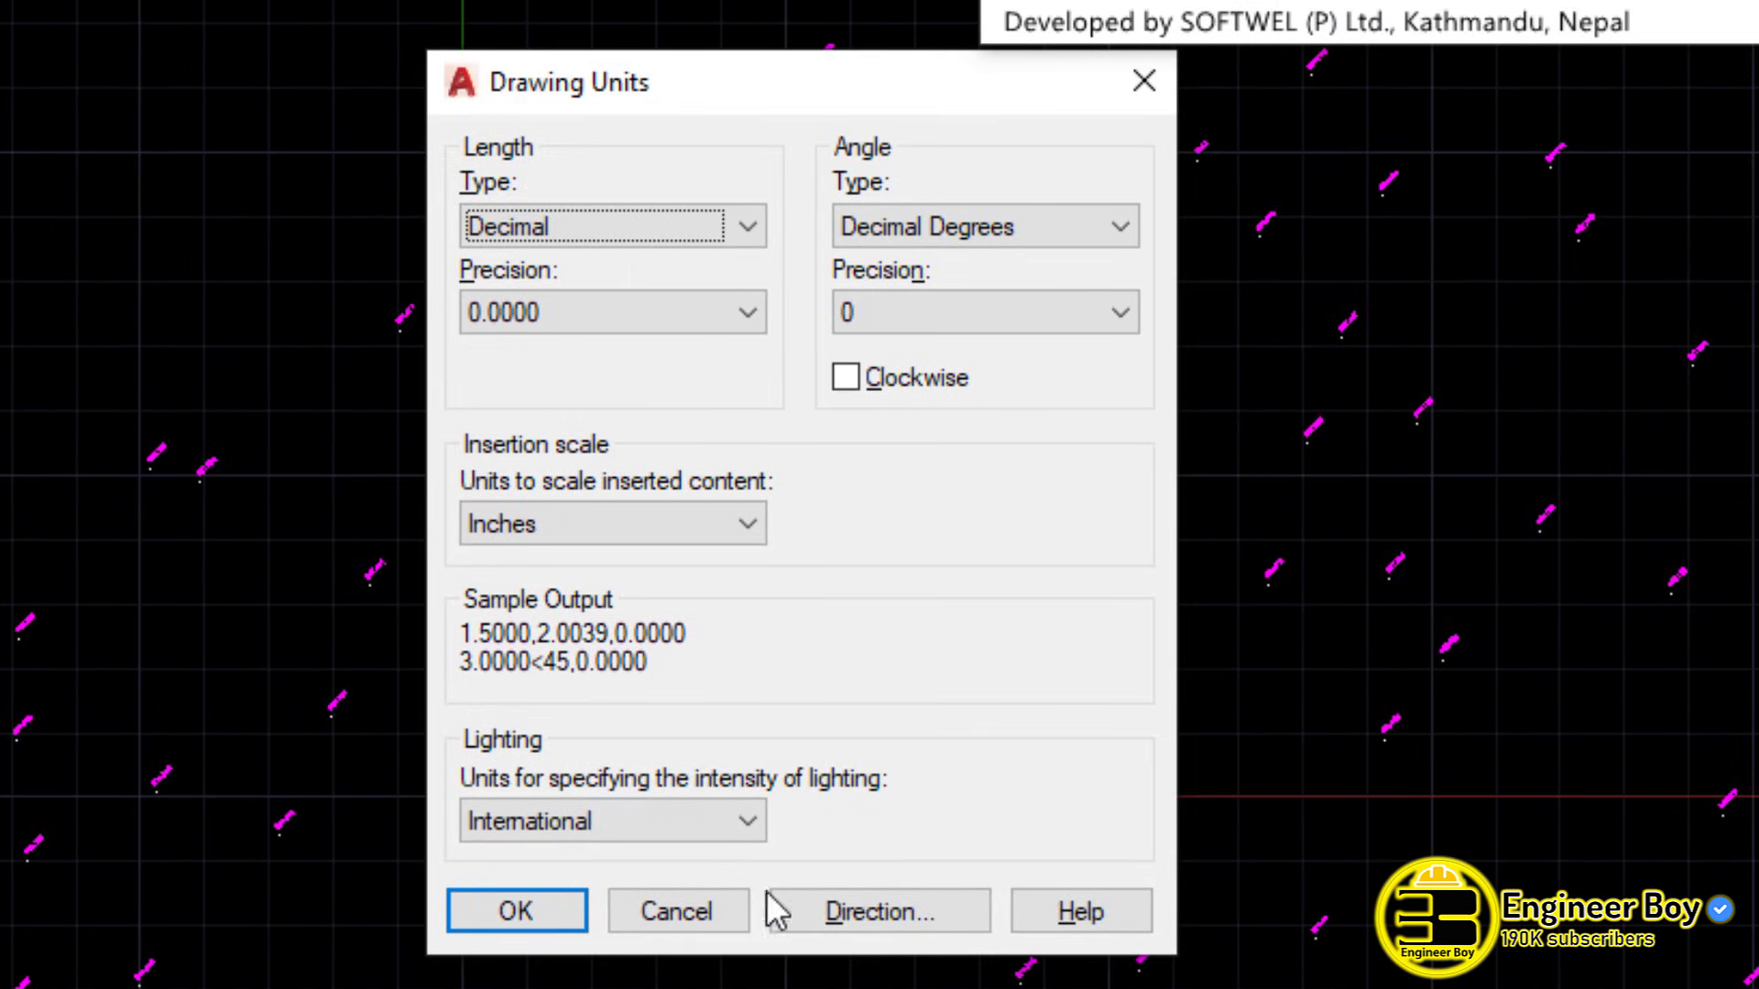
{"action": "left_click", "coordinate": [876, 906]}
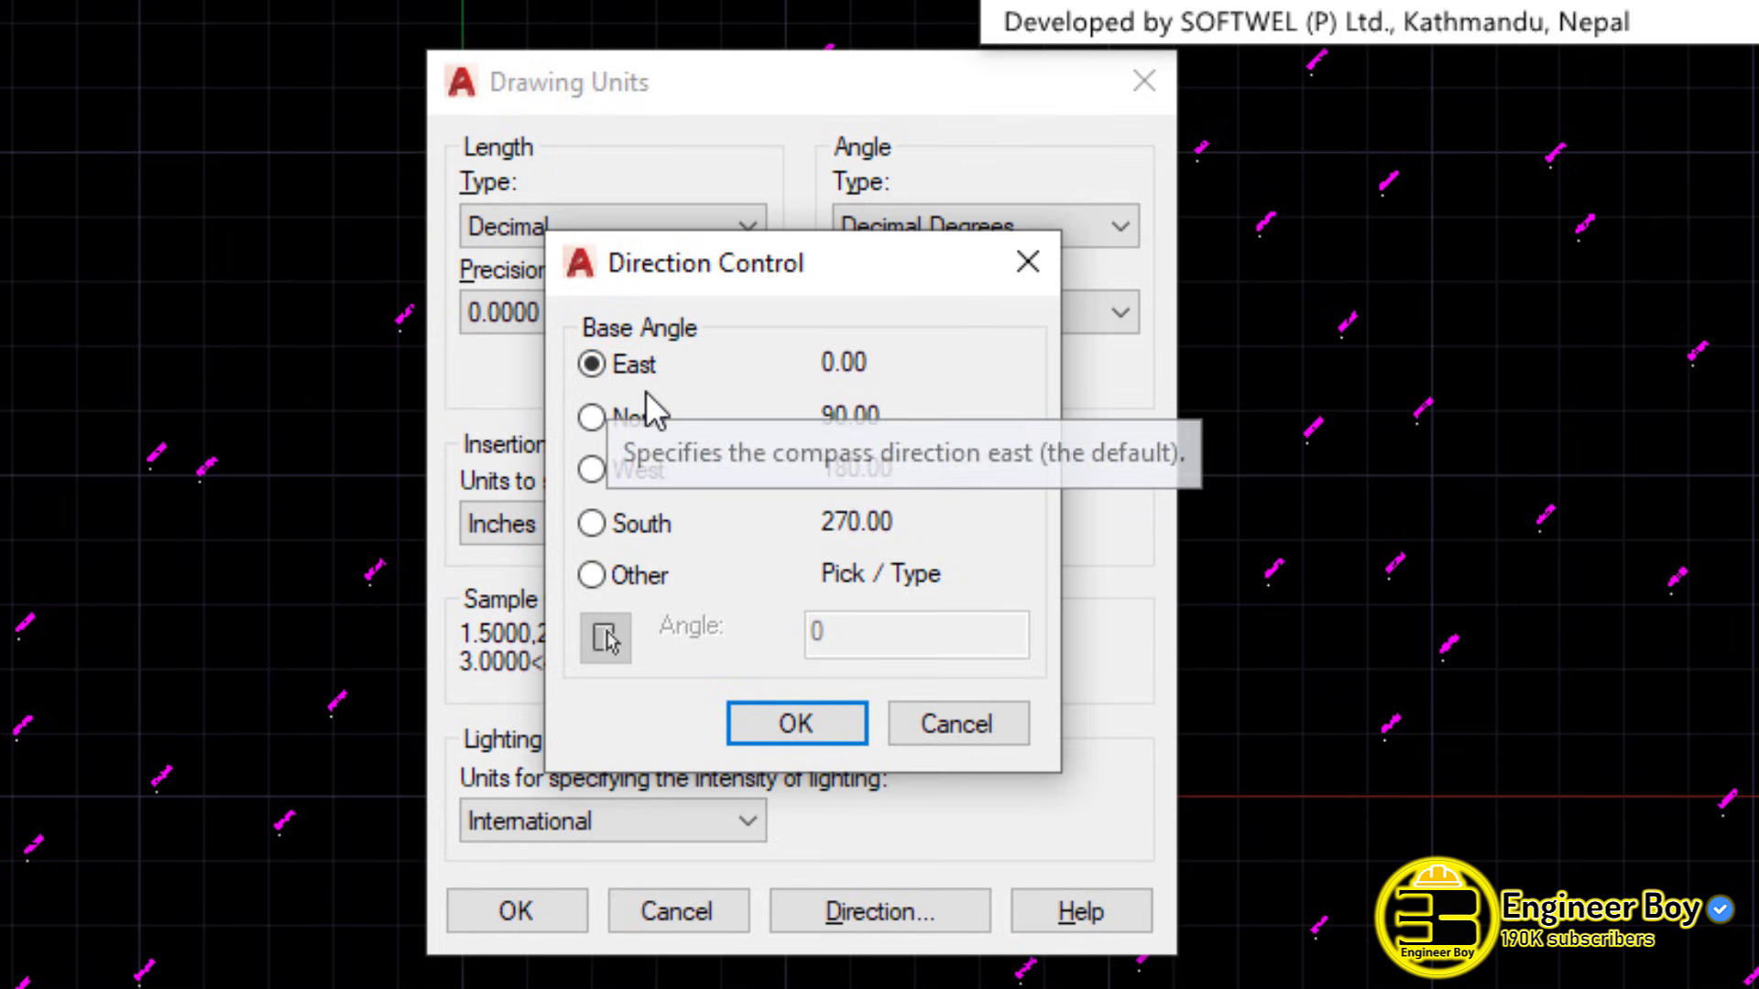
{"action": "mouse_move", "coordinate": [646, 386]}
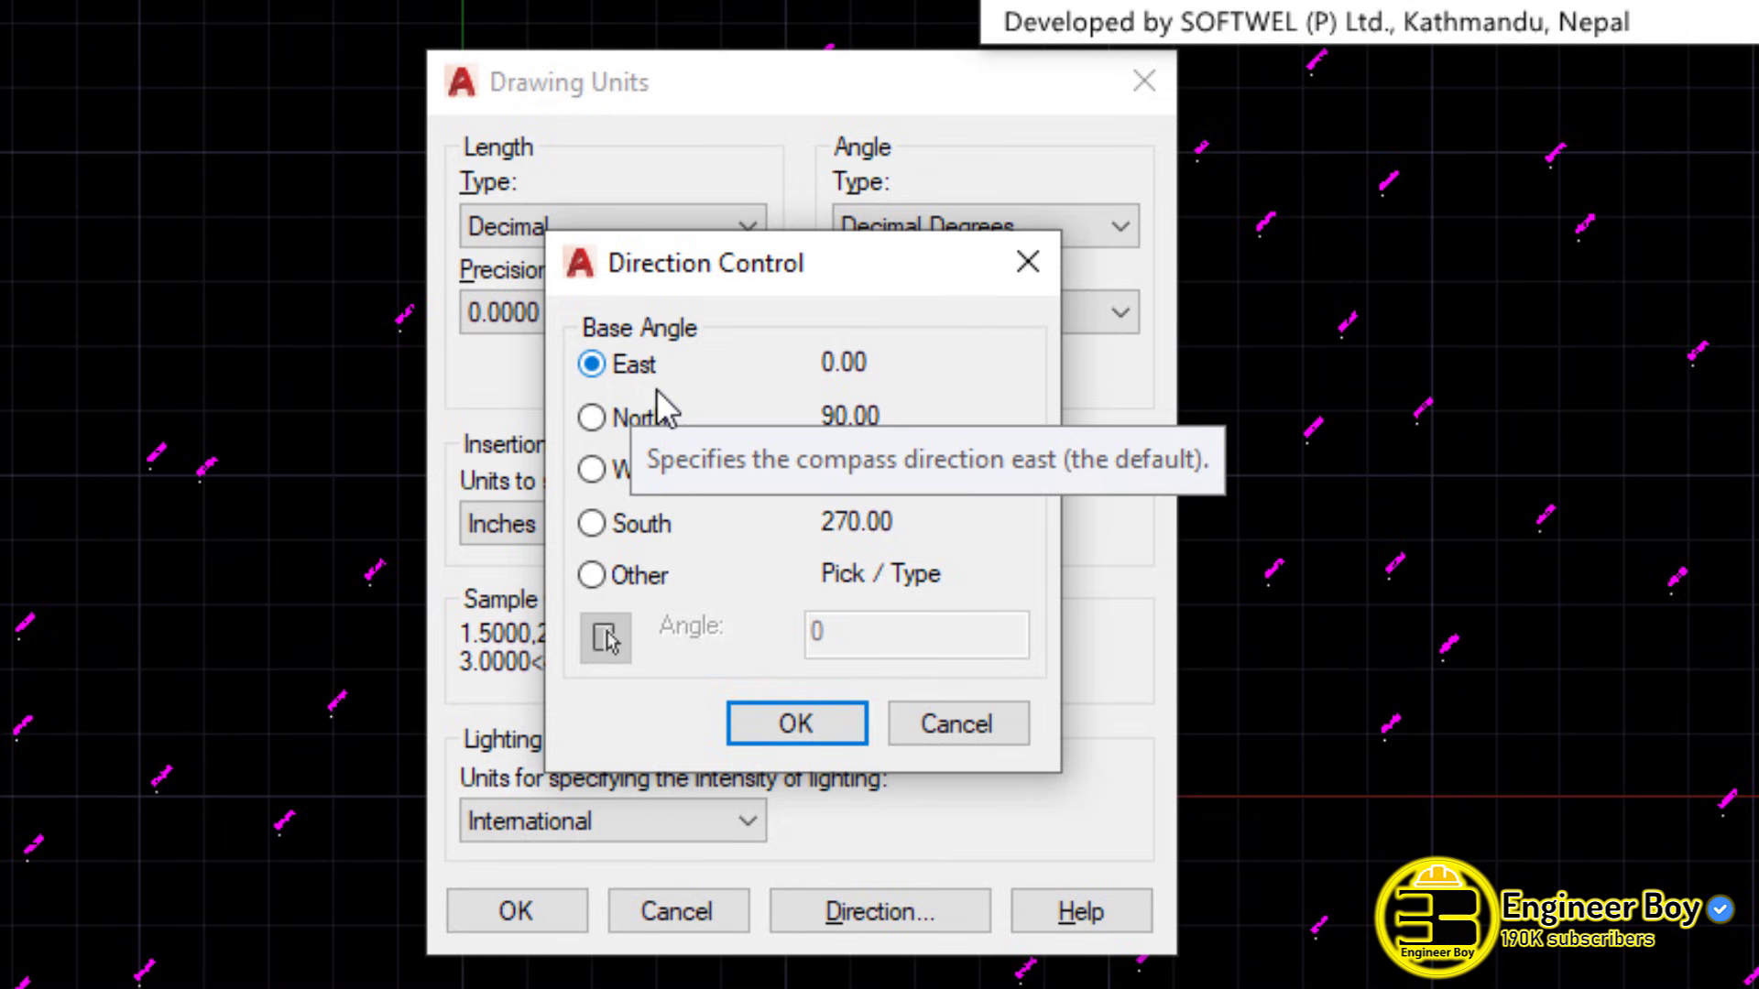
{"action": "left_click", "coordinate": [606, 417]}
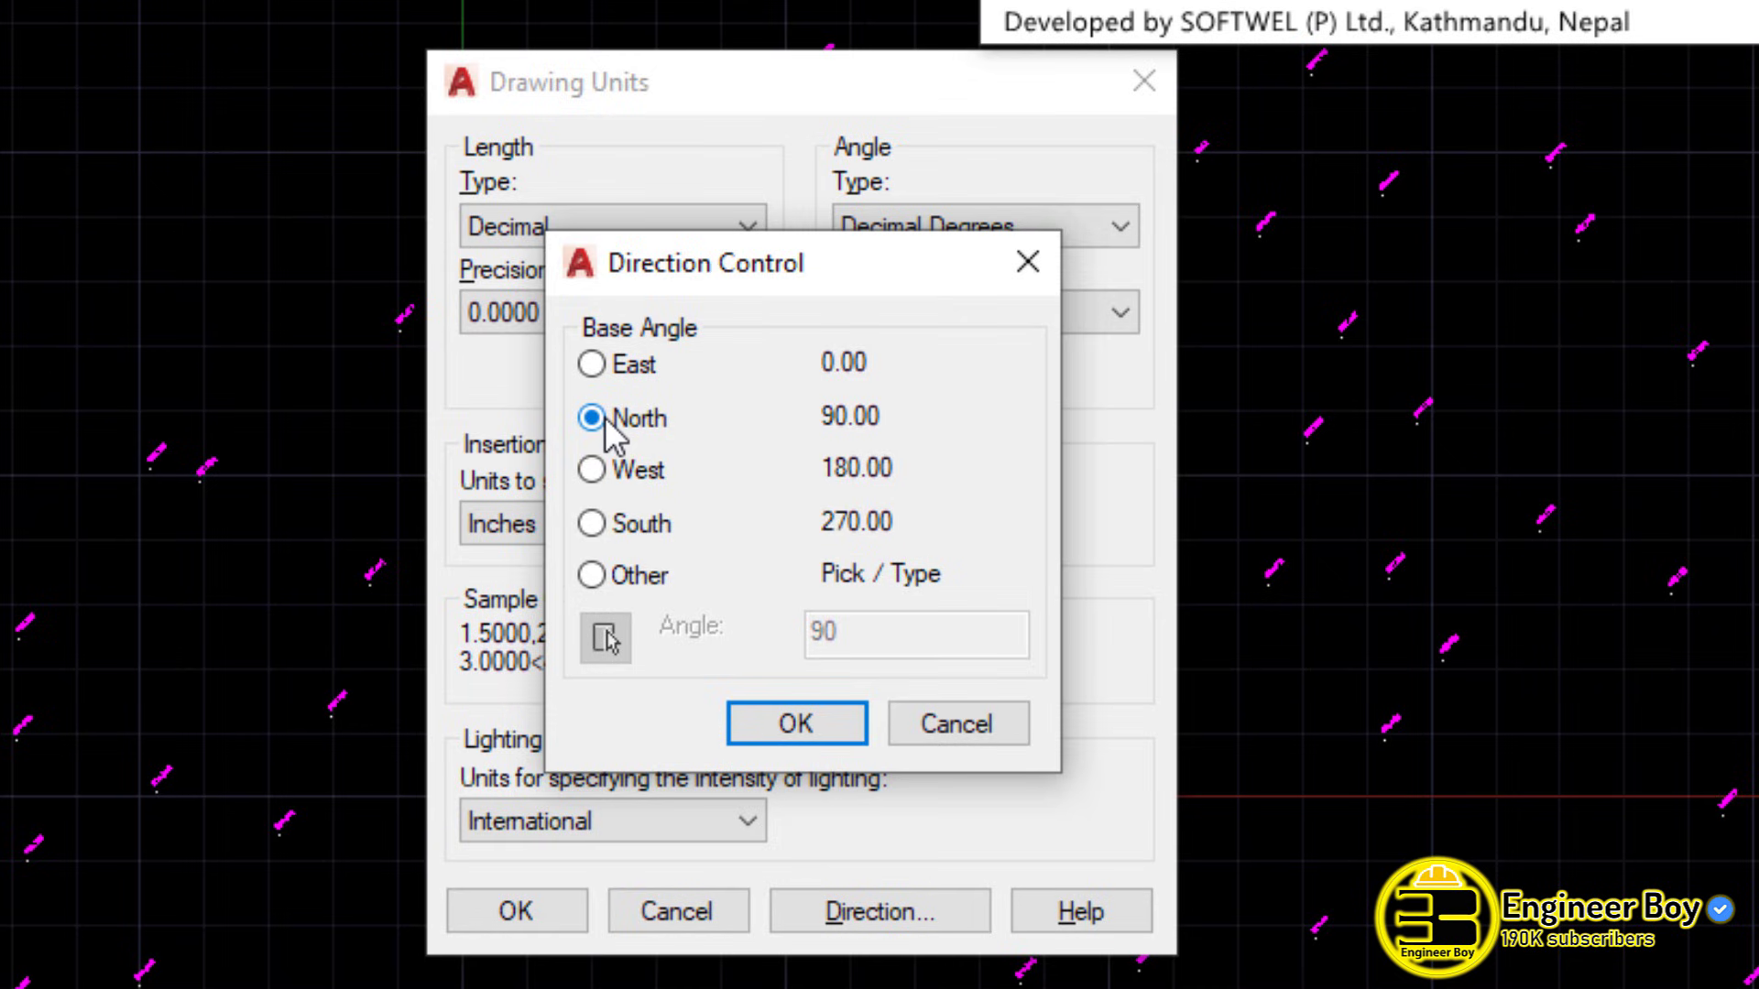
{"action": "left_click", "coordinate": [625, 367]}
{"action": "left_click", "coordinate": [962, 723]}
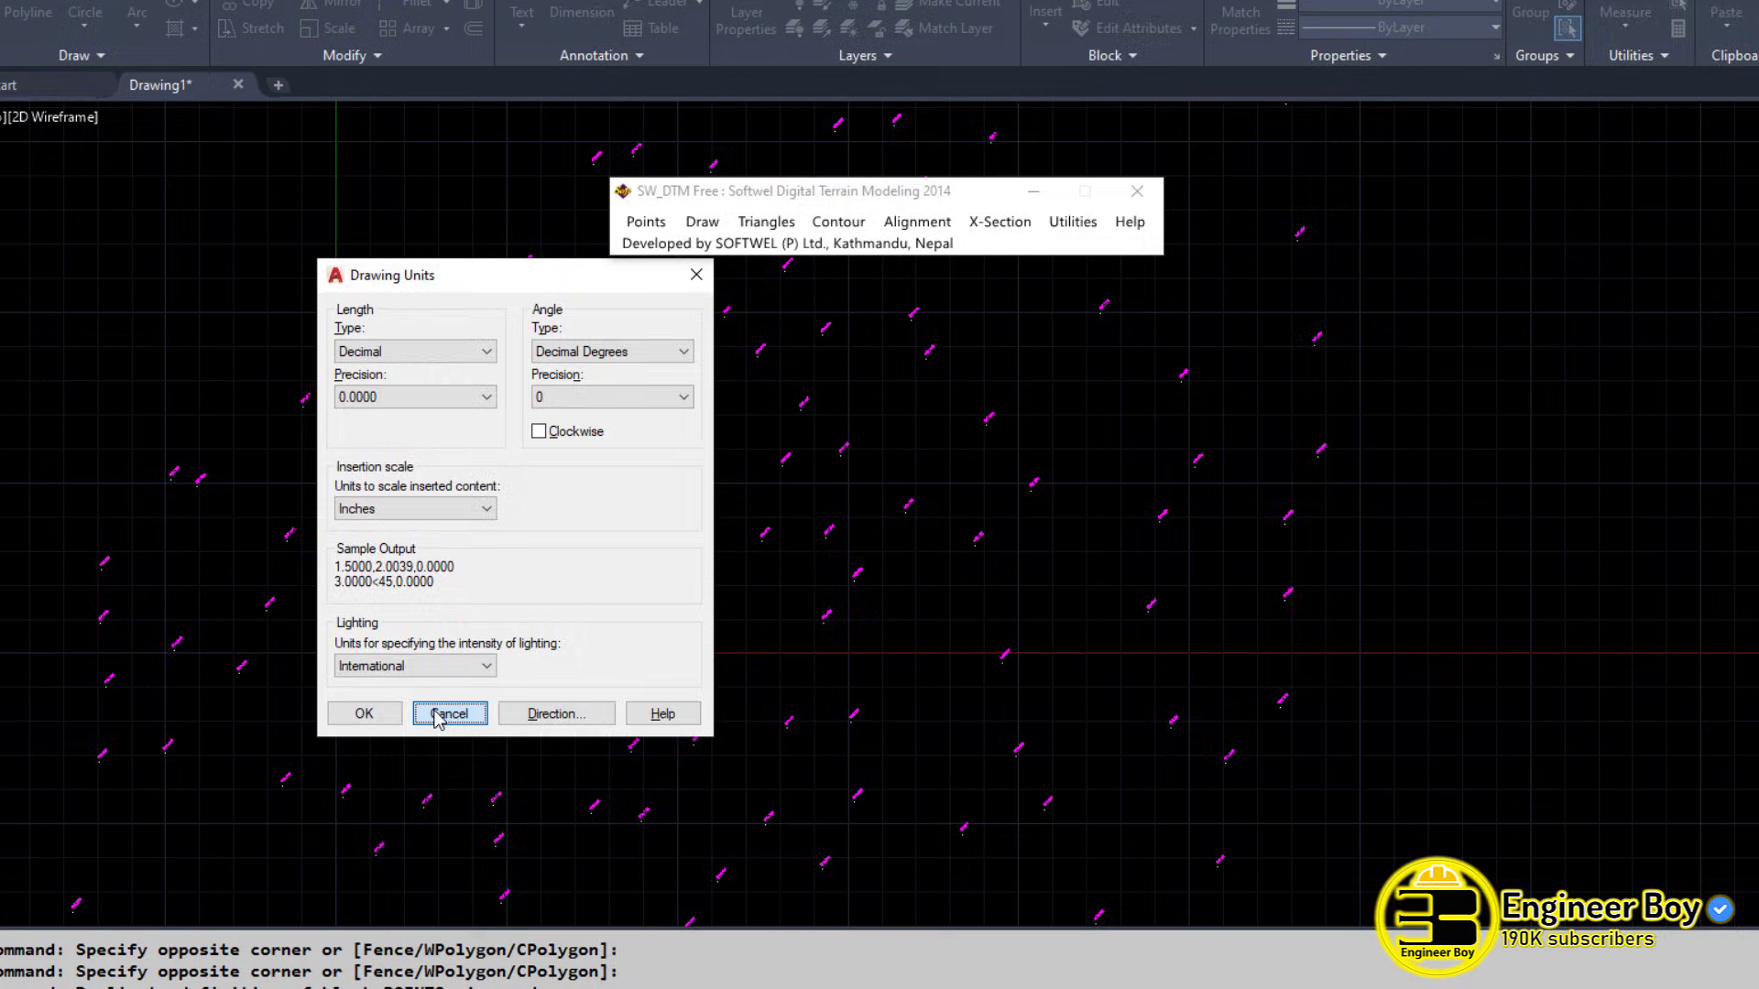
- Cancel Drawing Units, dismiss an accidental selection, and turn off the grid
{"action": "left_click", "coordinate": [654, 892]}
{"action": "scroll", "coordinate": [635, 499], "scroll_direction": "down", "scroll_amount": 3}
{"action": "left_click", "coordinate": [636, 499]}
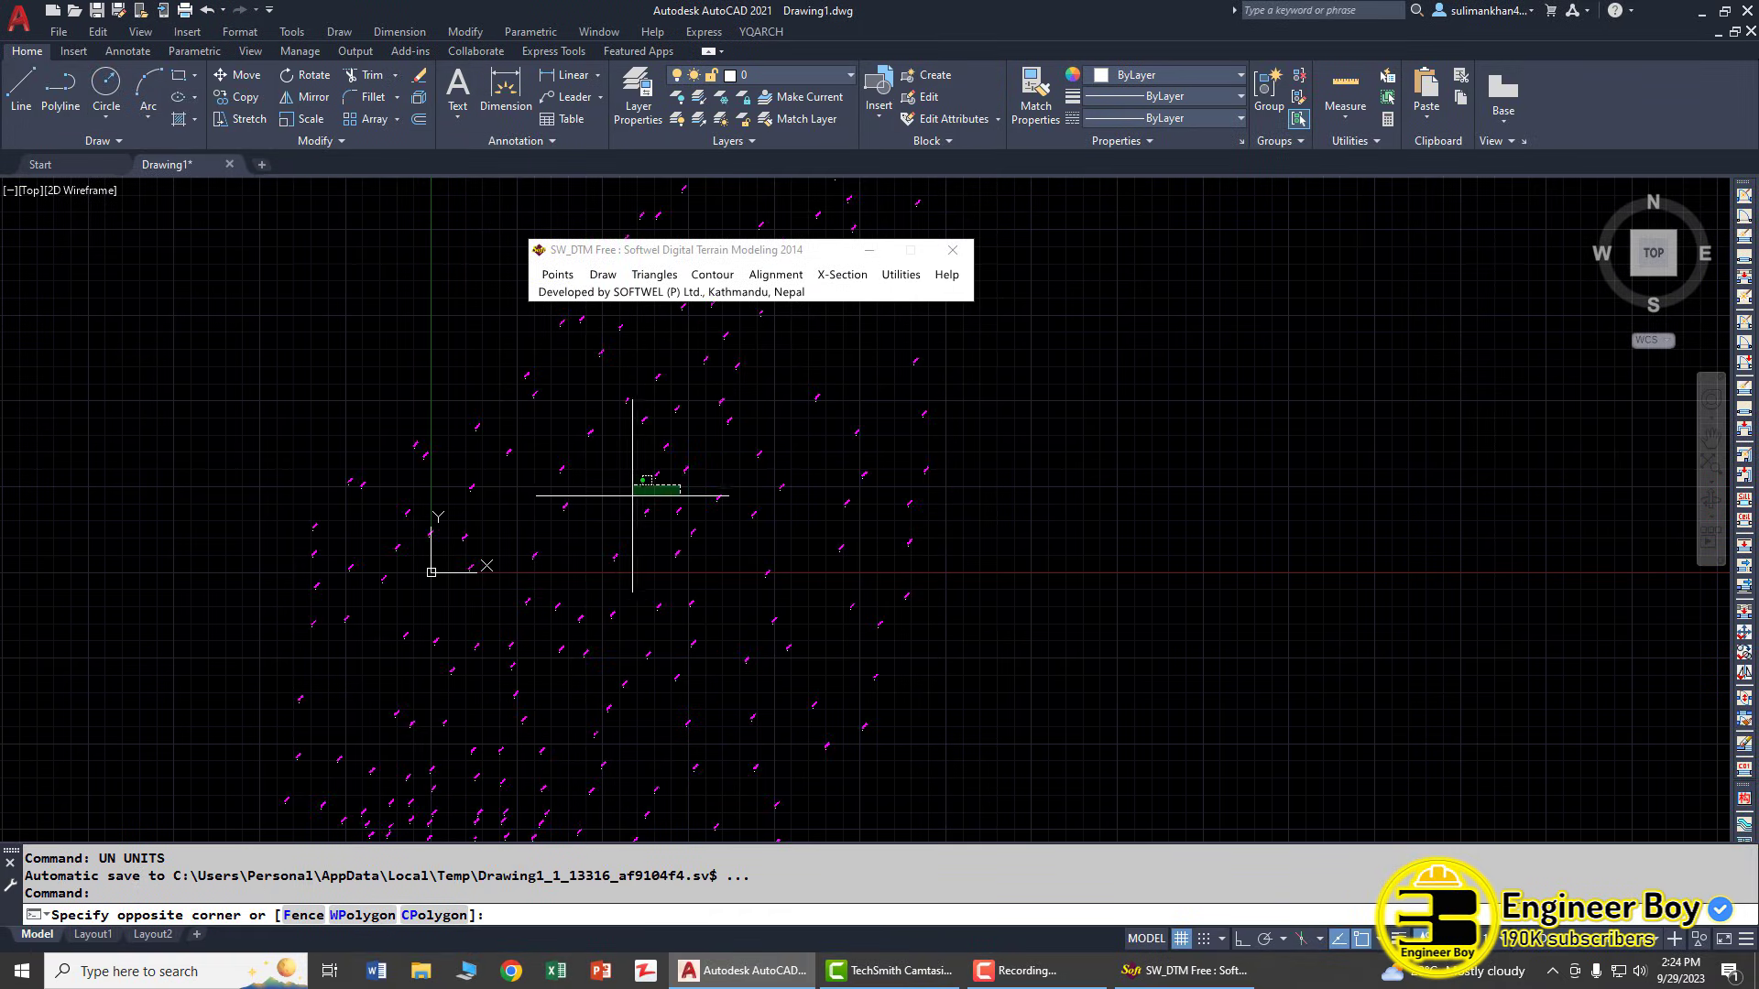
{"action": "key", "text": "Escape"}
{"action": "key", "text": "Escape"}
{"action": "scroll", "coordinate": [560, 684], "scroll_direction": "up", "scroll_amount": 8}
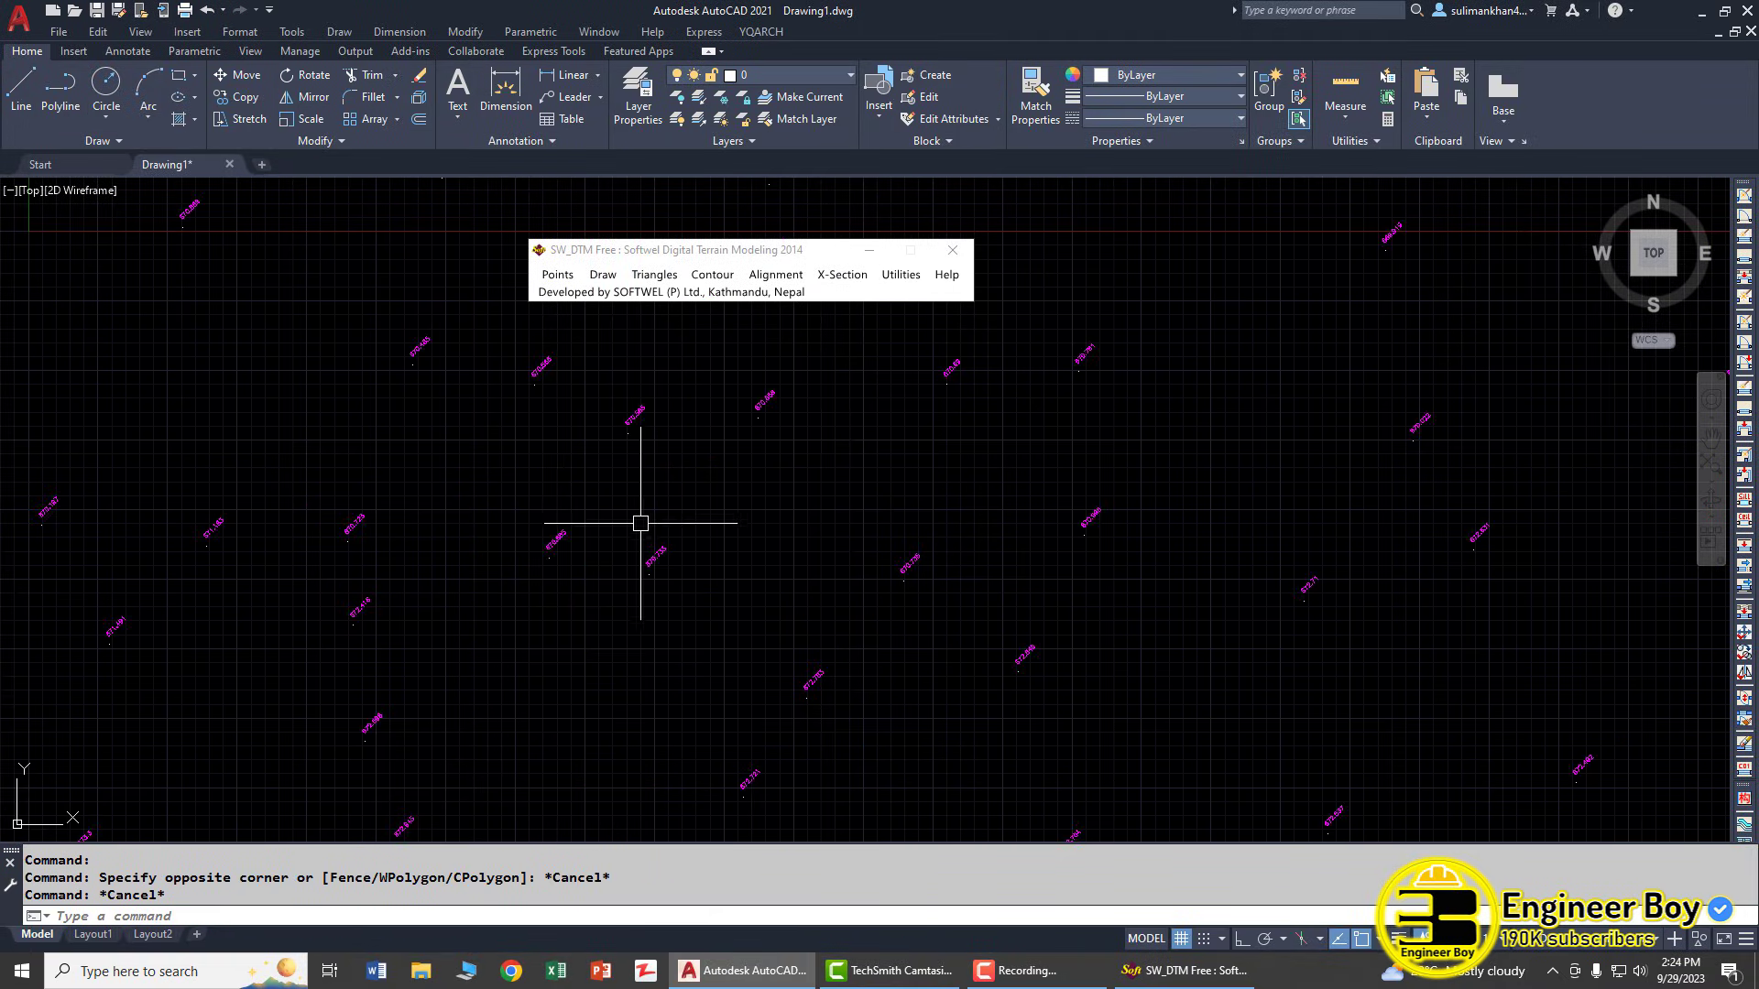
{"action": "scroll", "coordinate": [641, 522], "scroll_direction": "up", "scroll_amount": 3}
{"action": "scroll", "coordinate": [663, 652], "scroll_direction": "down", "scroll_amount": 3}
{"action": "scroll", "coordinate": [663, 651], "scroll_direction": "down", "scroll_amount": 3}
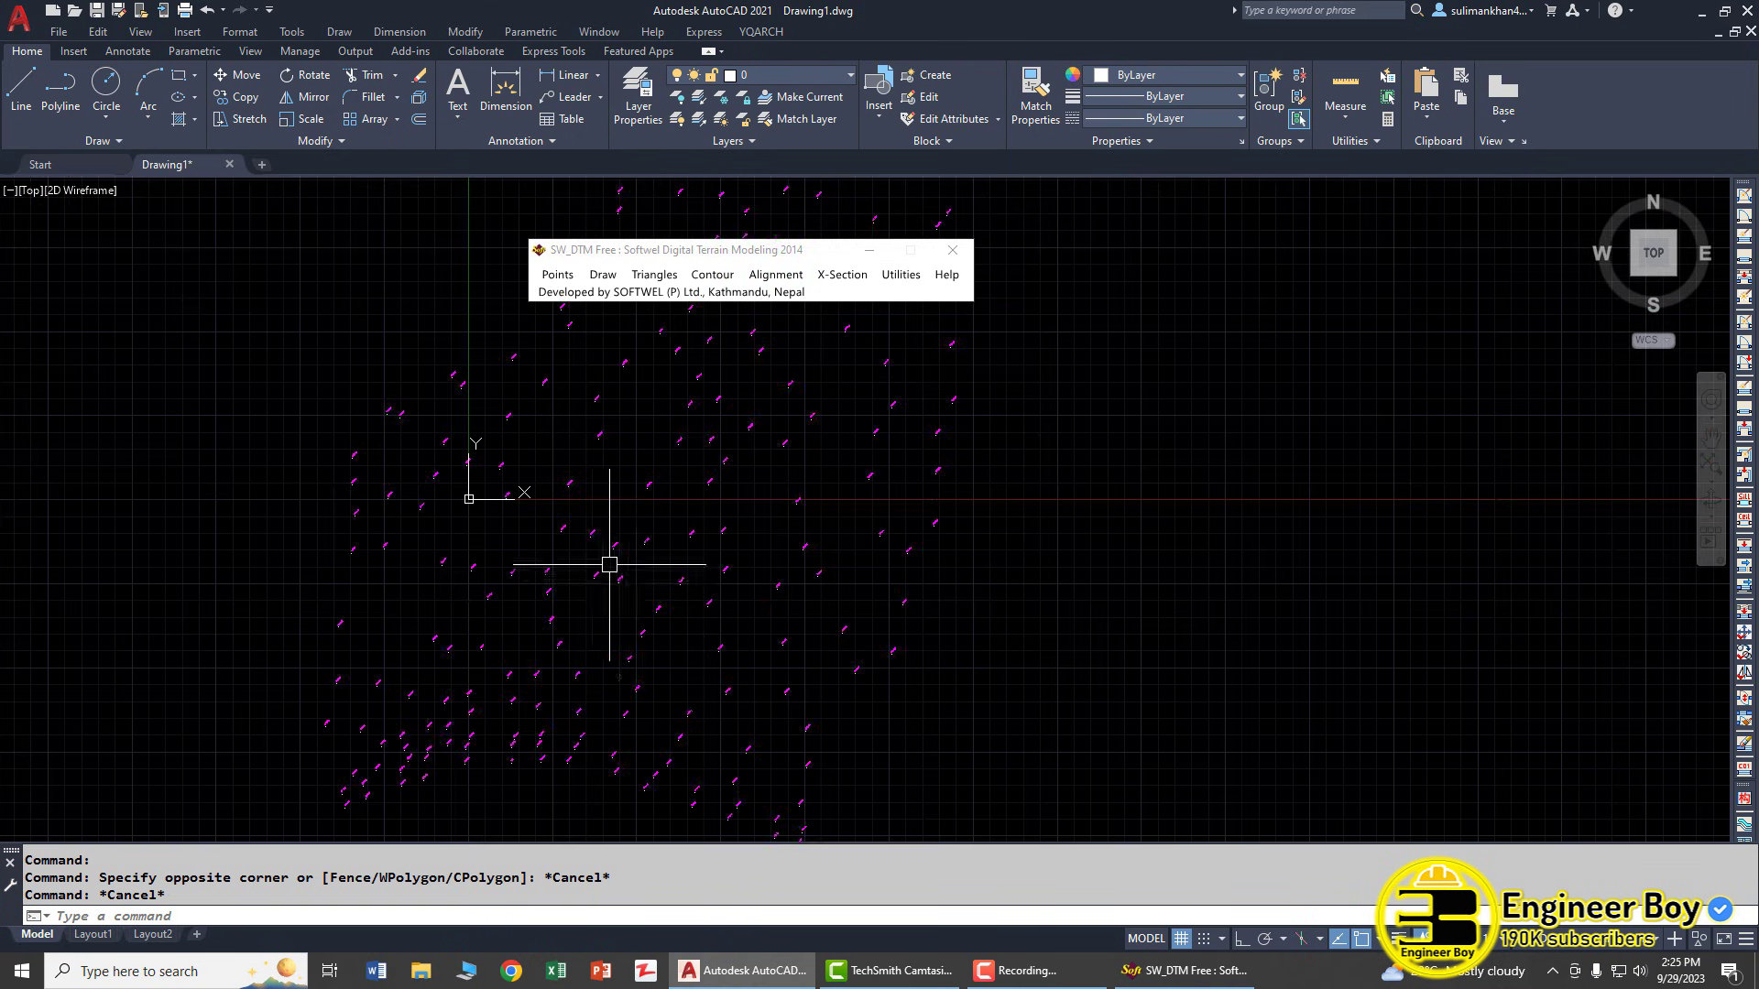
{"action": "left_click", "coordinate": [1182, 938]}
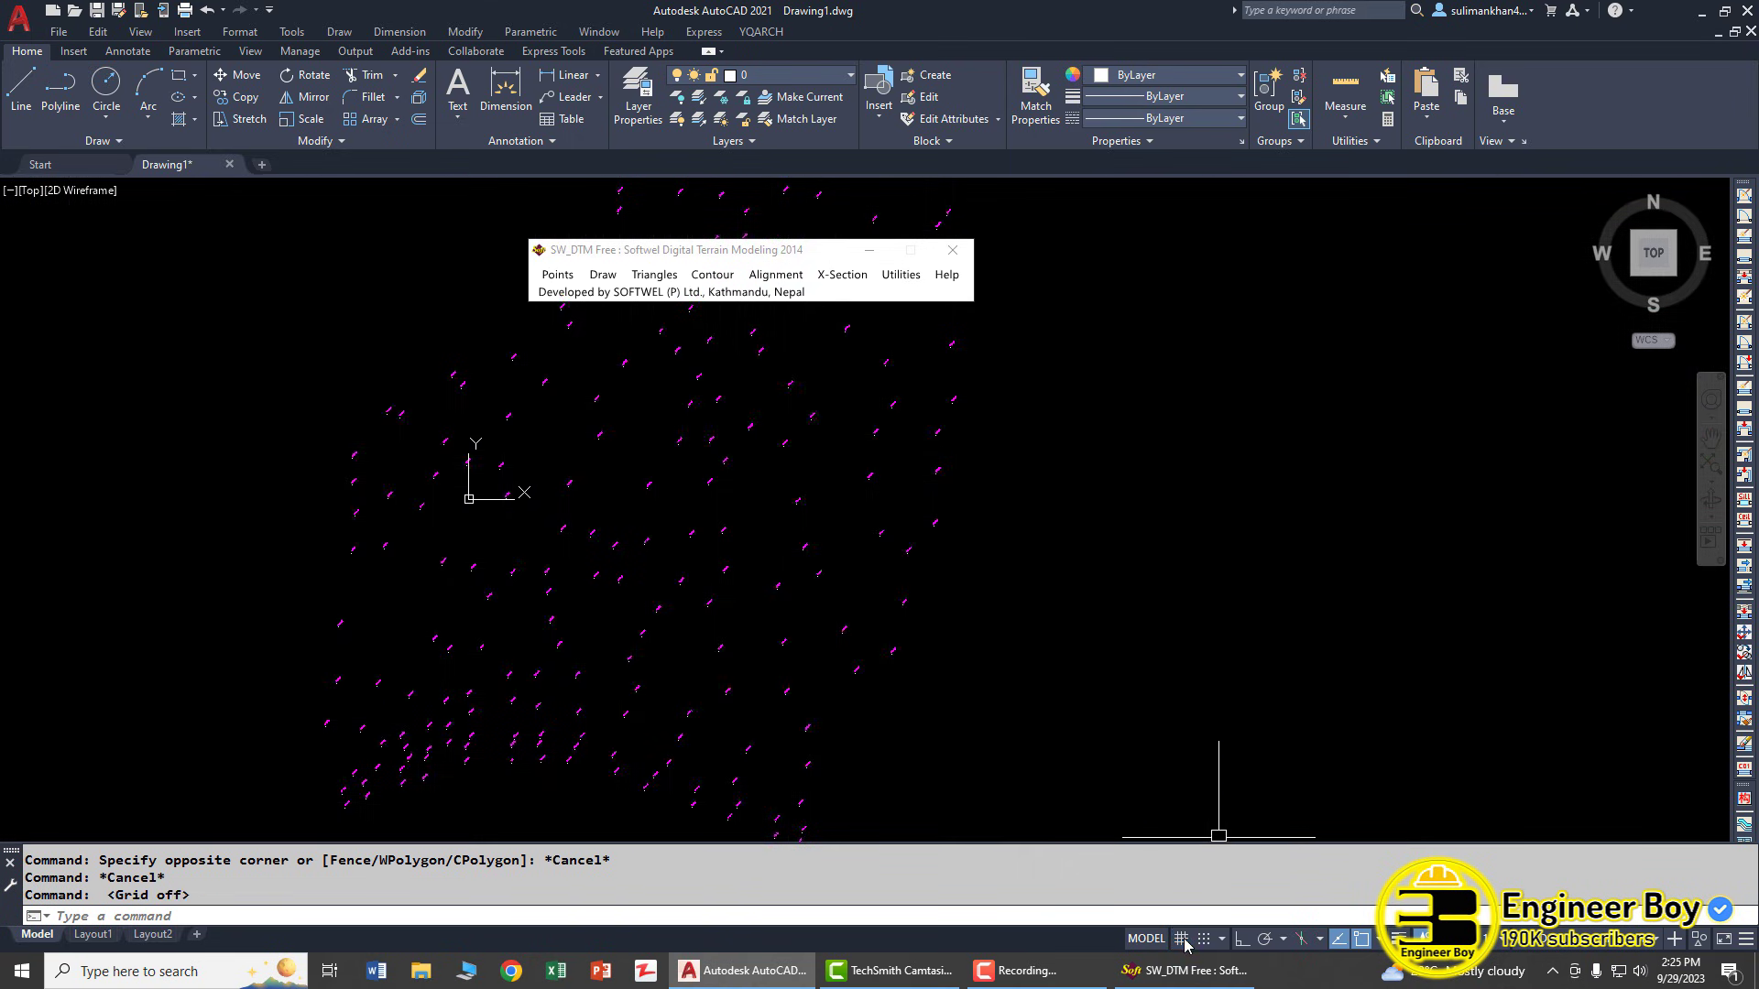
{"action": "scroll", "coordinate": [756, 593], "scroll_direction": "down", "scroll_amount": 2}
{"action": "scroll", "coordinate": [755, 592], "scroll_direction": "up", "scroll_amount": 1}
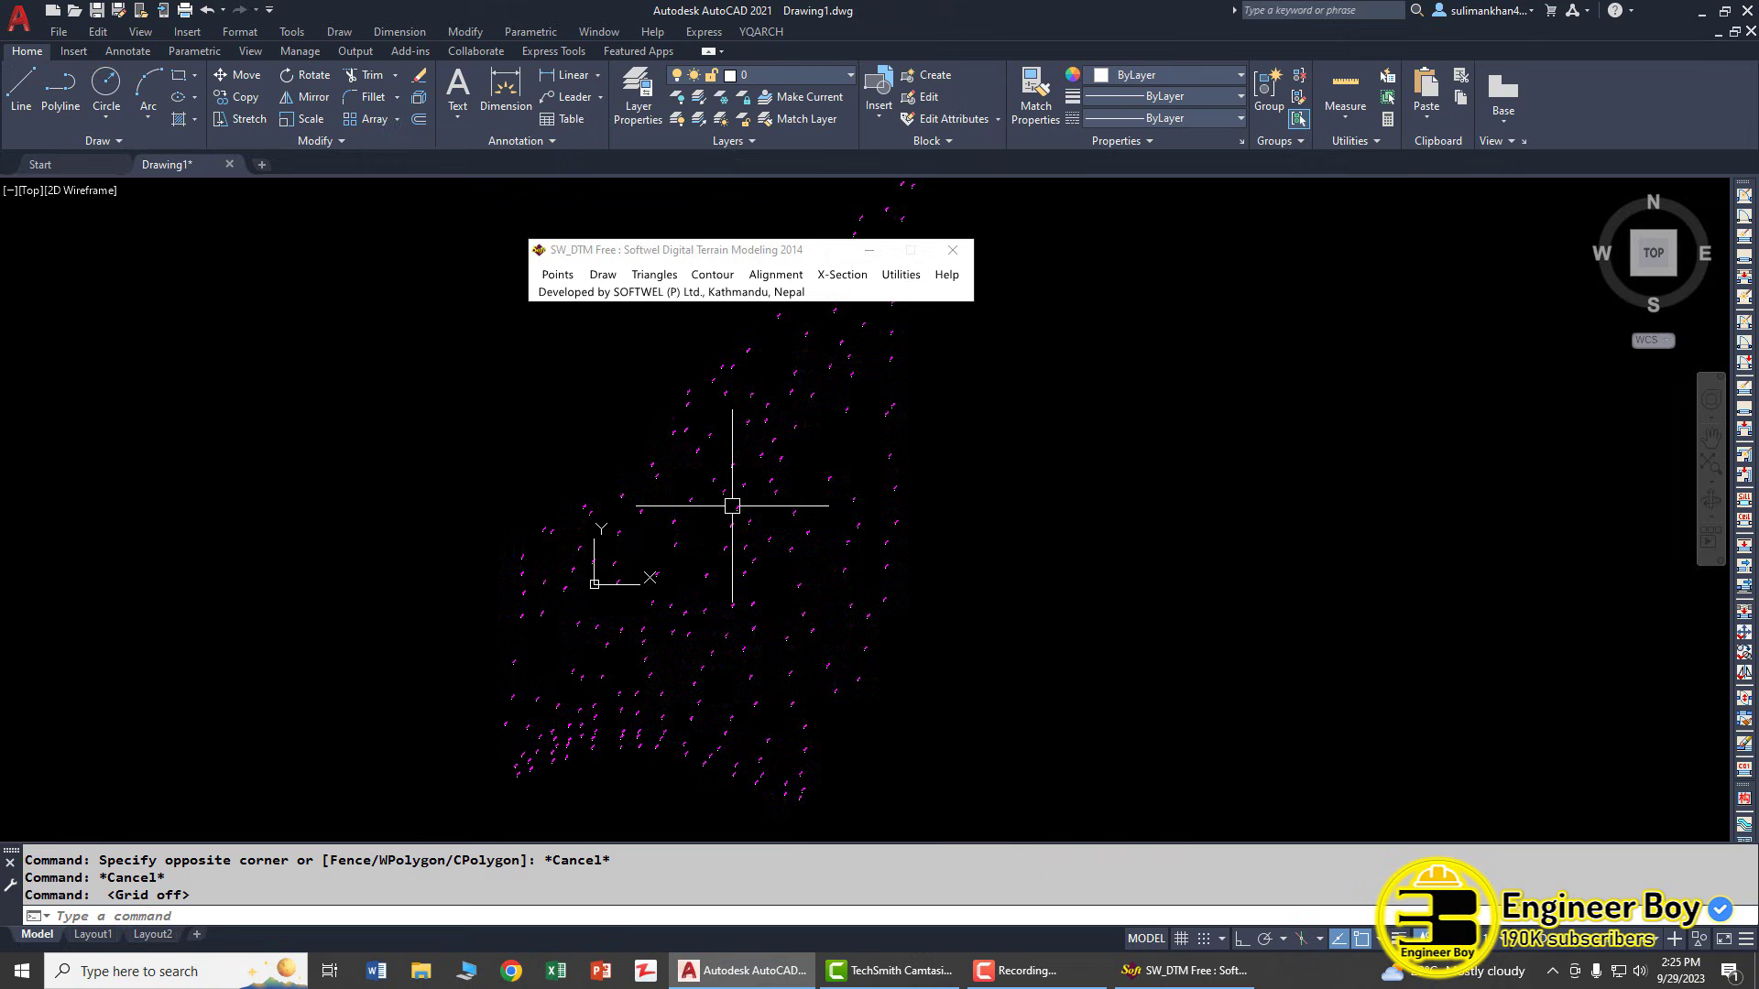
{"action": "scroll", "coordinate": [844, 499], "scroll_direction": "up", "scroll_amount": 2}
{"action": "scroll", "coordinate": [911, 455], "scroll_direction": "down", "scroll_amount": 4}
{"action": "scroll", "coordinate": [861, 498], "scroll_direction": "up", "scroll_amount": 2}
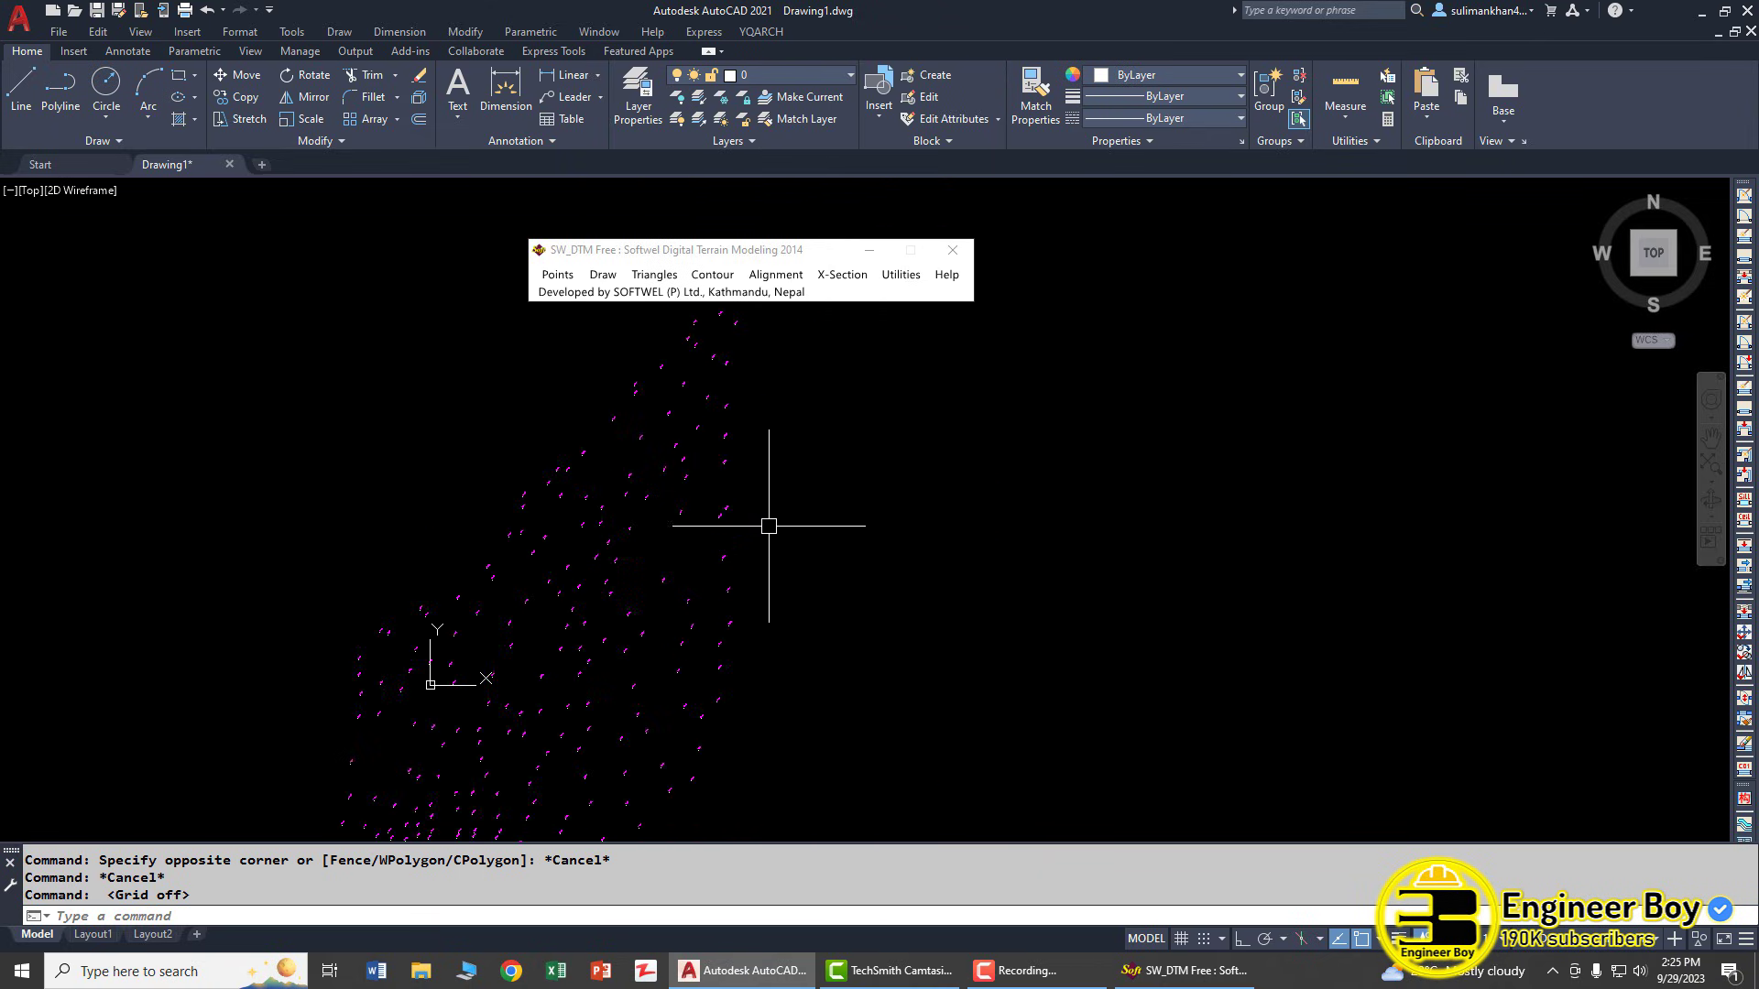
- Window-select the stray object in the drawing and erase it
{"action": "left_click", "coordinate": [782, 400]}
{"action": "left_click", "coordinate": [935, 518]}
{"action": "type", "text": "e"}
{"action": "key", "text": "Return"}
{"action": "scroll", "coordinate": [935, 518], "scroll_direction": "up", "scroll_amount": 2}
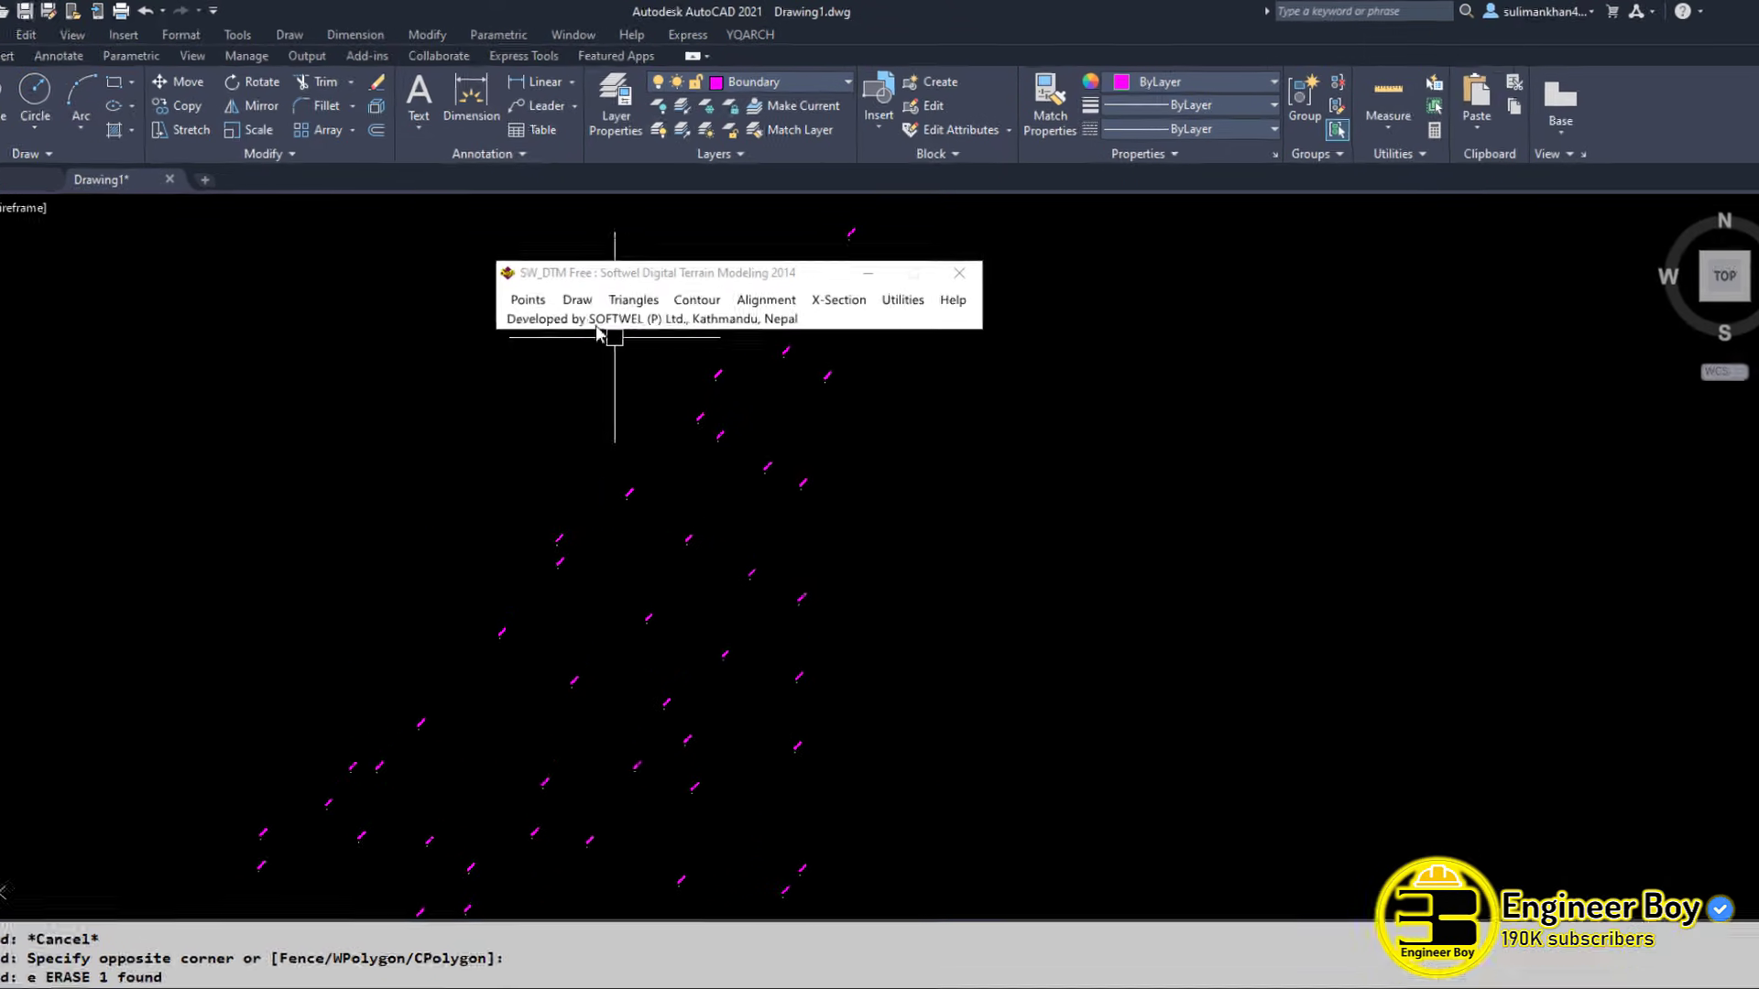
- Start a feature-line boundary through the 659.381, 659.591 and 659.804 points along the bottom
{"action": "left_click", "coordinate": [604, 275]}
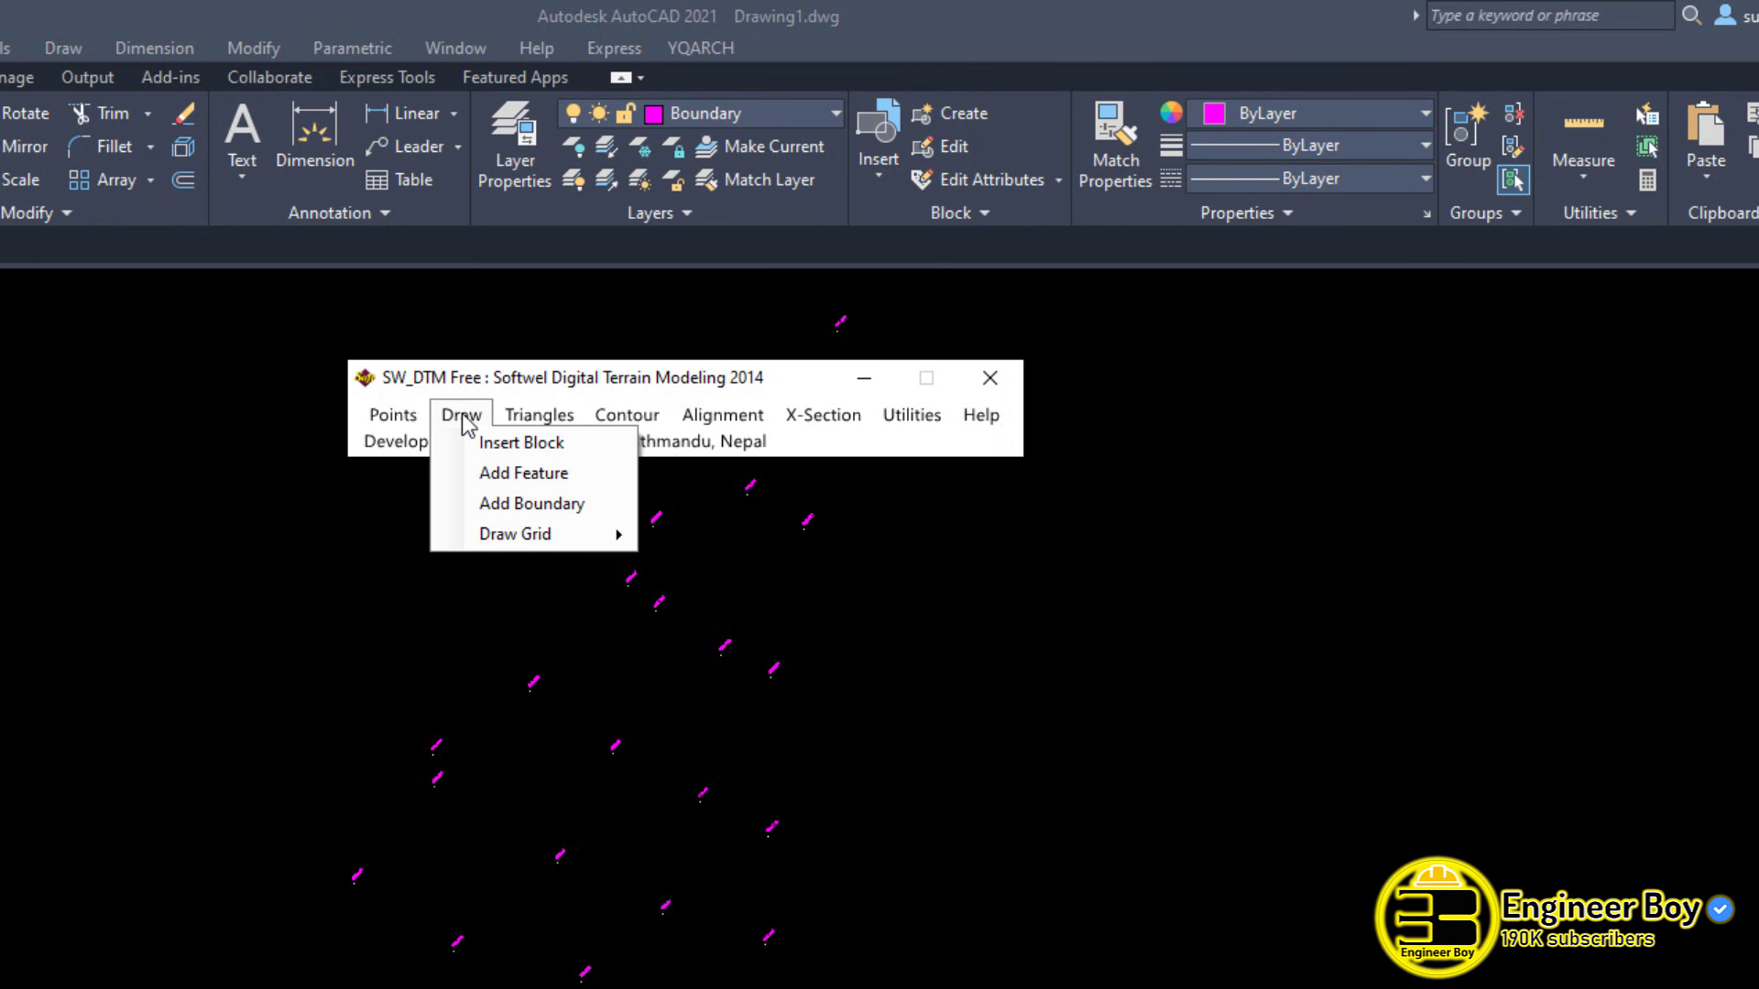
{"action": "left_click", "coordinate": [507, 473]}
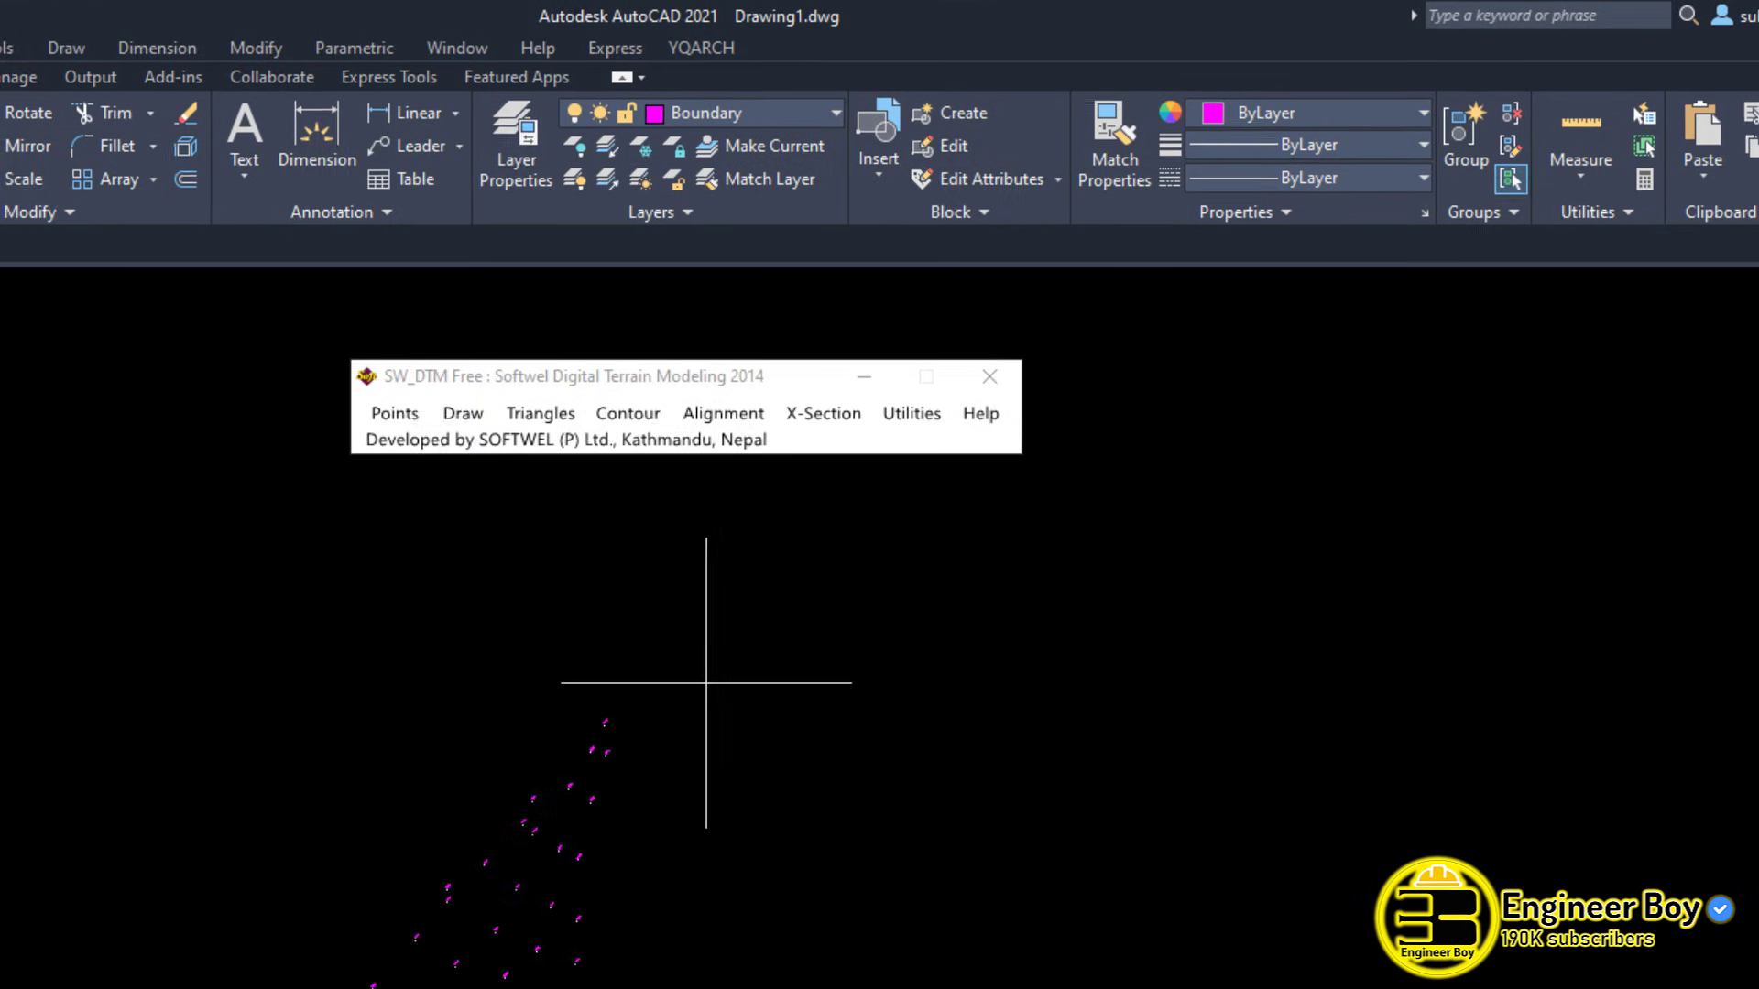
{"action": "scroll", "coordinate": [597, 688], "scroll_direction": "up", "scroll_amount": 3}
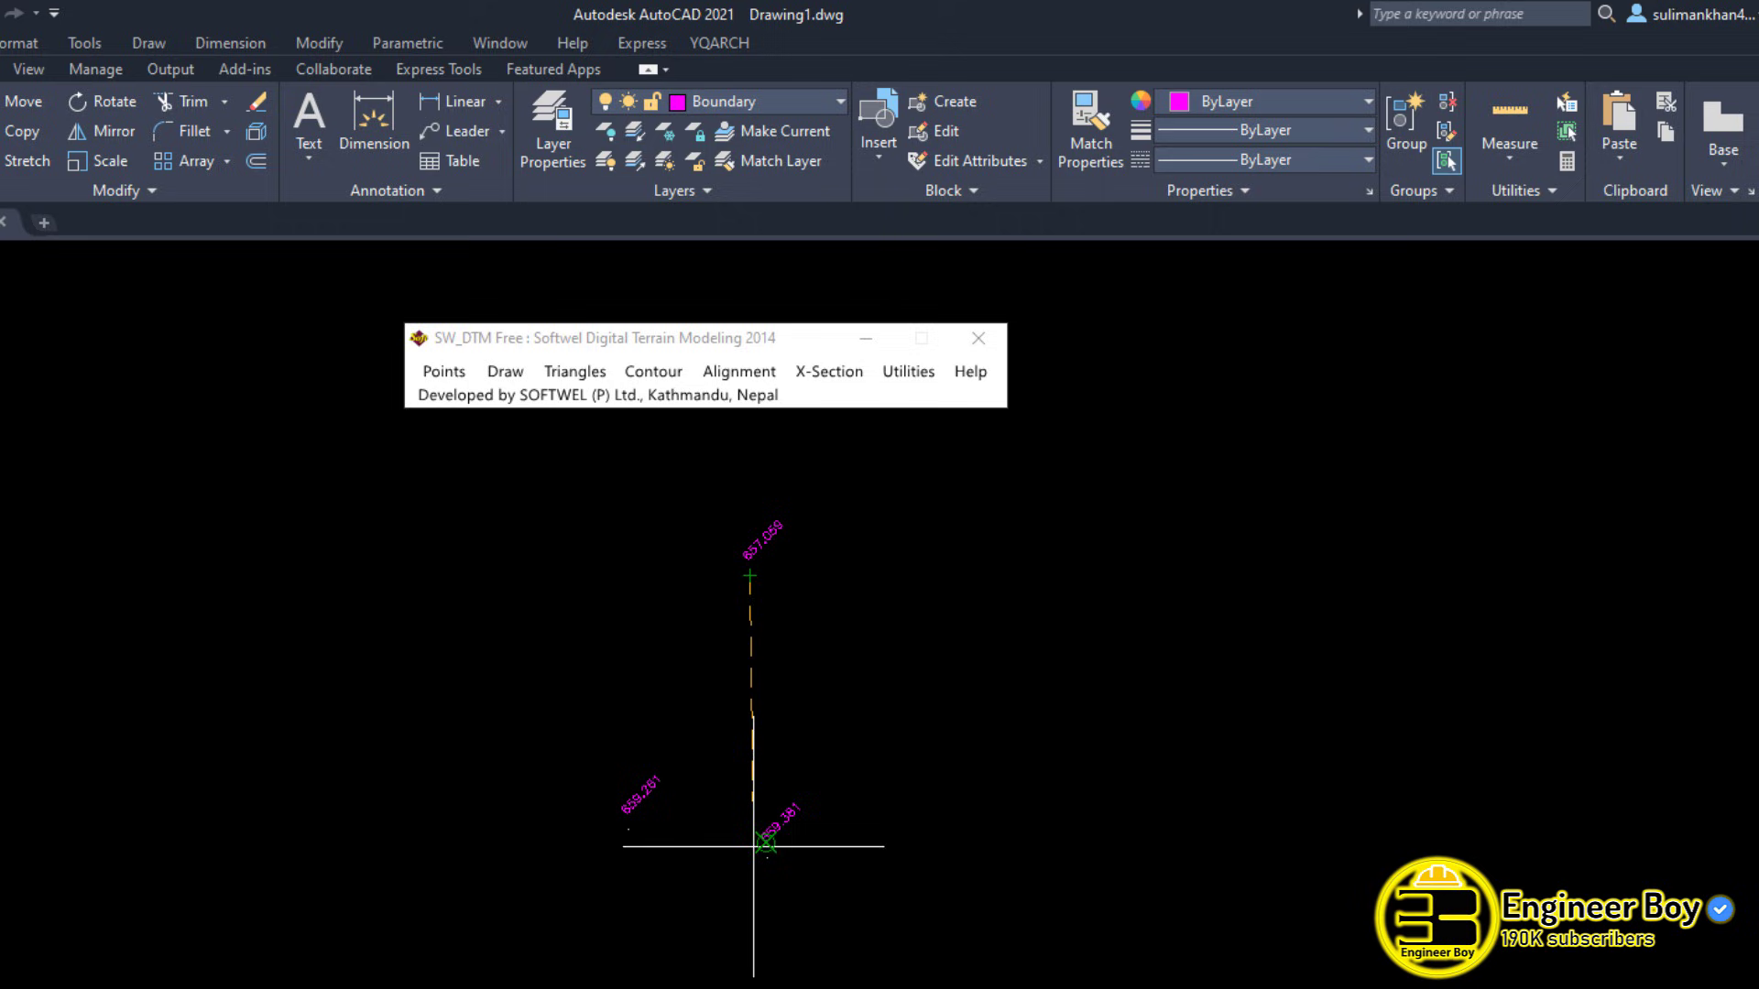
{"action": "left_click", "coordinate": [767, 854]}
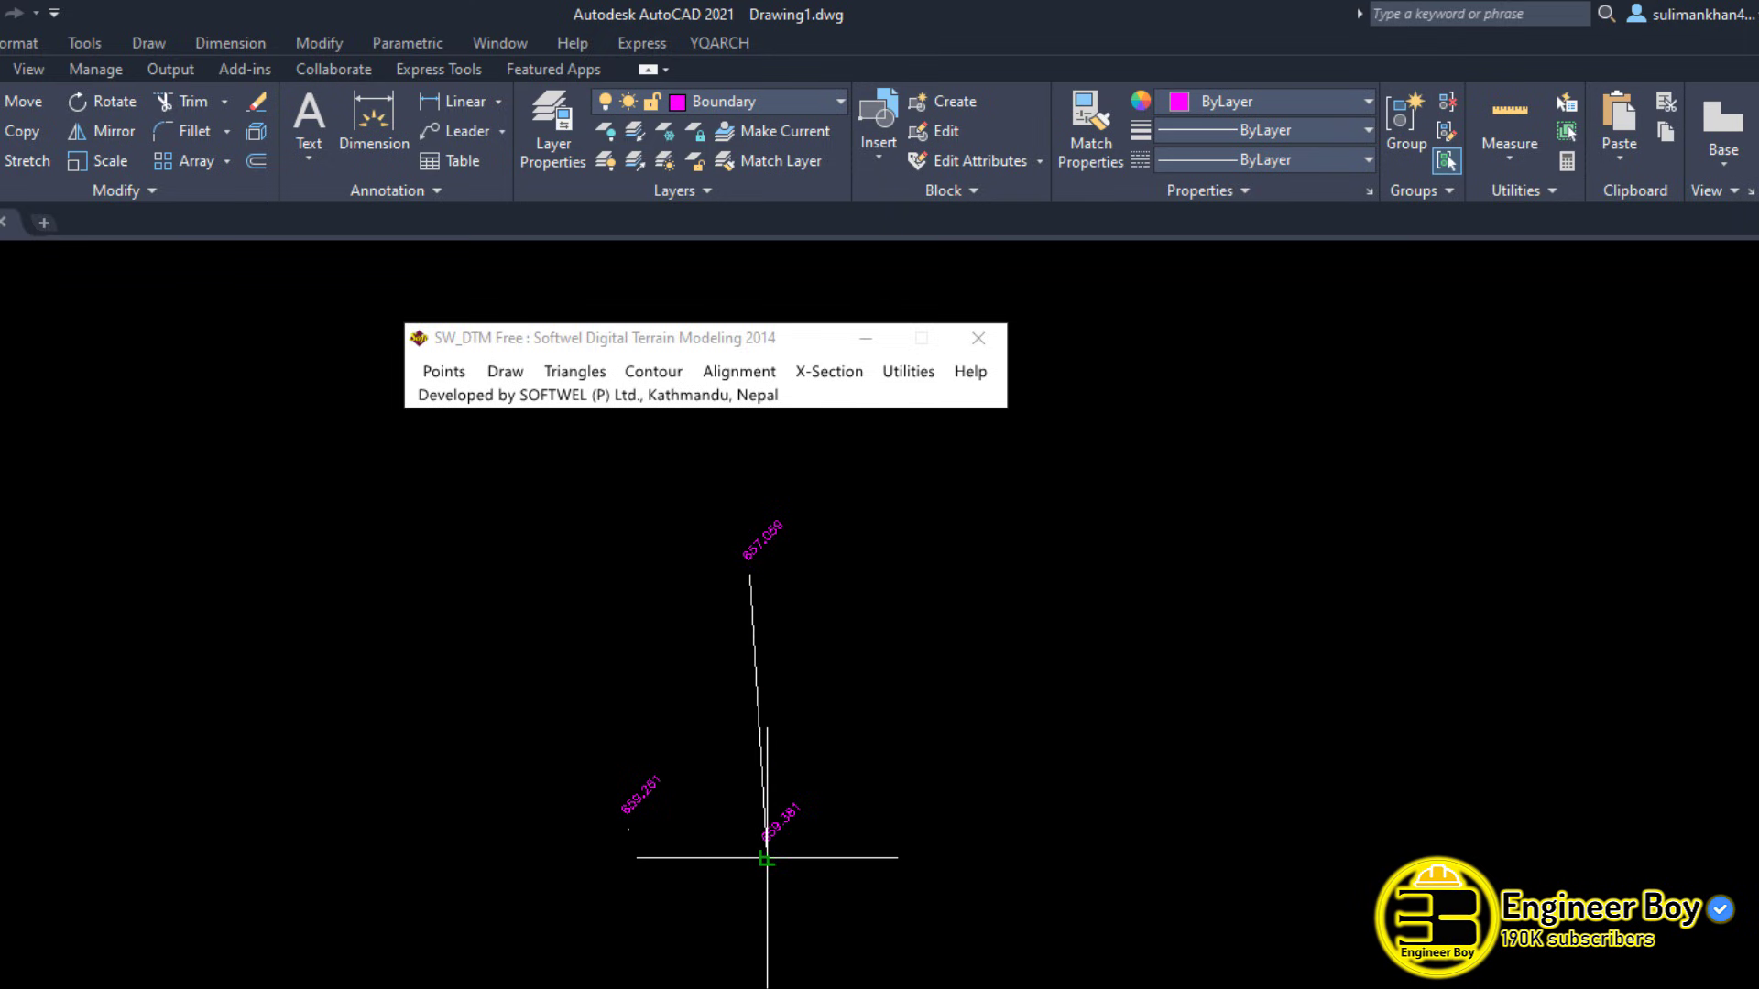
{"action": "left_click", "coordinate": [764, 758]}
{"action": "left_click", "coordinate": [646, 801]}
{"action": "scroll", "coordinate": [668, 608], "scroll_direction": "down", "scroll_amount": 3}
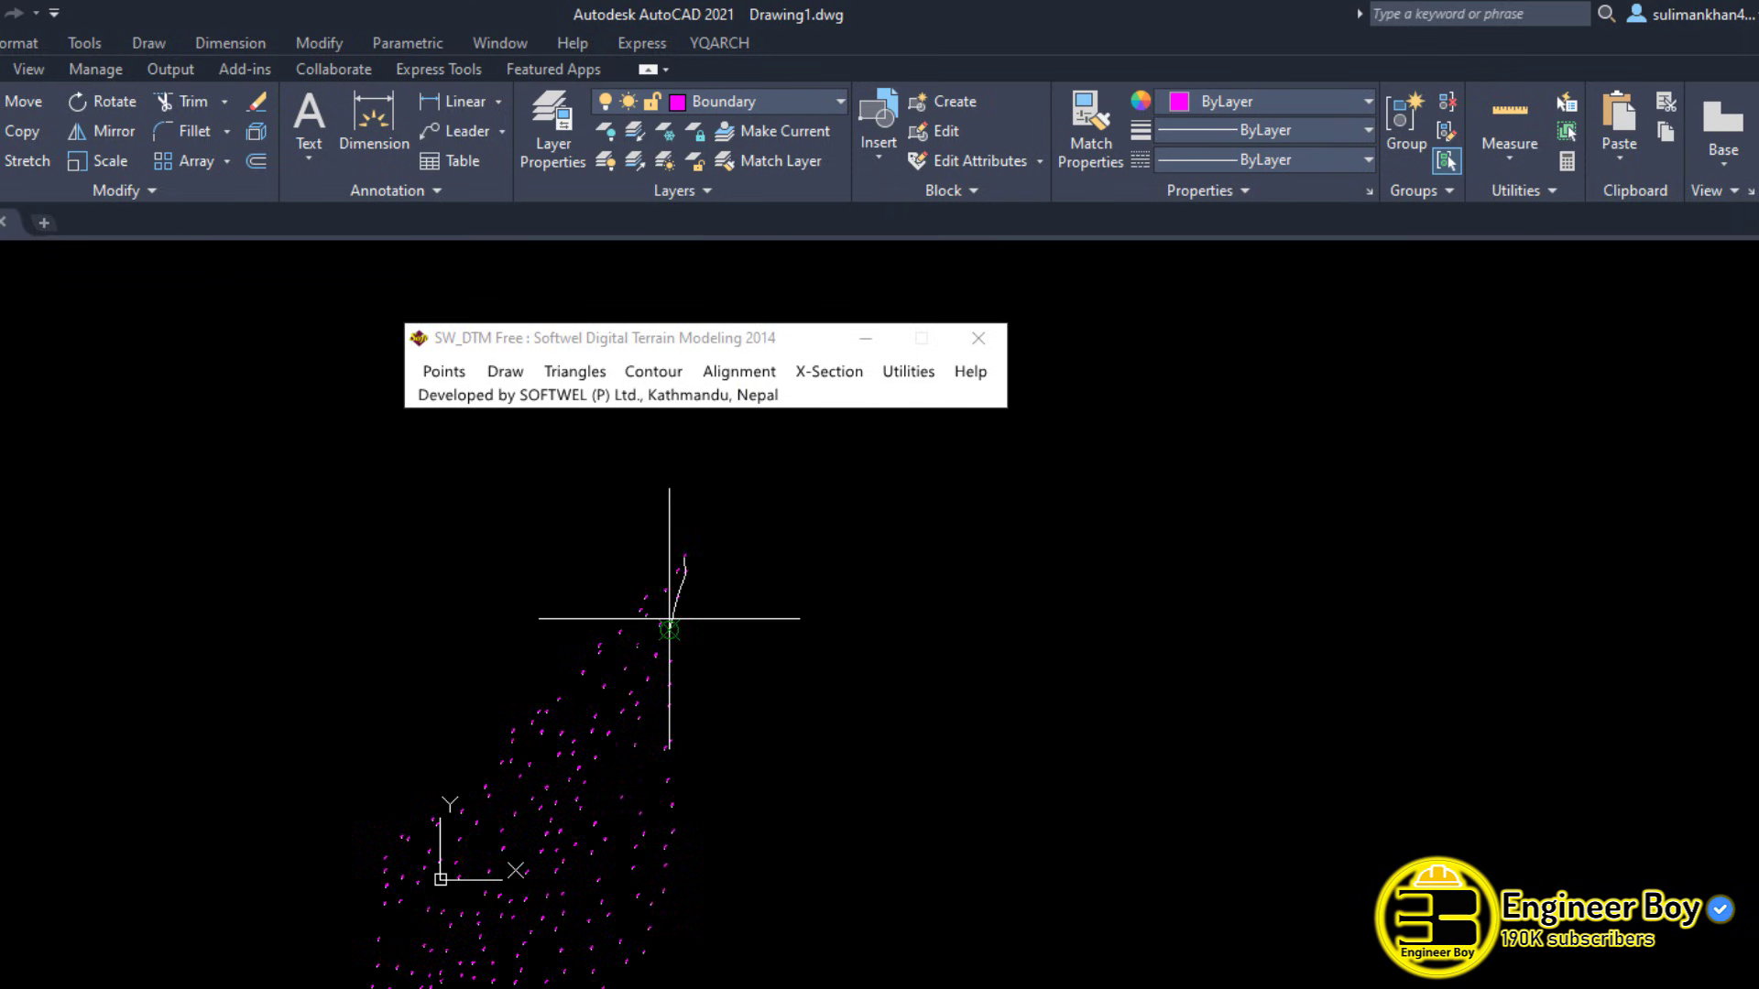
{"action": "scroll", "coordinate": [589, 726], "scroll_direction": "down", "scroll_amount": 3}
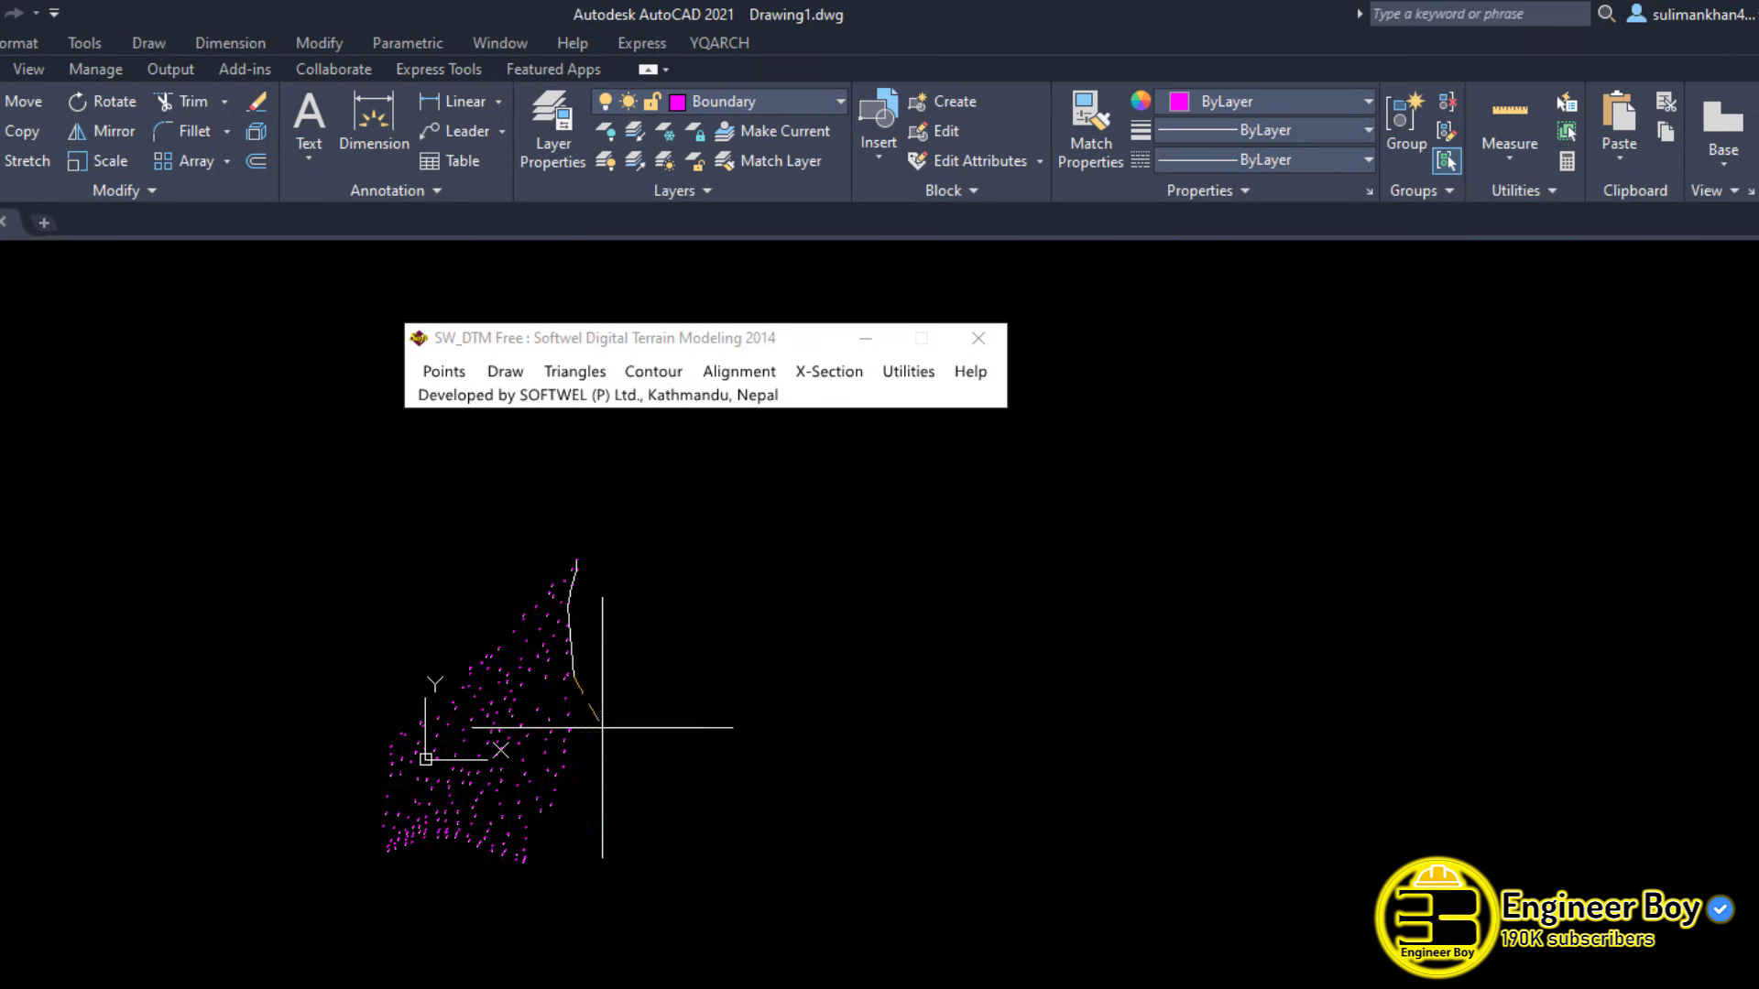
{"action": "scroll", "coordinate": [589, 766], "scroll_direction": "up", "scroll_amount": 4}
{"action": "left_click", "coordinate": [565, 793]}
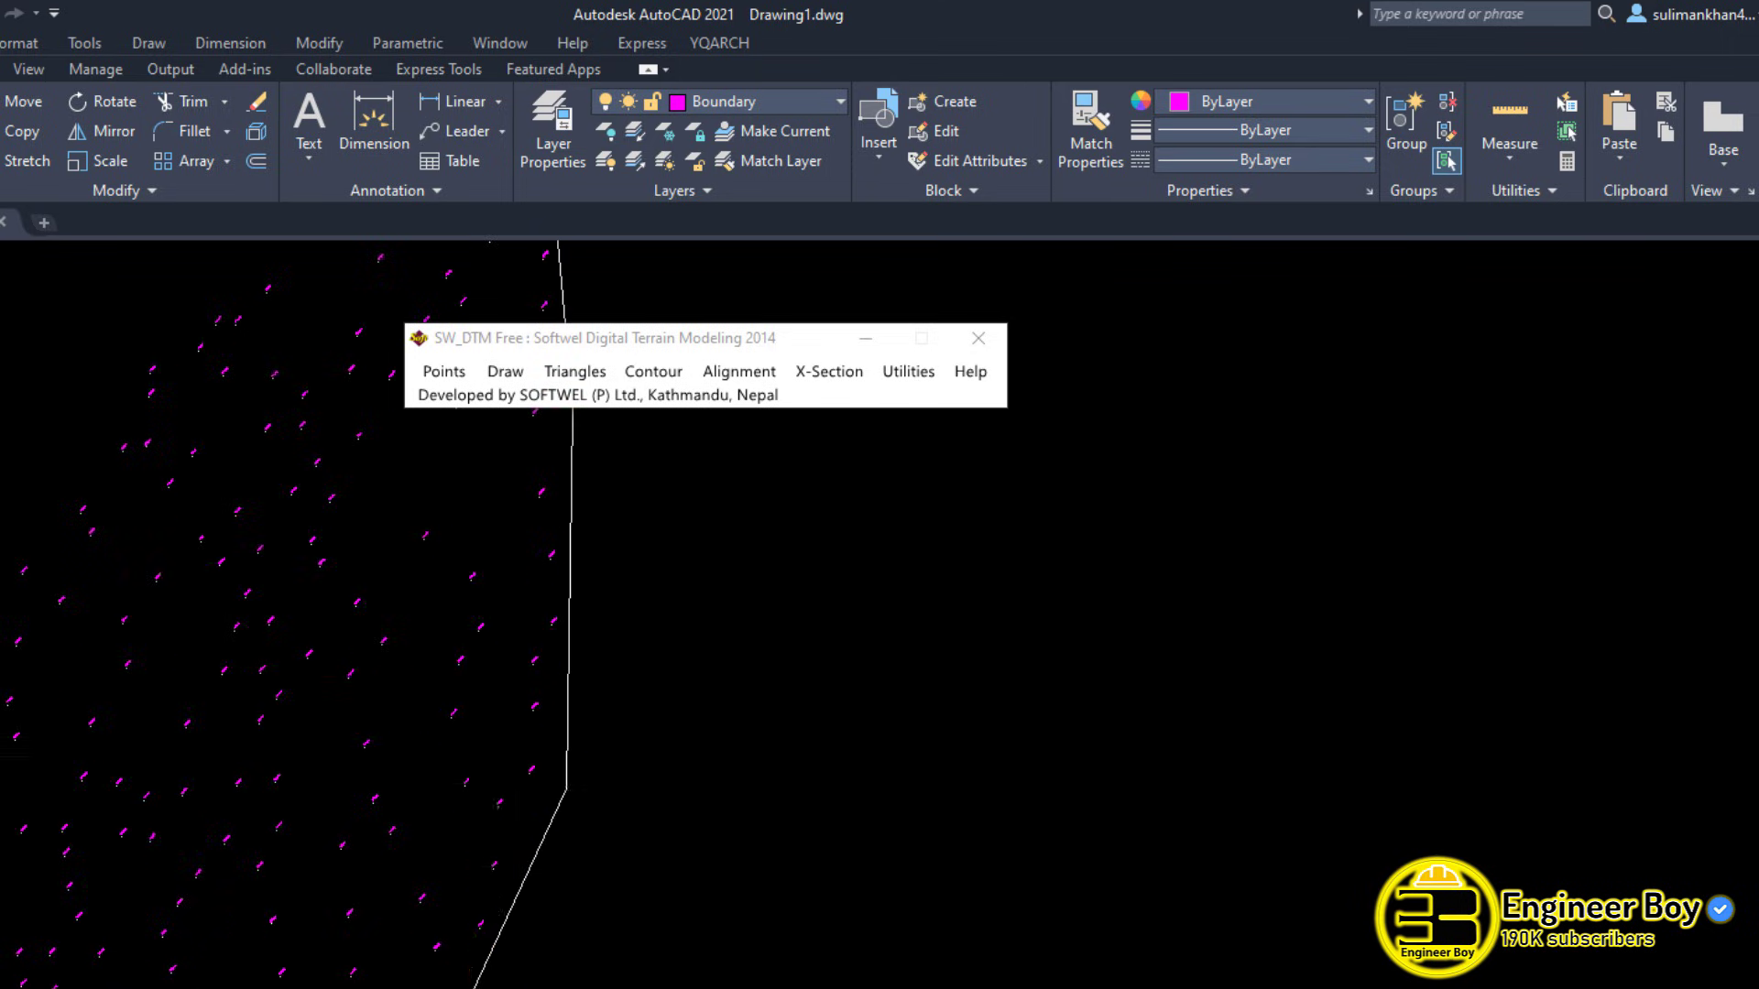
{"action": "scroll", "coordinate": [344, 770], "scroll_direction": "down", "scroll_amount": 3}
{"action": "scroll", "coordinate": [412, 884], "scroll_direction": "up", "scroll_amount": 4}
{"action": "left_click", "coordinate": [407, 891]}
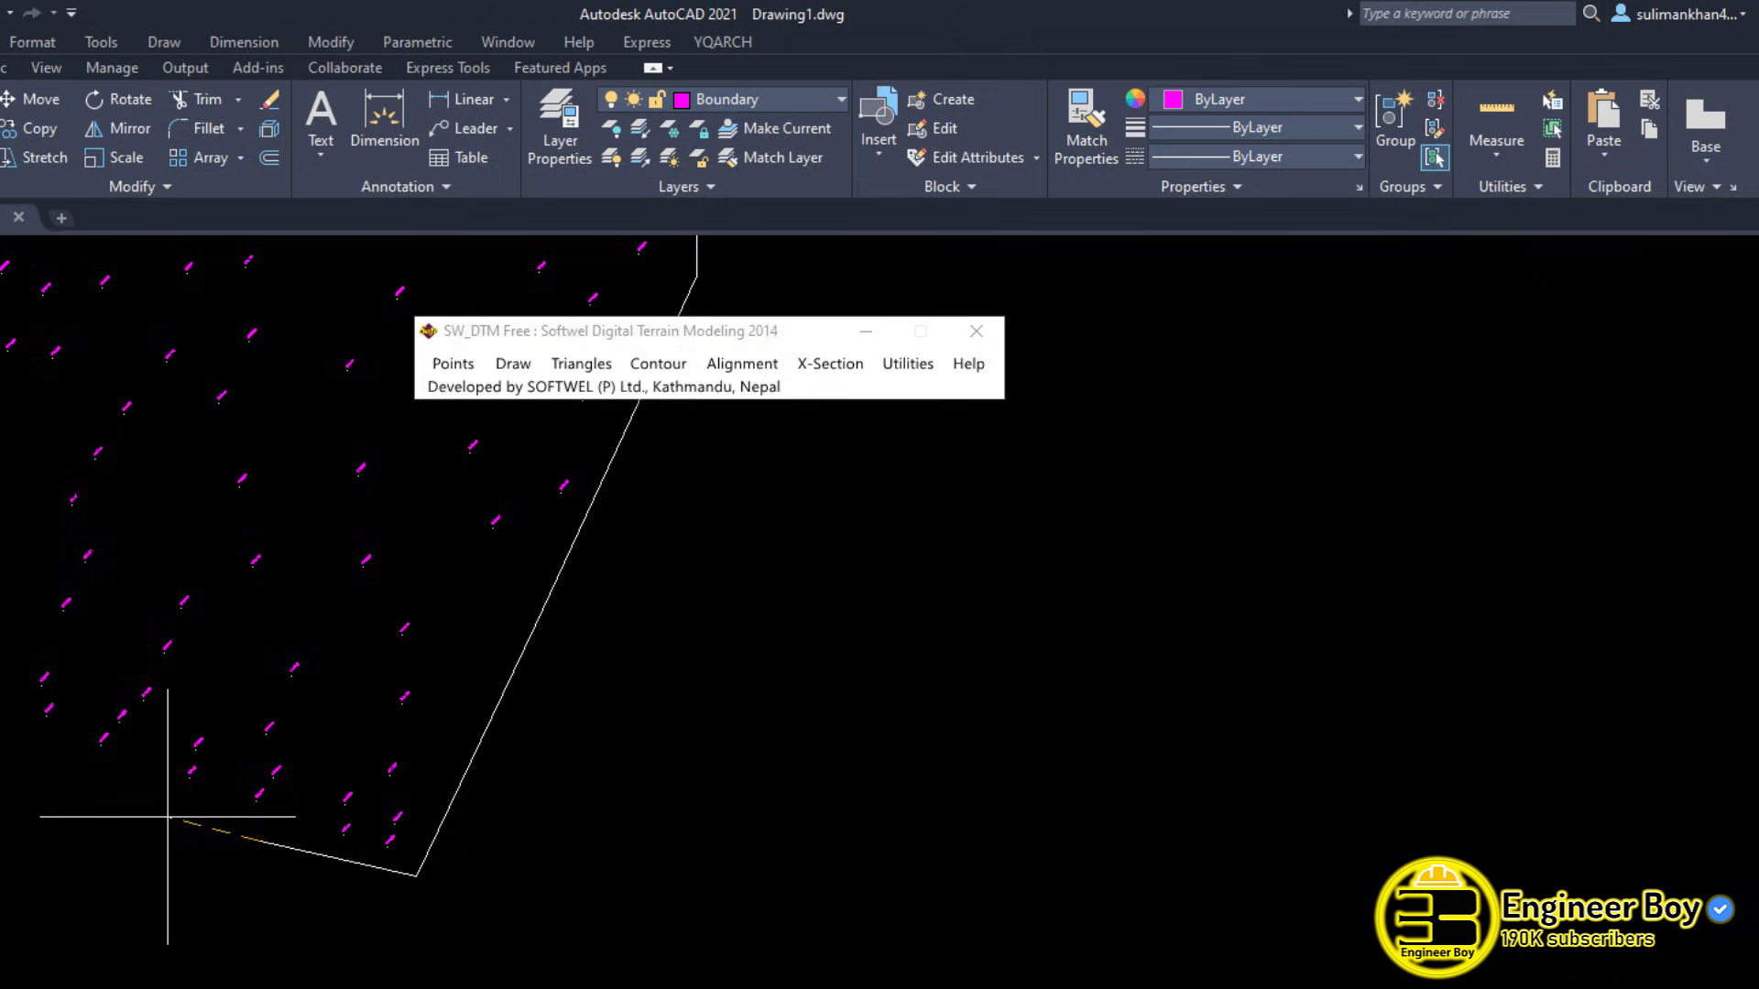
{"action": "scroll", "coordinate": [411, 598], "scroll_direction": "down", "scroll_amount": 3}
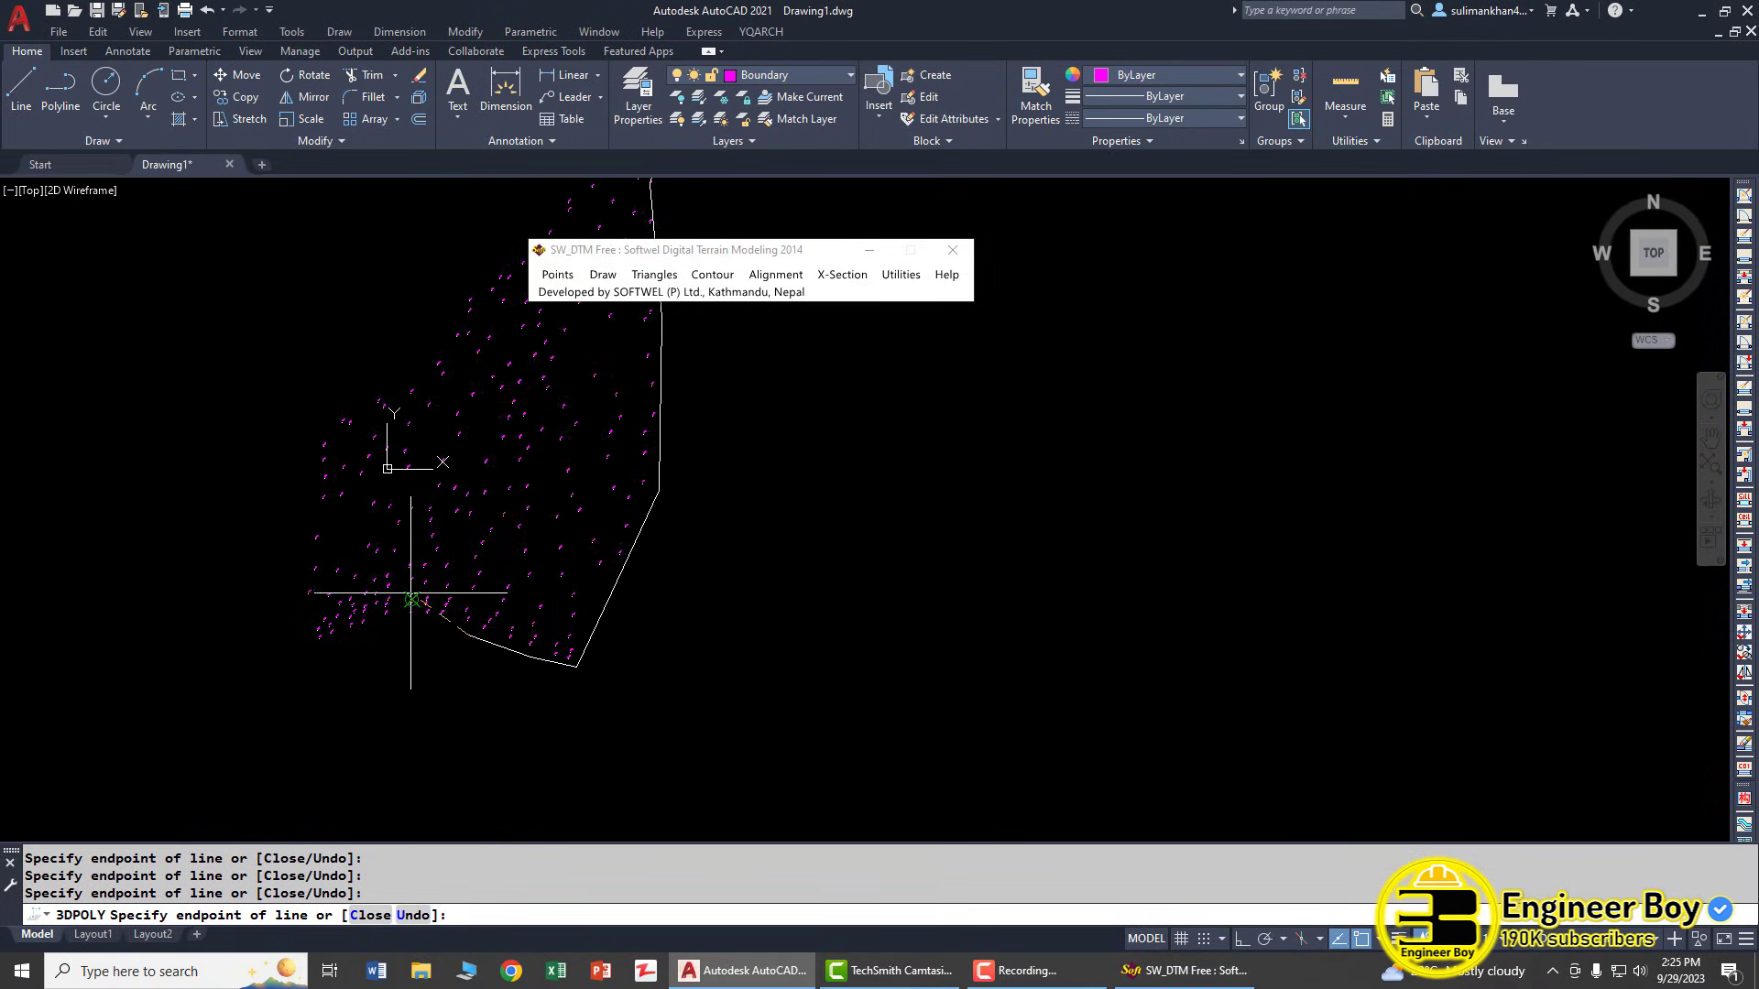
{"action": "scroll", "coordinate": [411, 597], "scroll_direction": "up", "scroll_amount": 4}
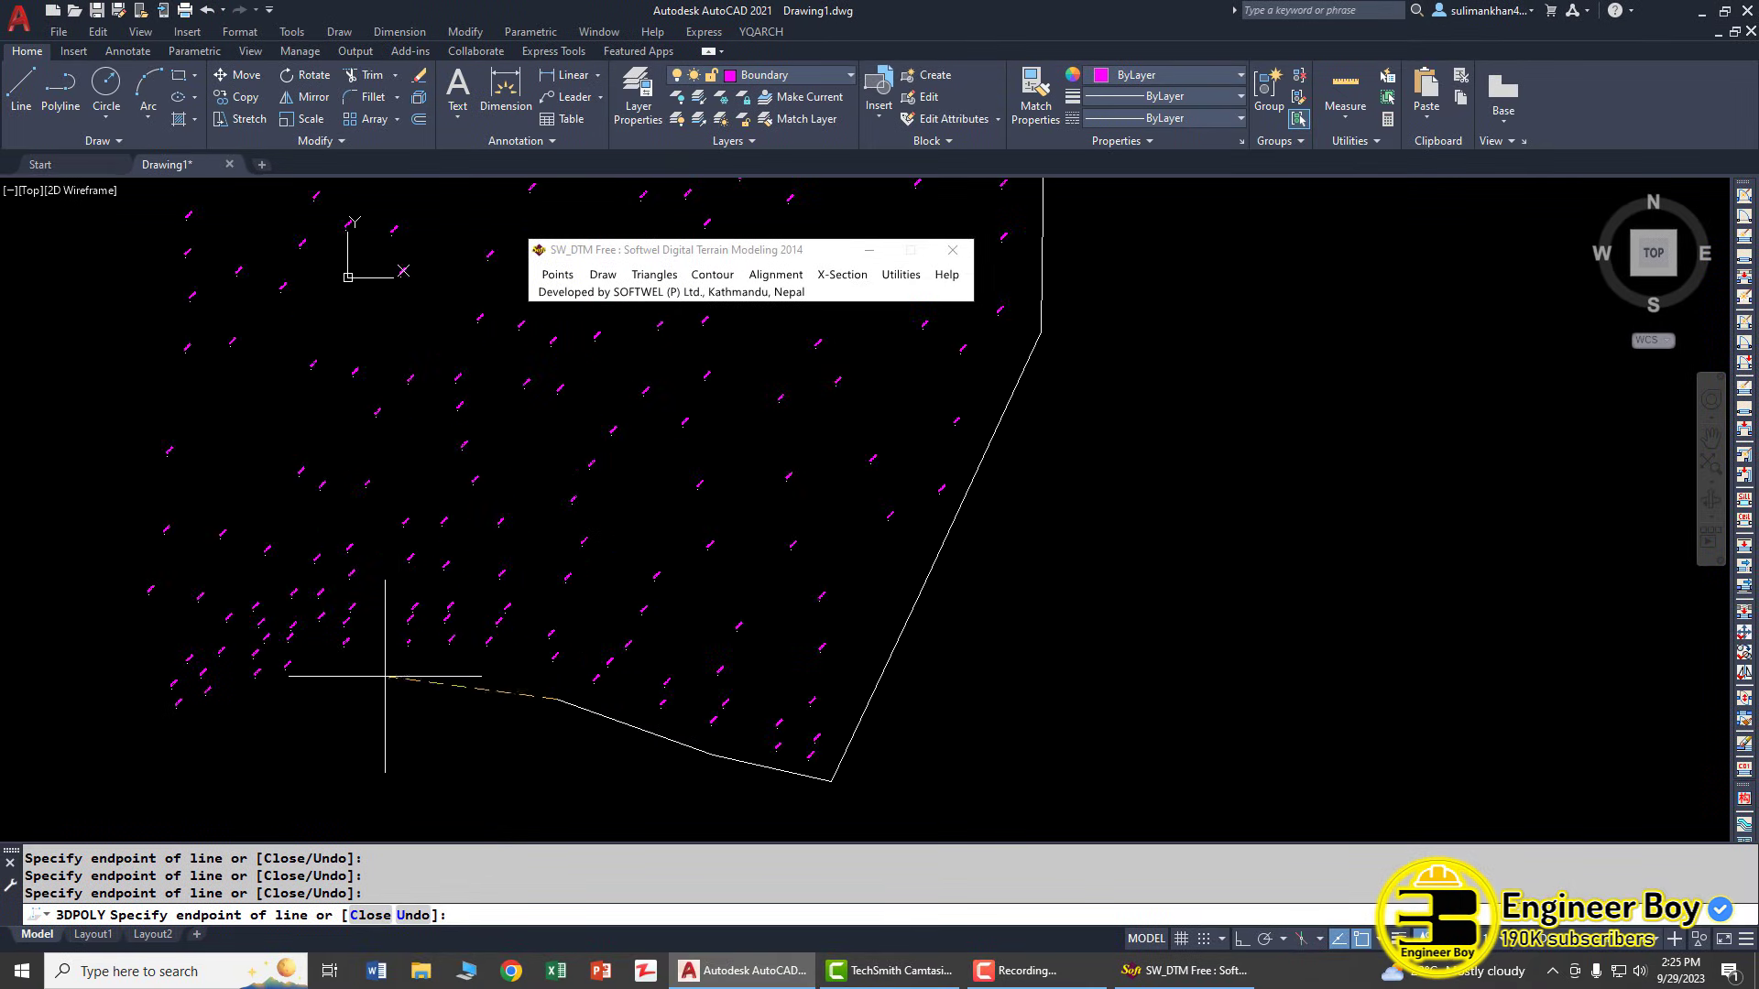
- Continue the boundary up the left side and across the top, then close it
{"action": "left_click", "coordinate": [261, 688]}
{"action": "left_click", "coordinate": [166, 719]}
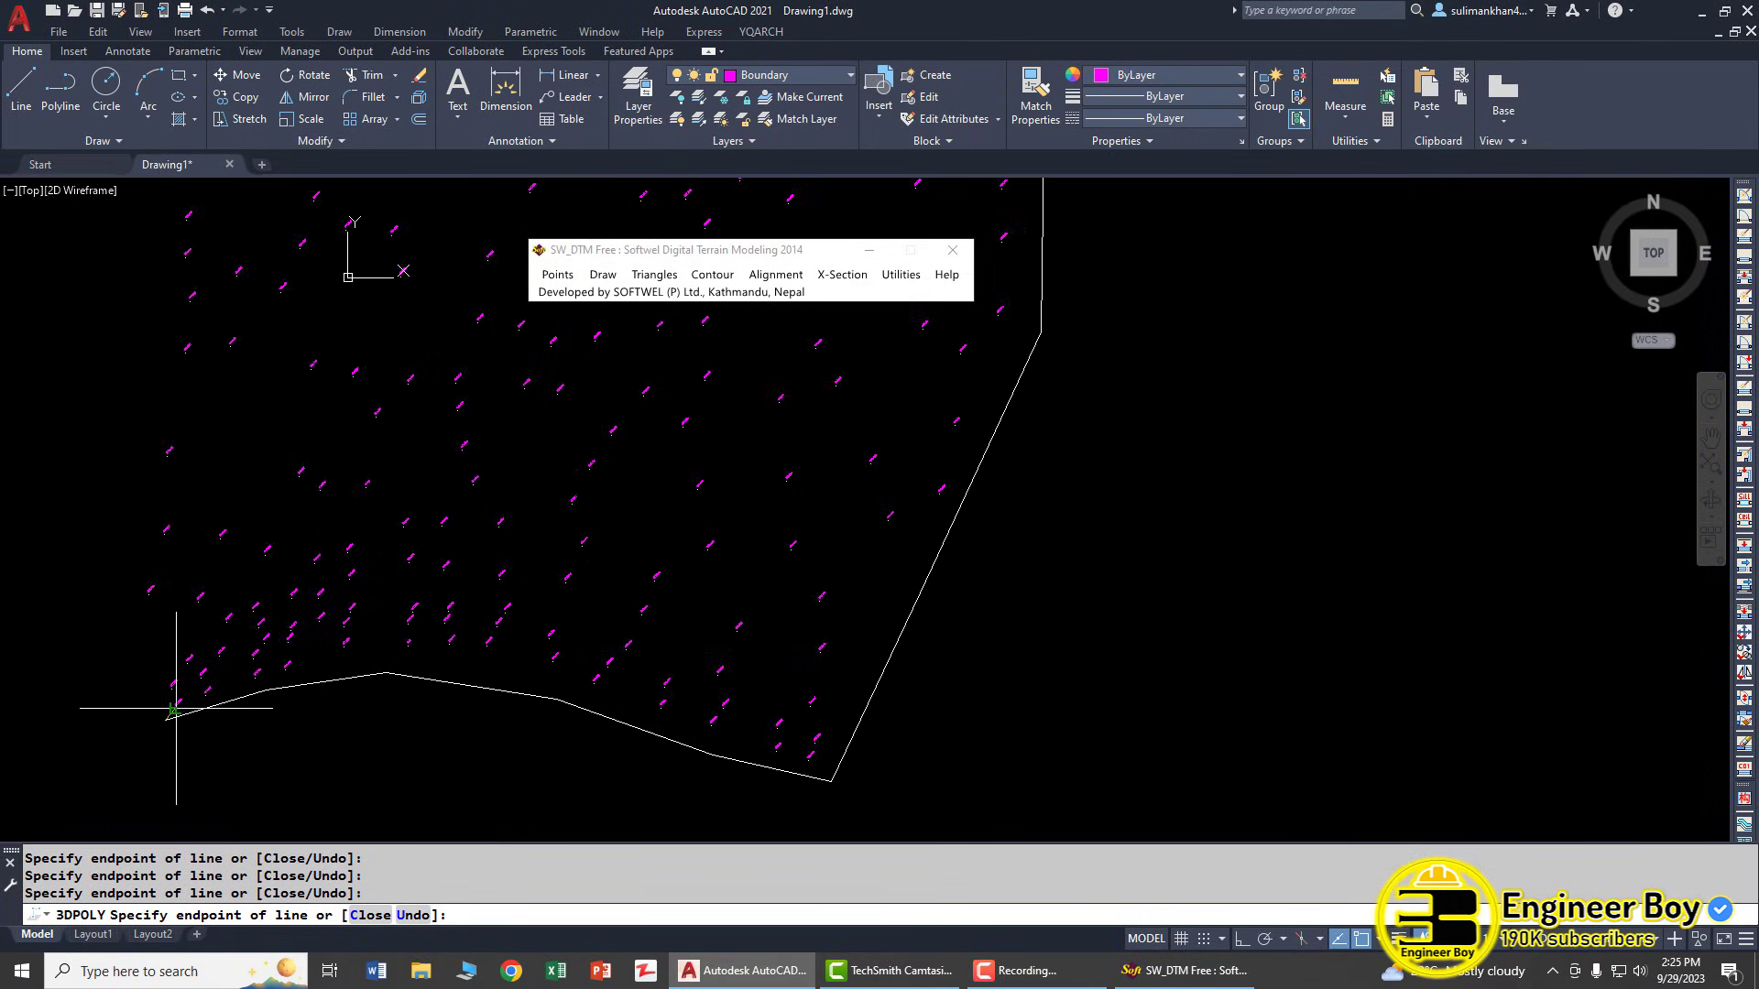
{"action": "left_click", "coordinate": [133, 619]}
{"action": "scroll", "coordinate": [143, 417], "scroll_direction": "down", "scroll_amount": 3}
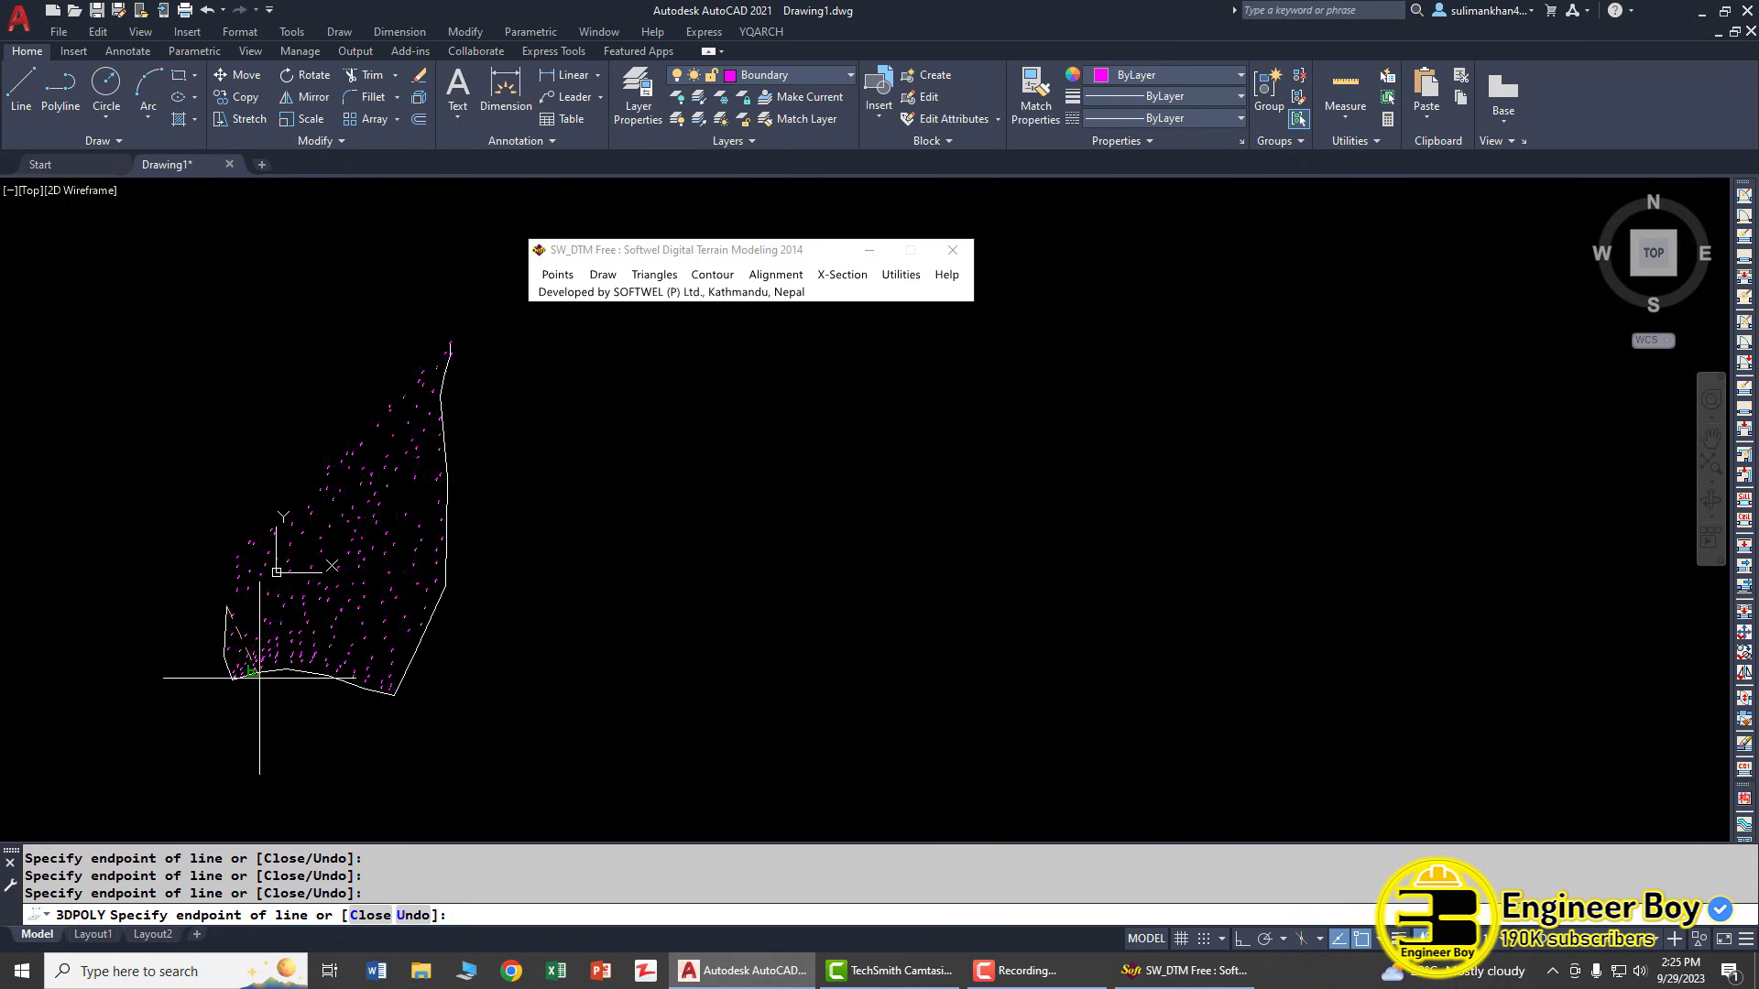
{"action": "scroll", "coordinate": [234, 472], "scroll_direction": "up", "scroll_amount": 5}
{"action": "left_click", "coordinate": [218, 668]}
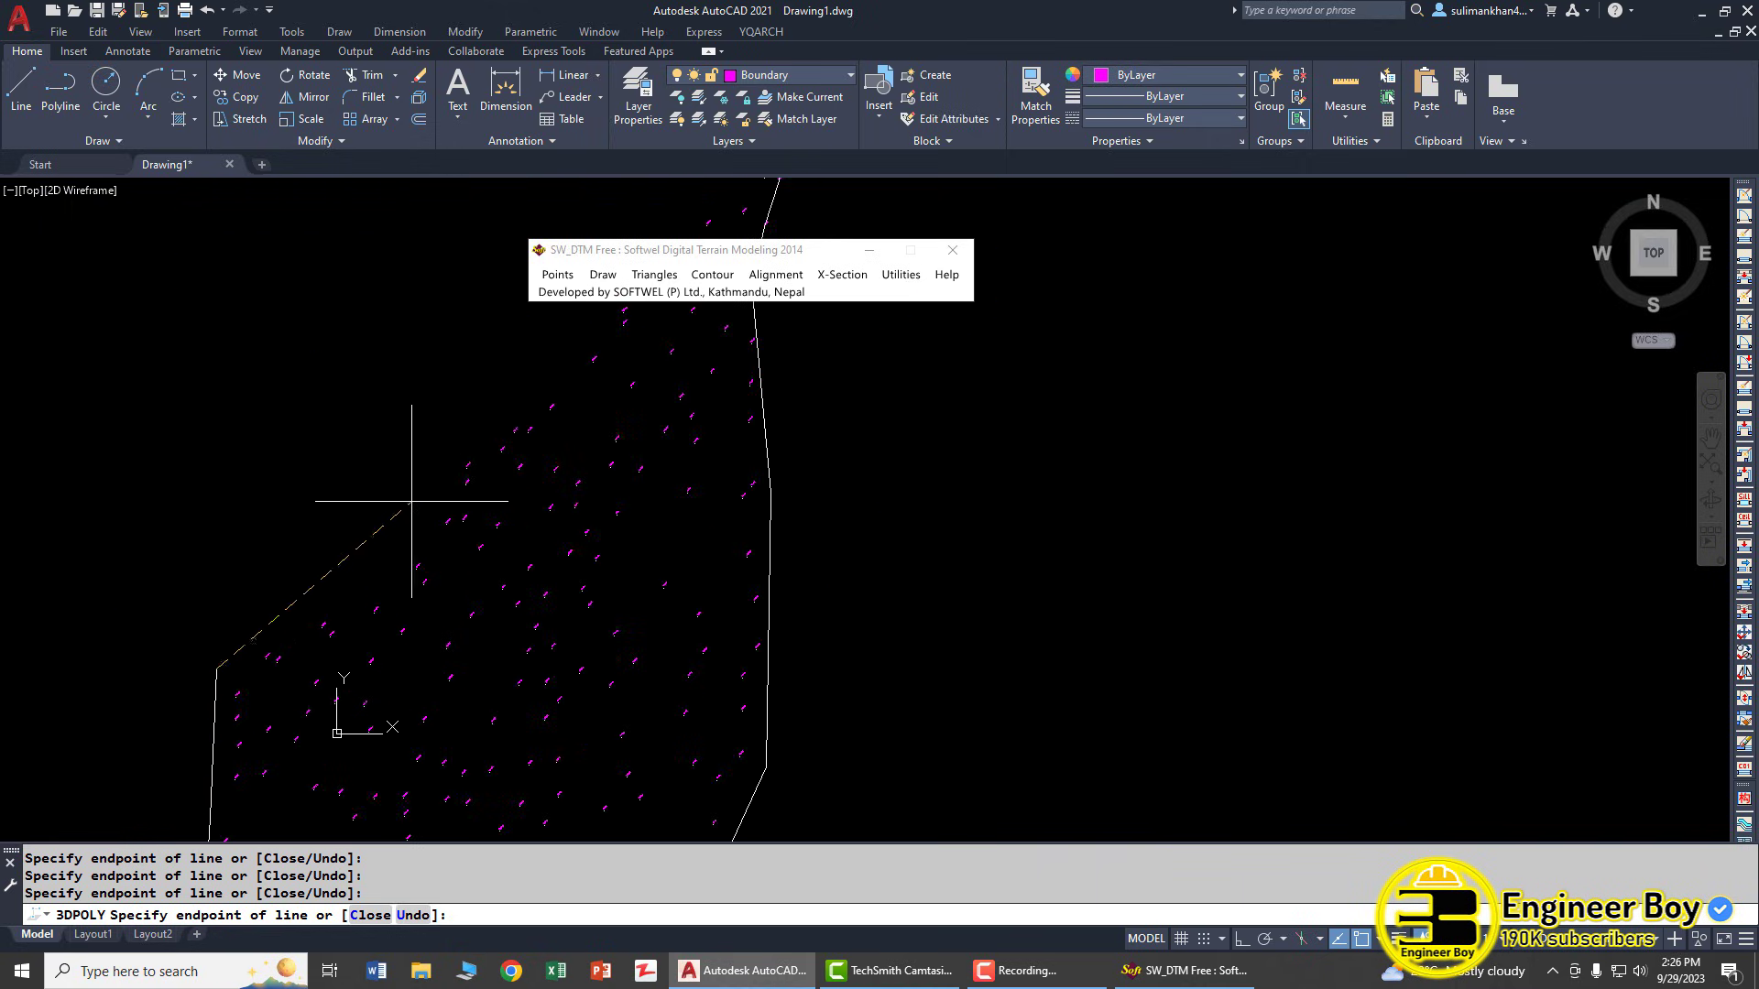
{"action": "scroll", "coordinate": [470, 628], "scroll_direction": "up", "scroll_amount": 3}
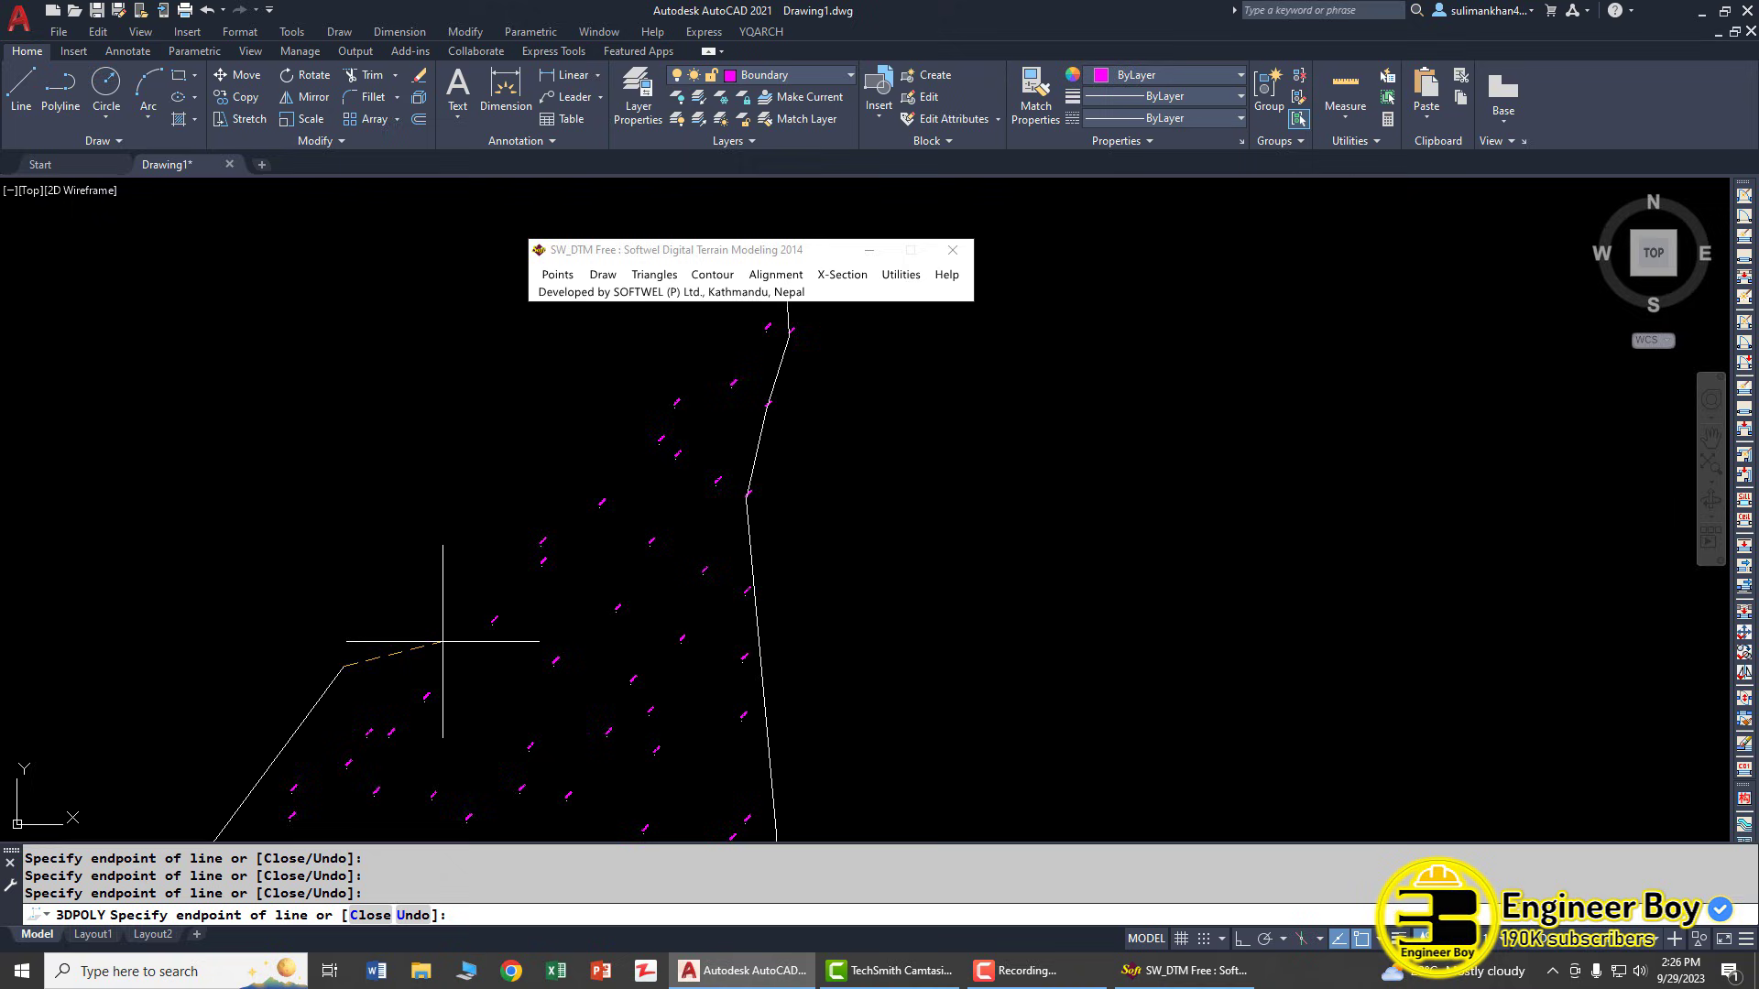
{"action": "scroll", "coordinate": [443, 640], "scroll_direction": "up", "scroll_amount": 2}
{"action": "scroll", "coordinate": [424, 711], "scroll_direction": "up", "scroll_amount": 4}
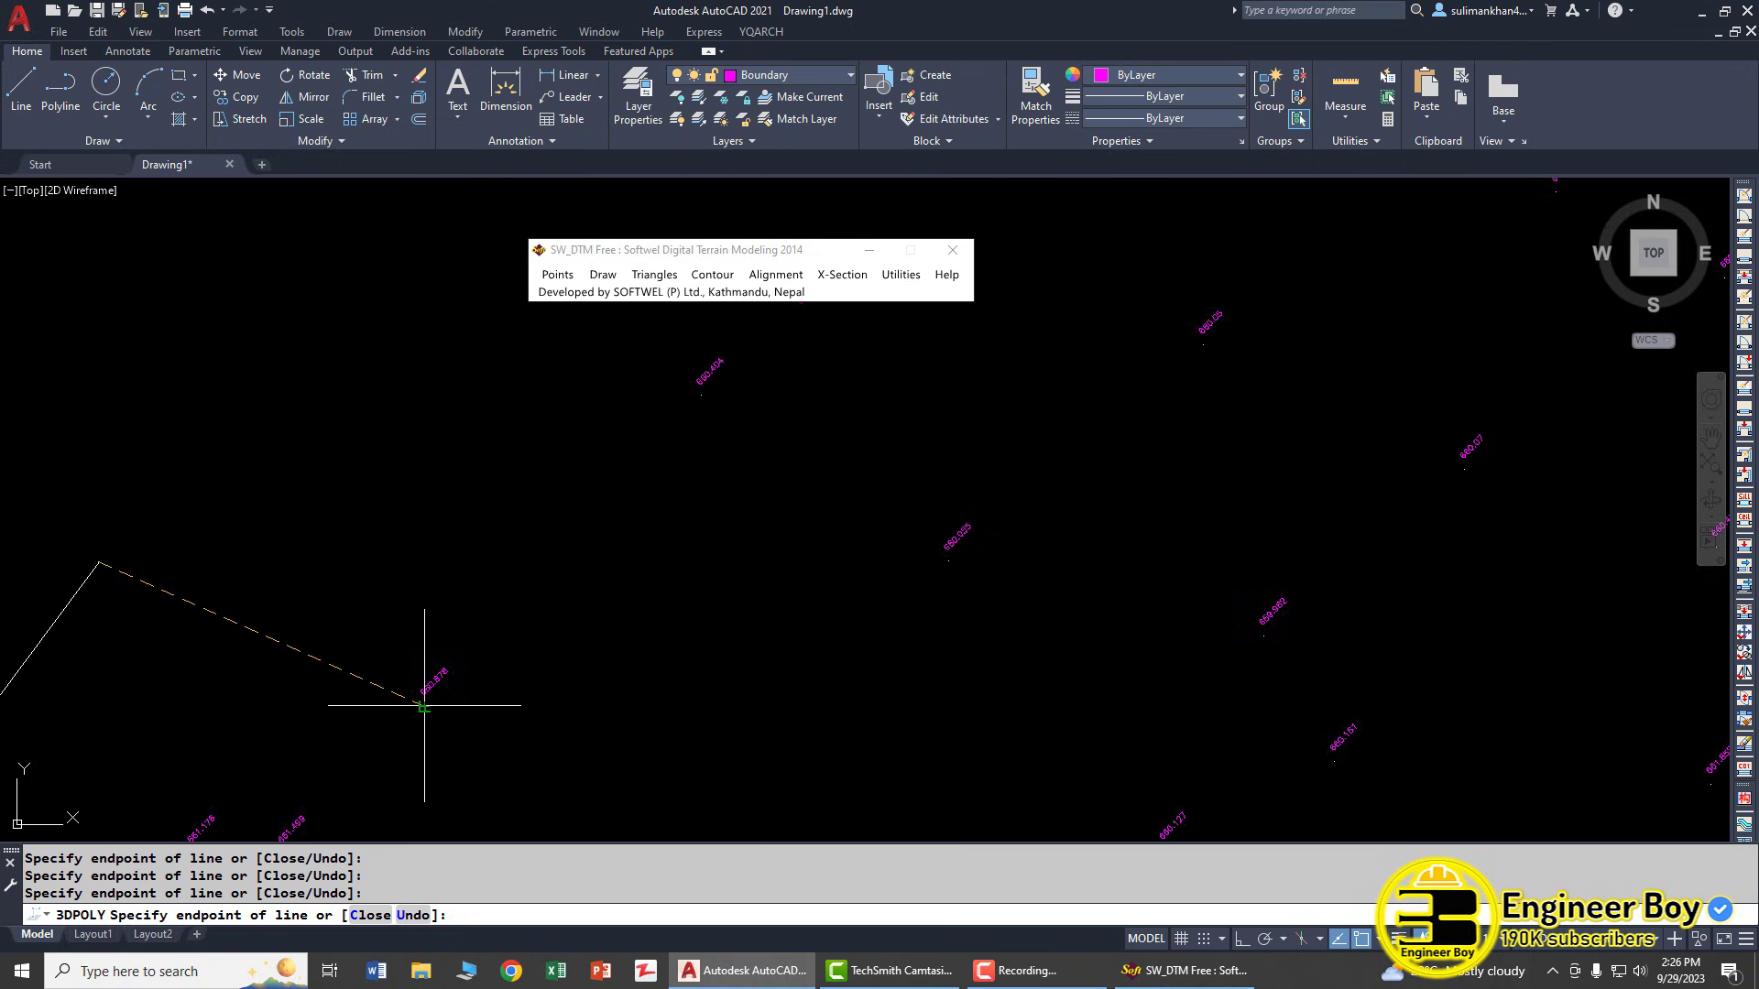
{"action": "left_click", "coordinate": [424, 705]}
{"action": "left_click", "coordinate": [714, 373]}
{"action": "scroll", "coordinate": [612, 536], "scroll_direction": "down", "scroll_amount": 4}
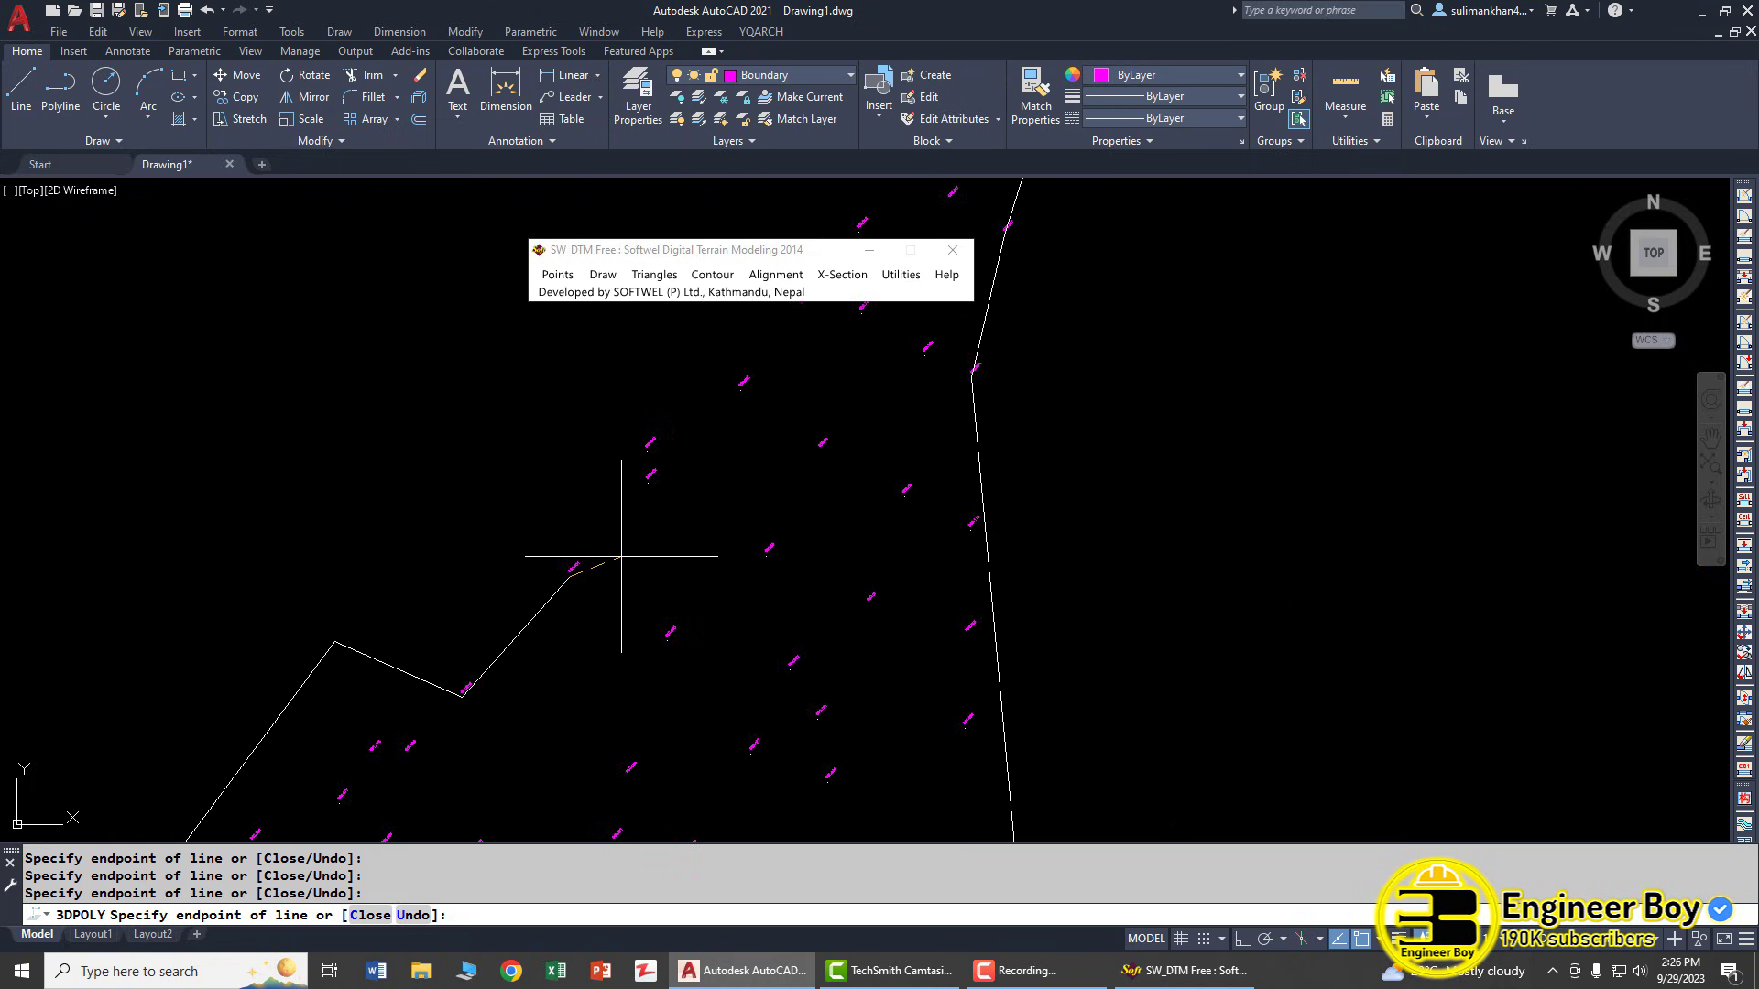
{"action": "scroll", "coordinate": [621, 556], "scroll_direction": "up", "scroll_amount": 2}
{"action": "scroll", "coordinate": [749, 423], "scroll_direction": "up", "scroll_amount": 3}
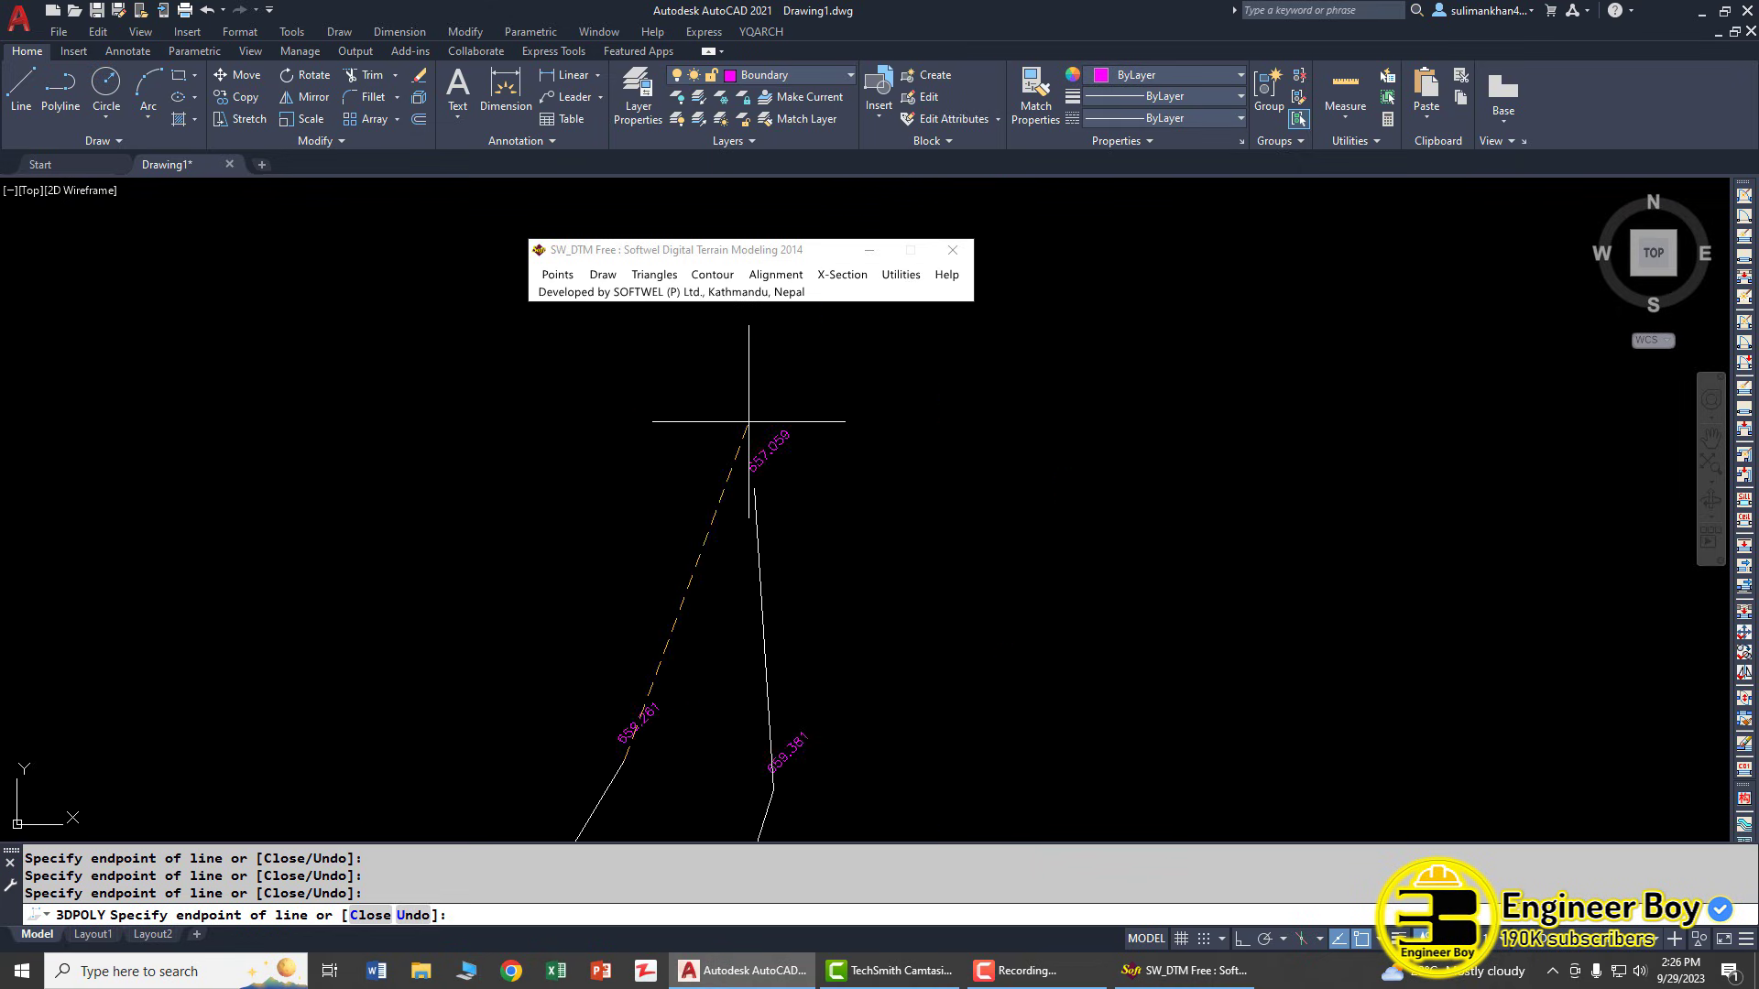
{"action": "right_click", "coordinate": [748, 422]}
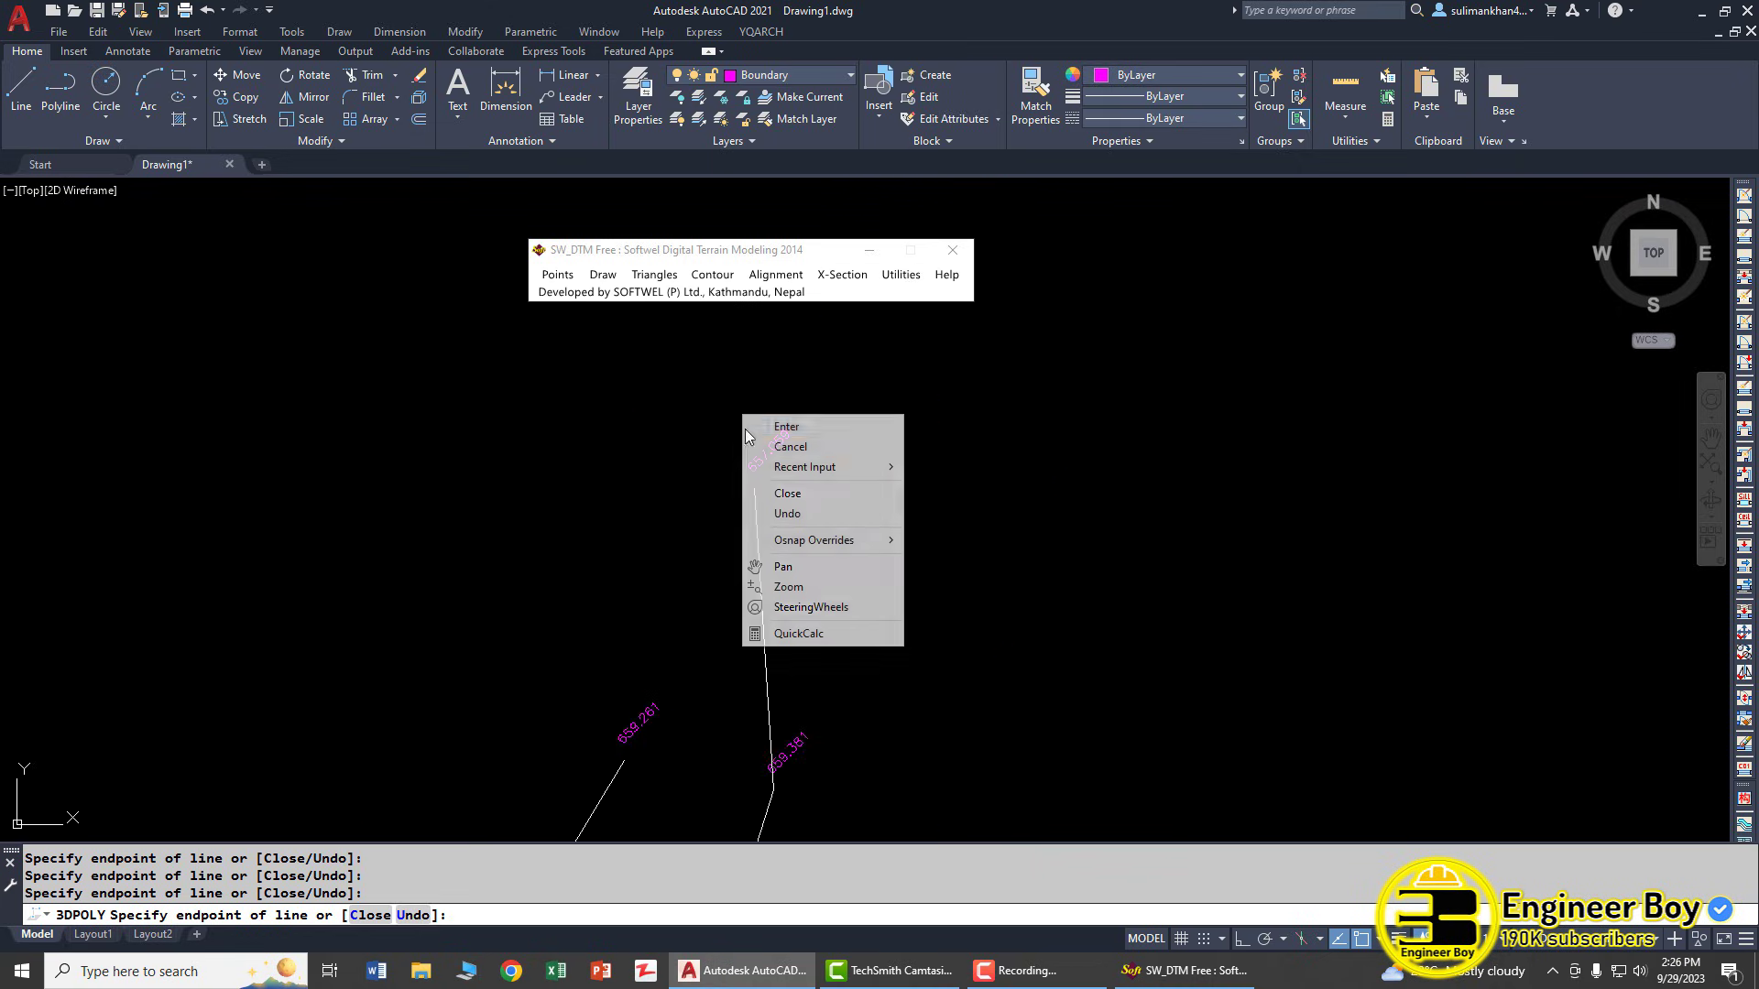
{"action": "left_click", "coordinate": [796, 499]}
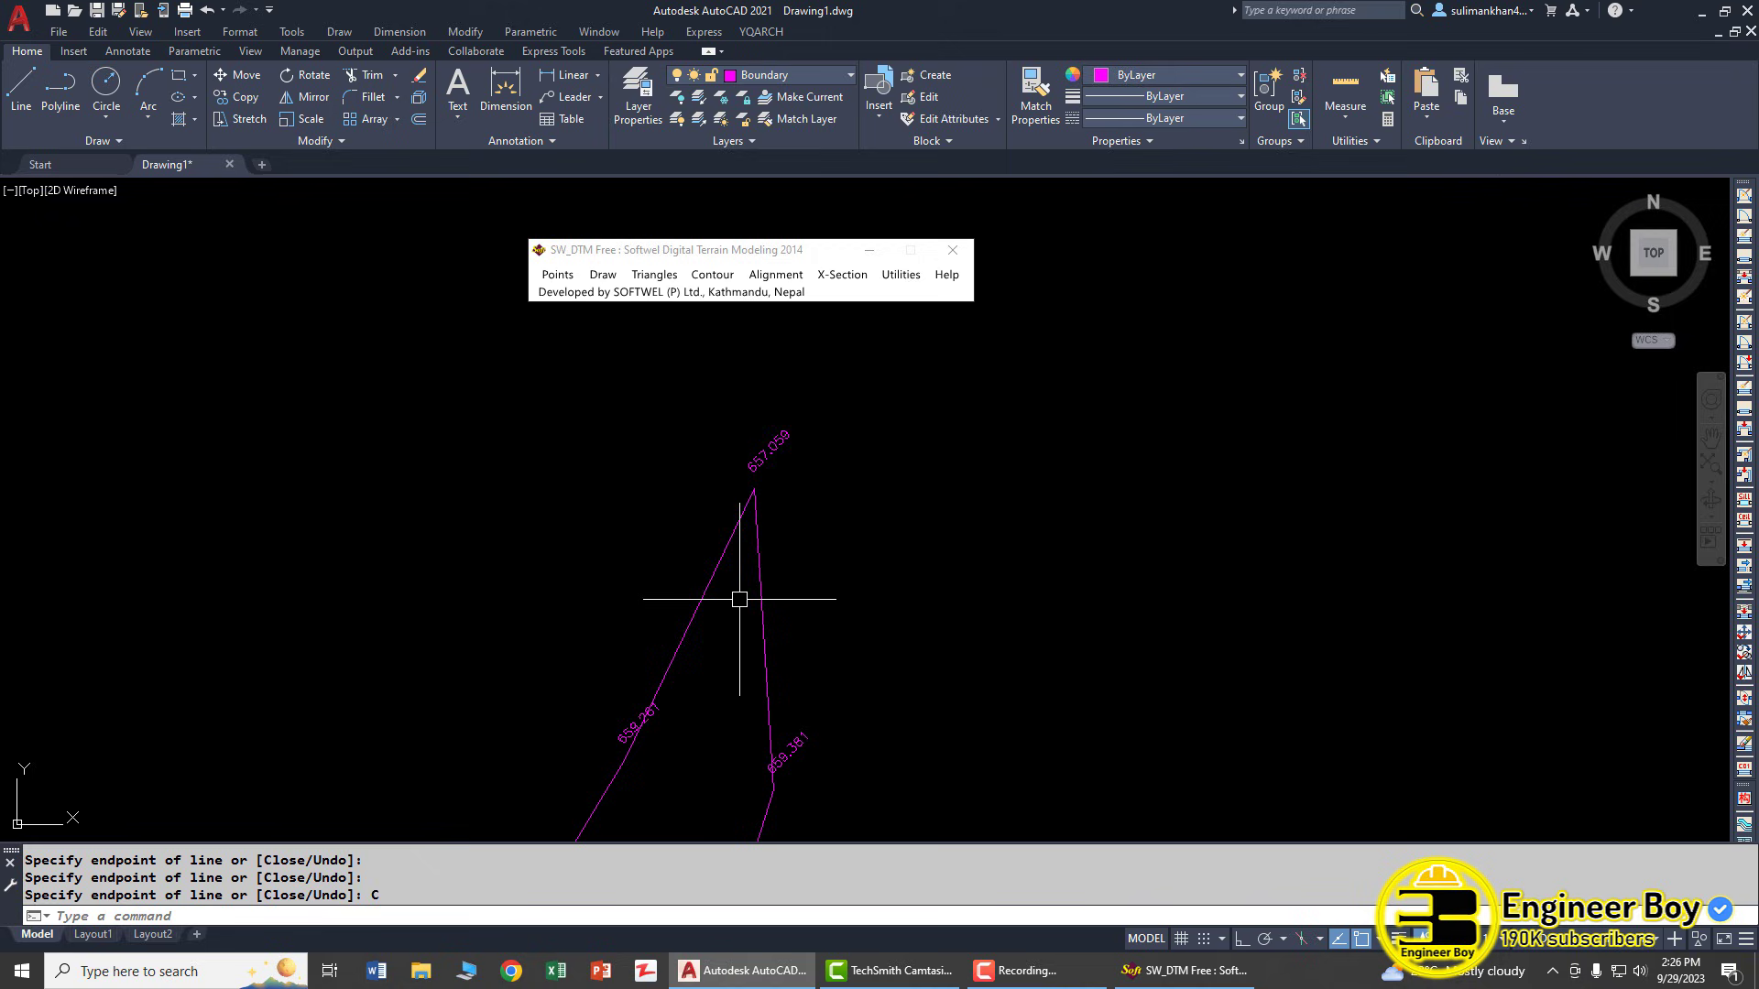
{"action": "scroll", "coordinate": [741, 522], "scroll_direction": "down", "scroll_amount": 2}
{"action": "scroll", "coordinate": [684, 603], "scroll_direction": "down", "scroll_amount": 3}
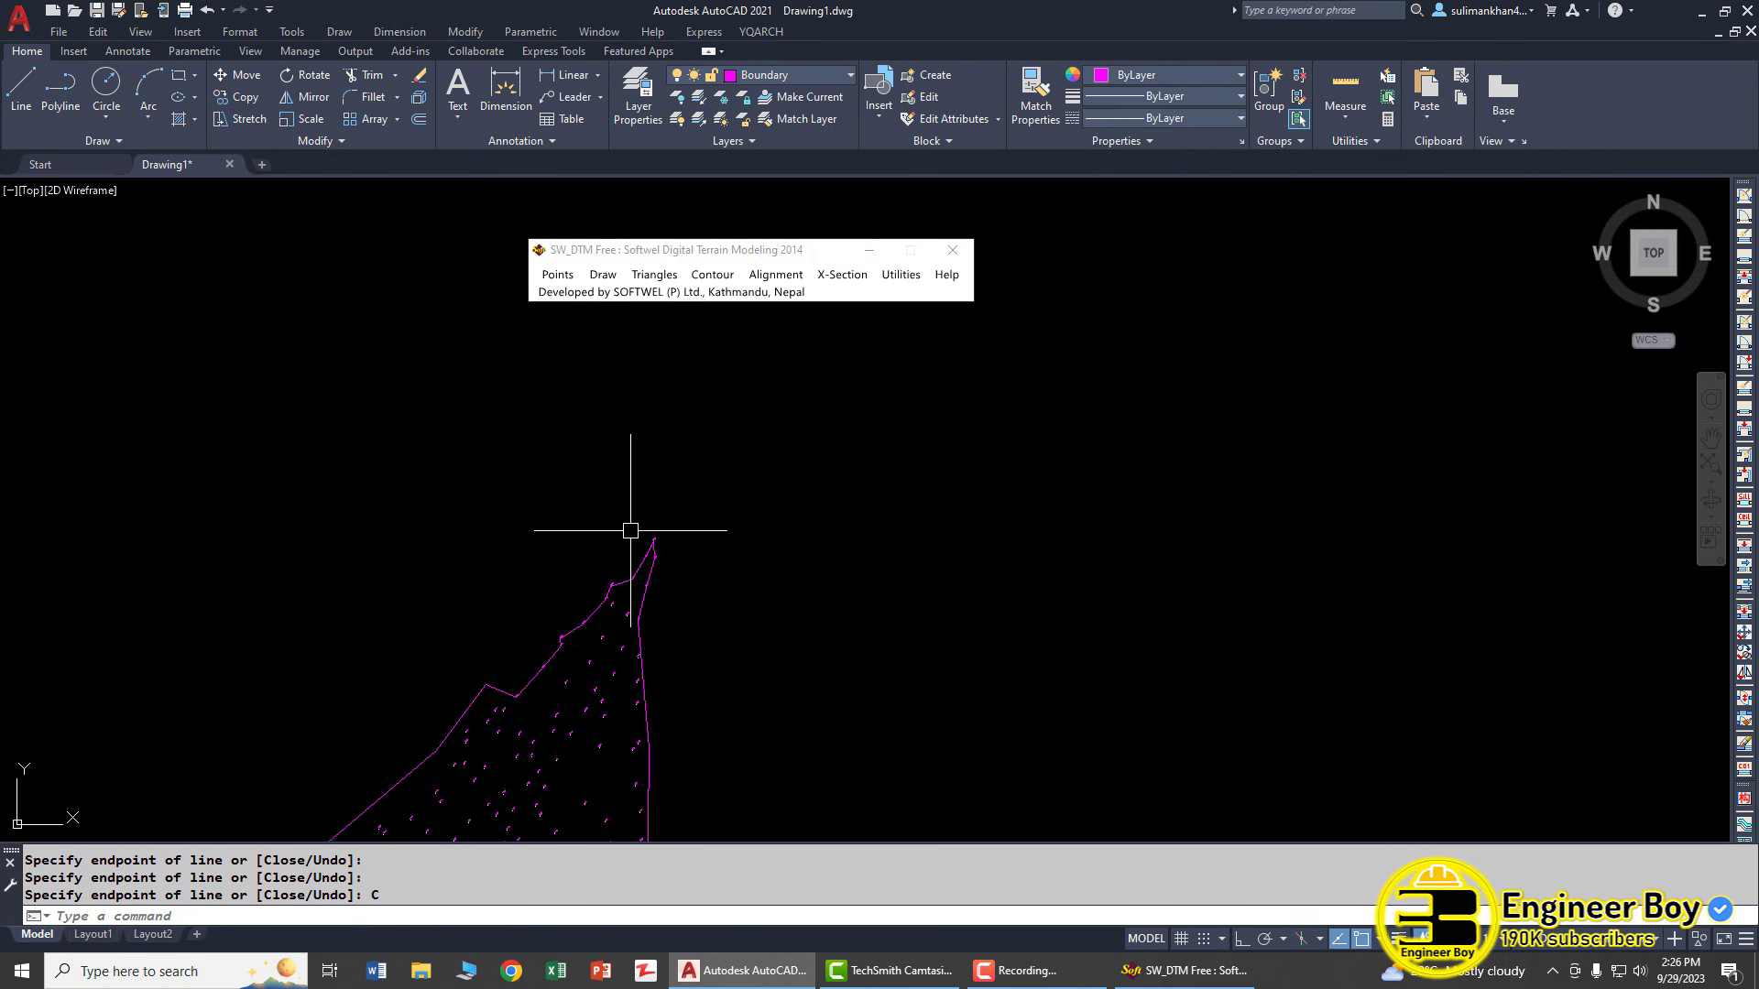
{"action": "scroll", "coordinate": [590, 530], "scroll_direction": "up", "scroll_amount": 2}
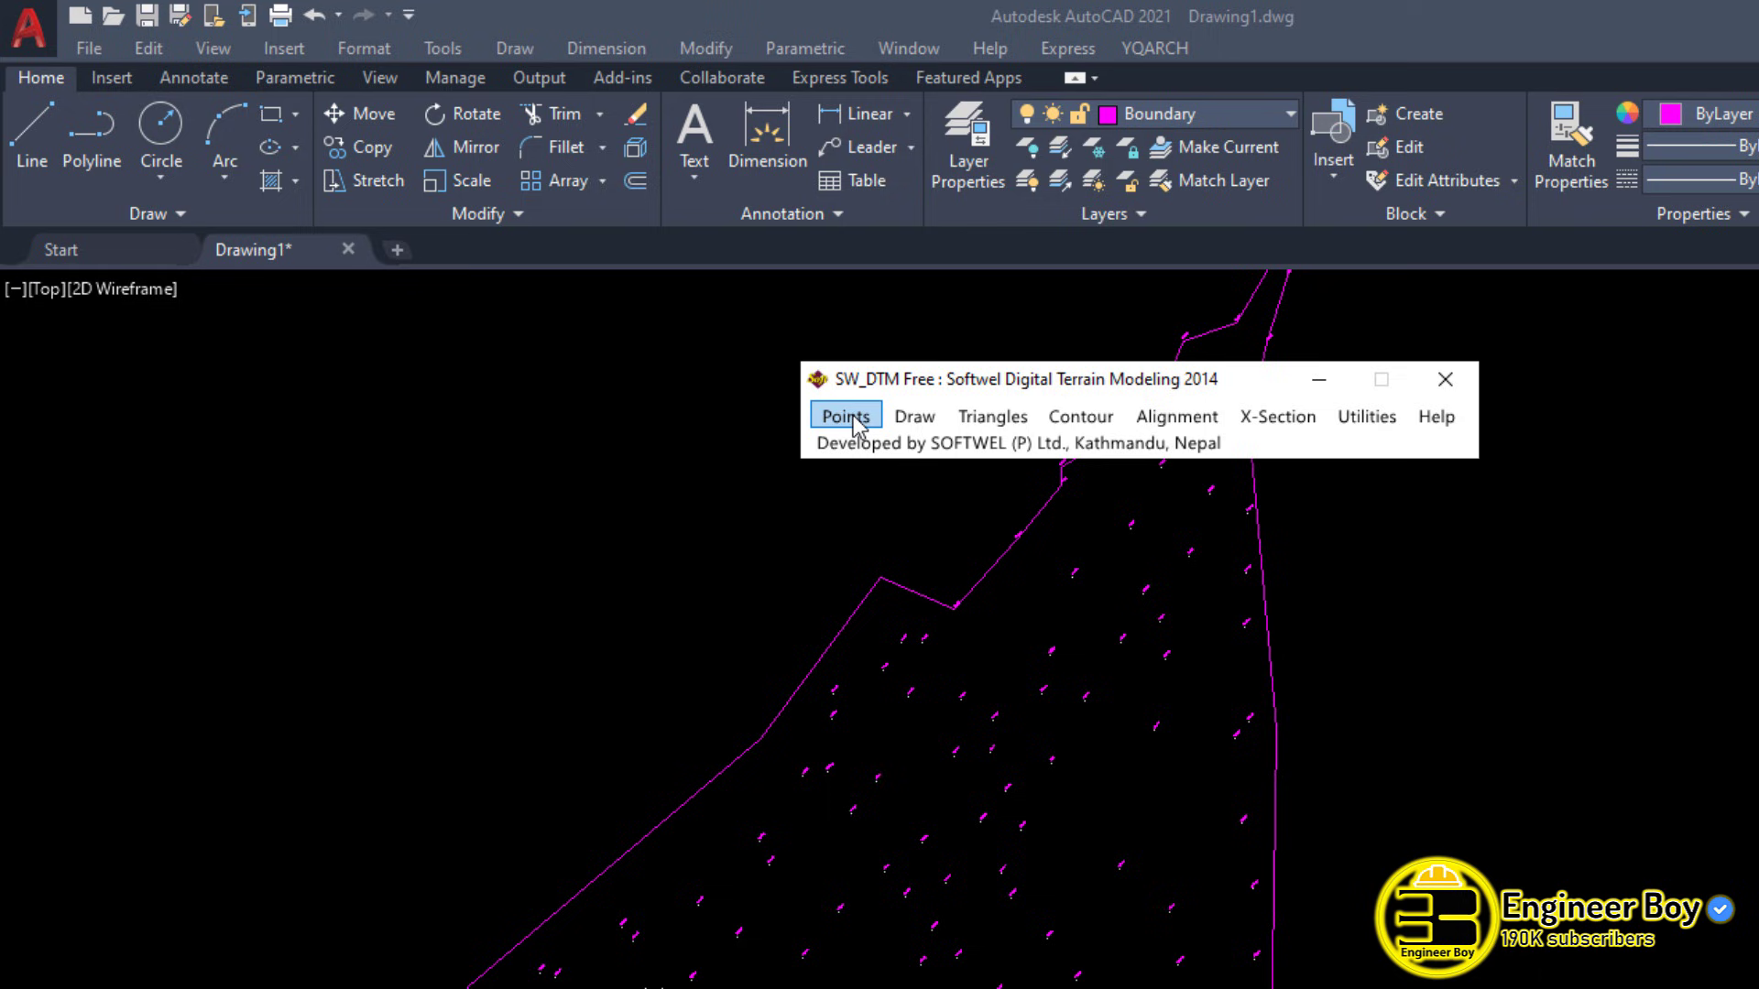
- Run SW_DTM Process Points on All Points and Features, processing the 211 survey points
{"action": "left_click", "coordinate": [854, 426]}
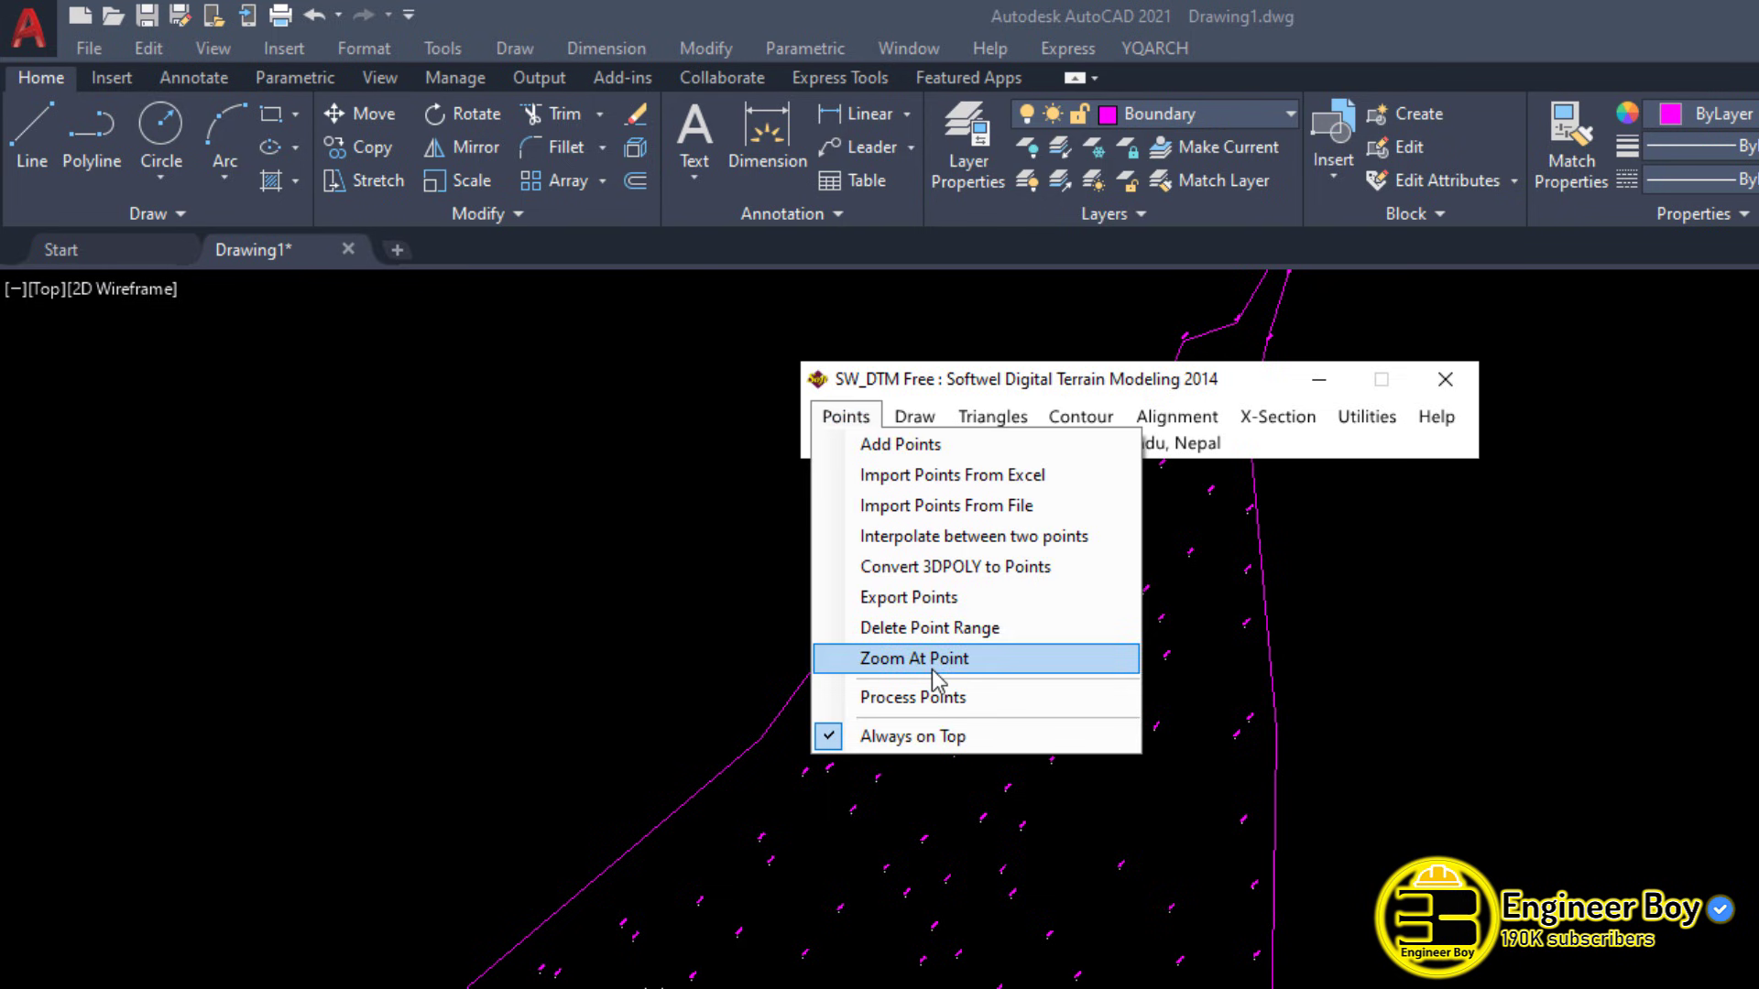
{"action": "left_click", "coordinate": [930, 698]}
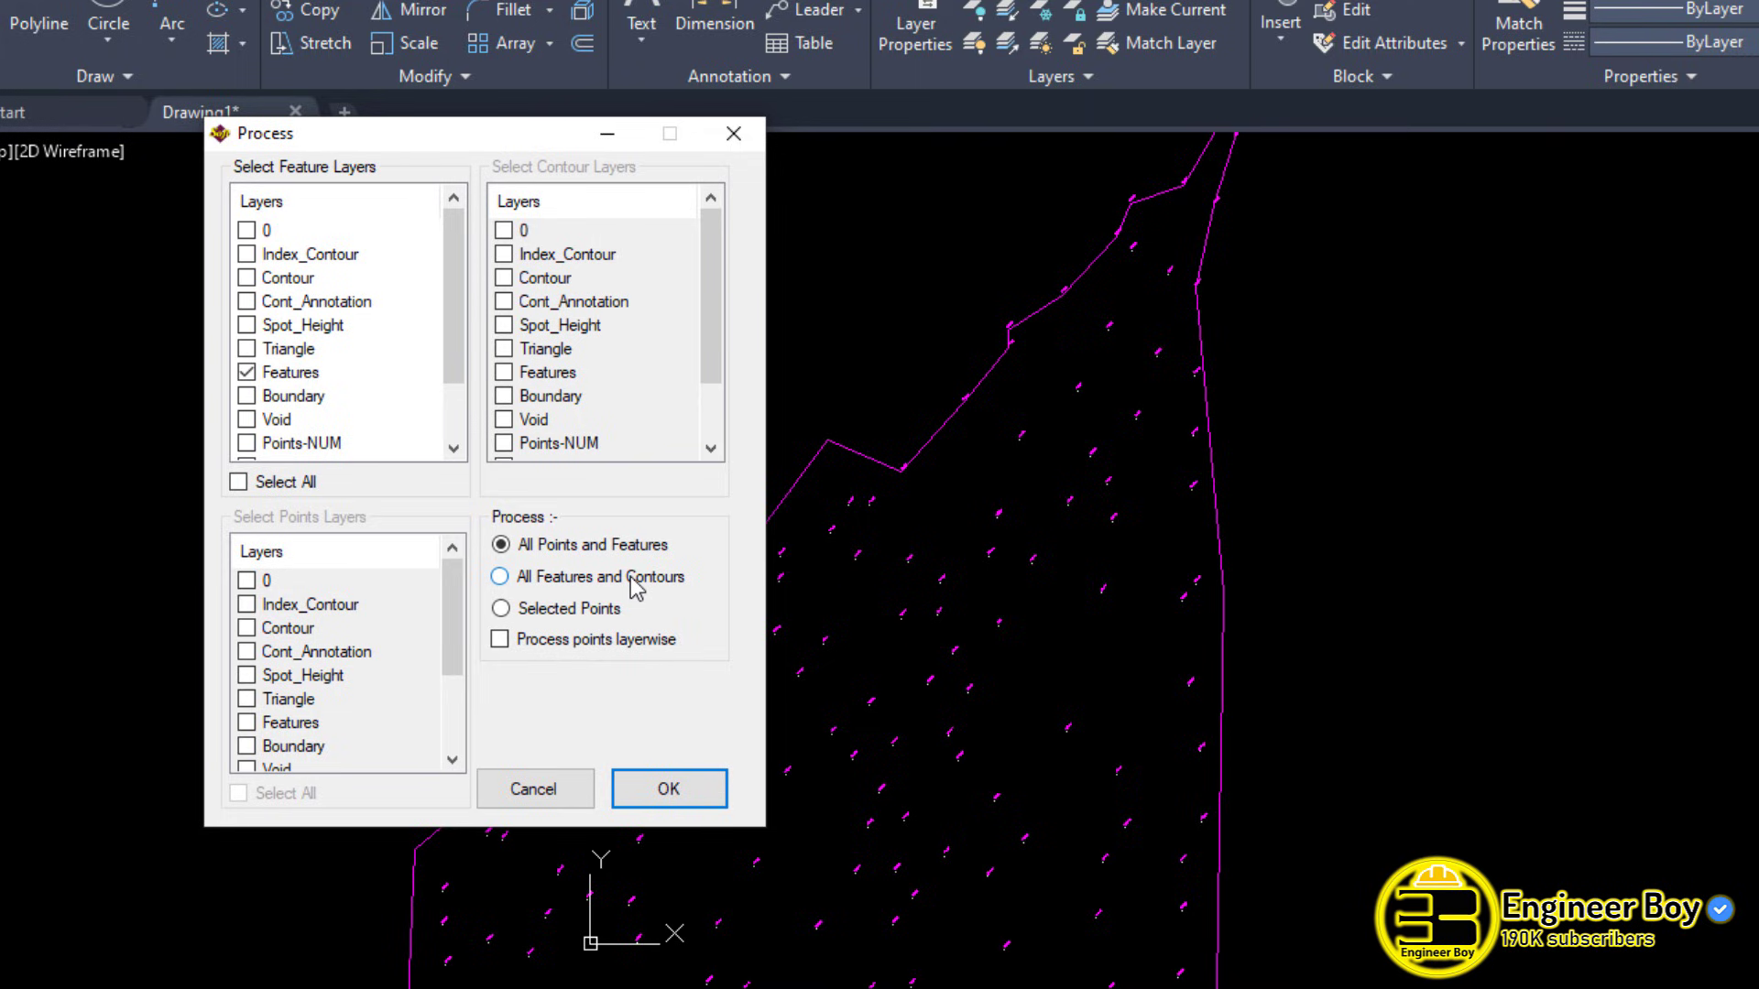
{"action": "left_click", "coordinate": [503, 582]}
{"action": "left_click", "coordinate": [502, 608]}
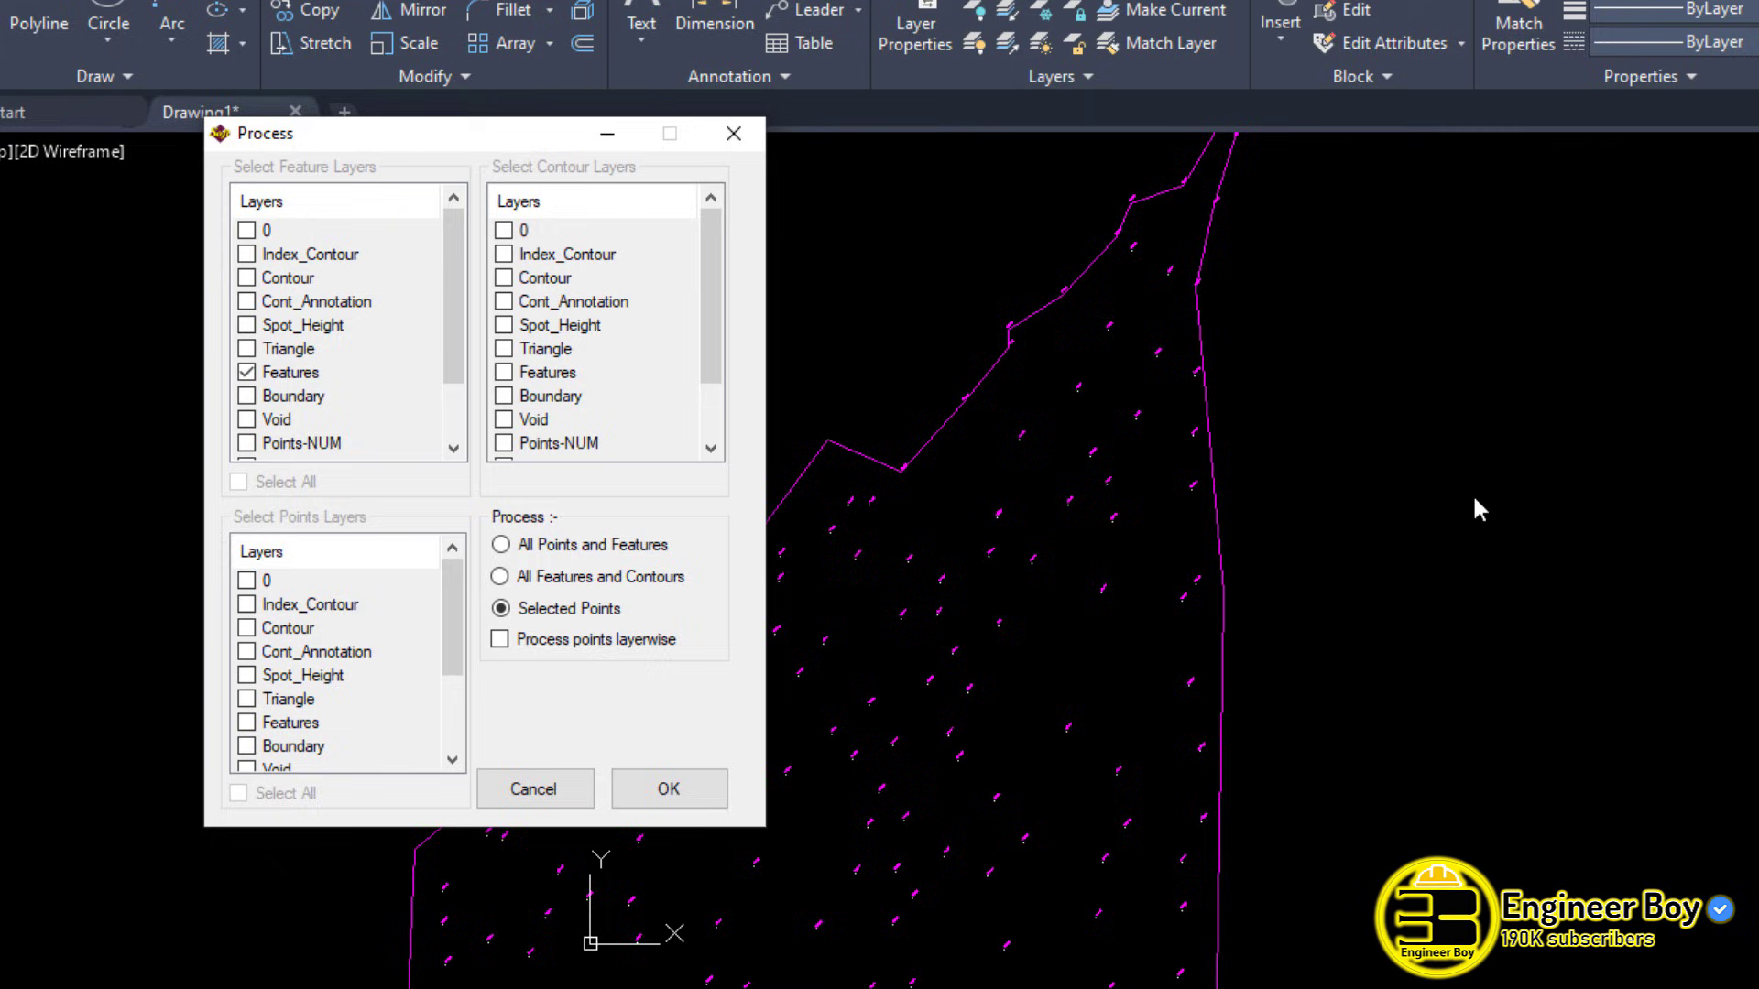
{"action": "left_click", "coordinate": [500, 544]}
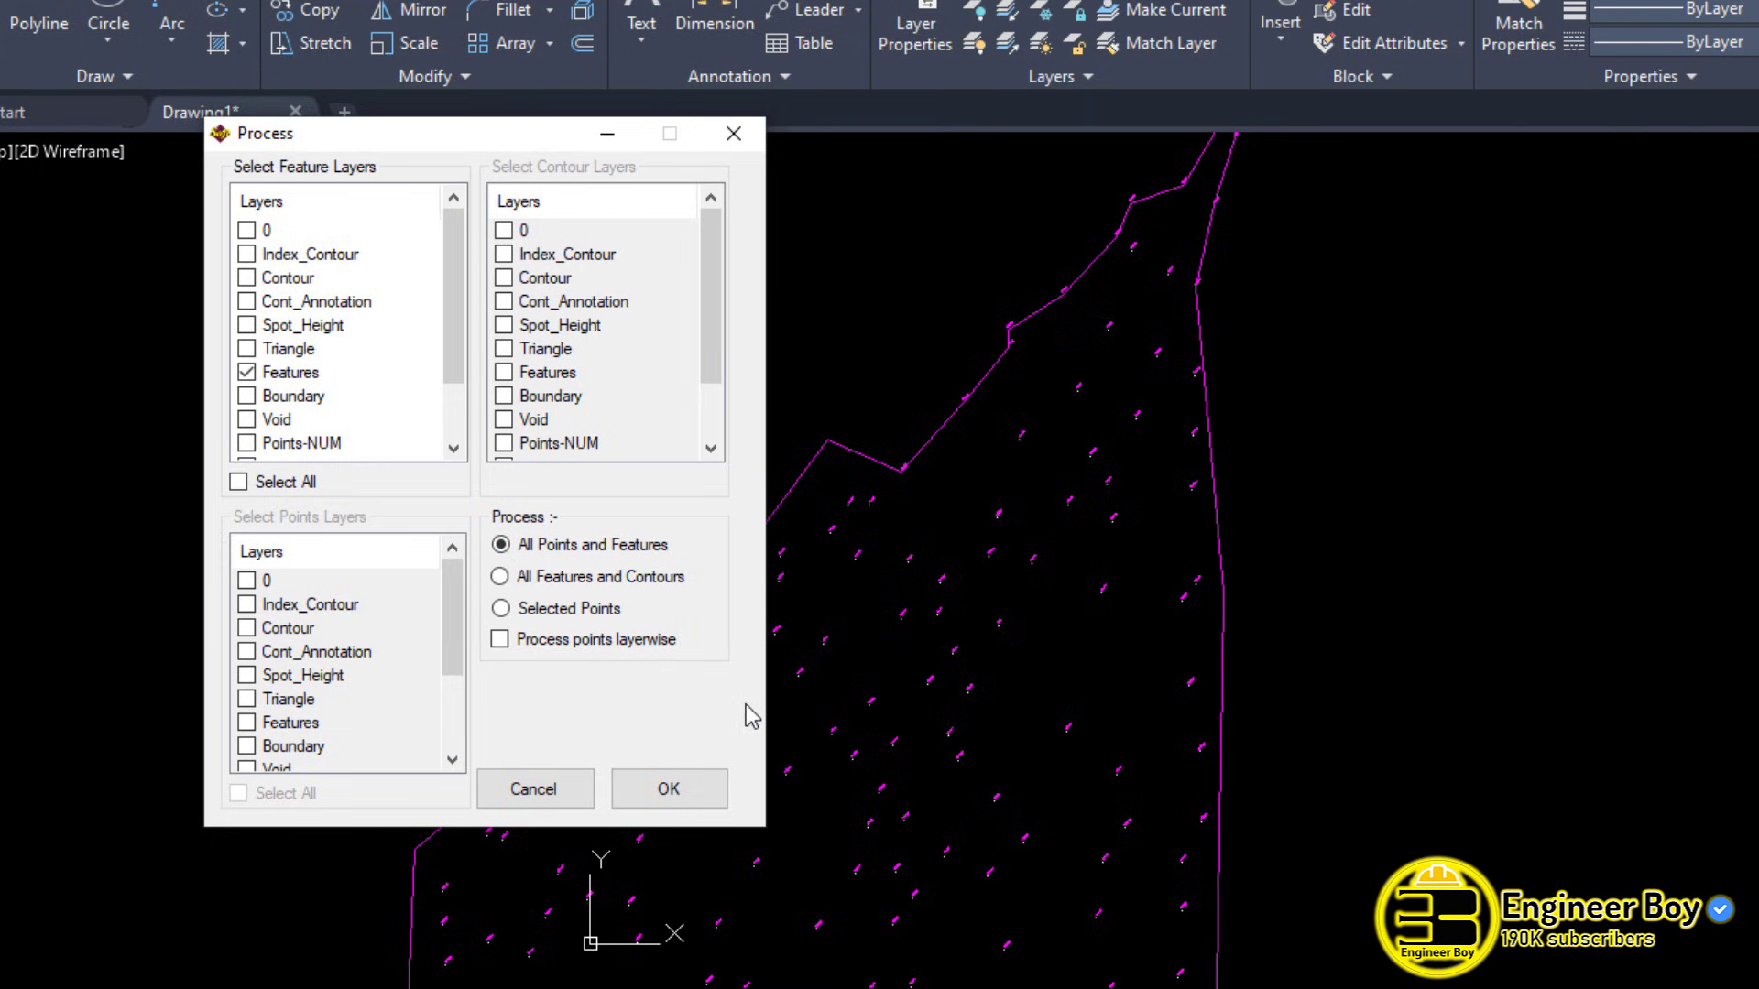
{"action": "left_click", "coordinate": [667, 792]}
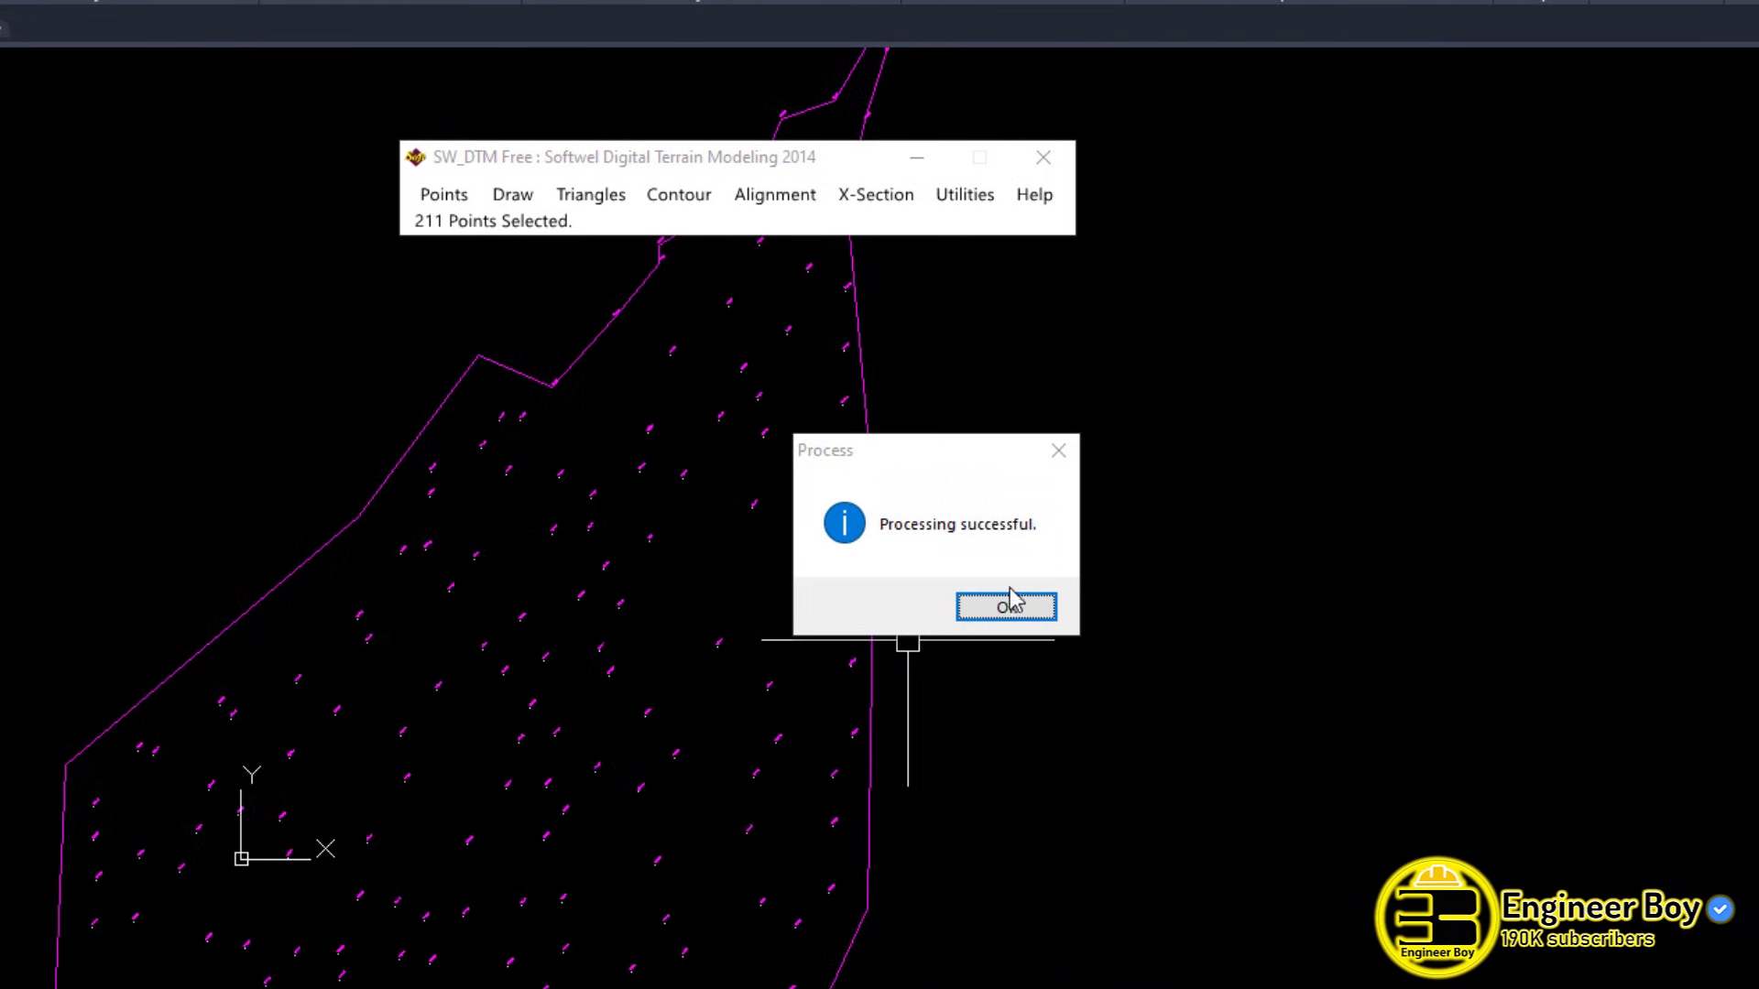
- Dismiss the processing message, then triangulate the survey points with SW_DTM Triangles > Triangulate
{"action": "left_click", "coordinate": [1007, 609]}
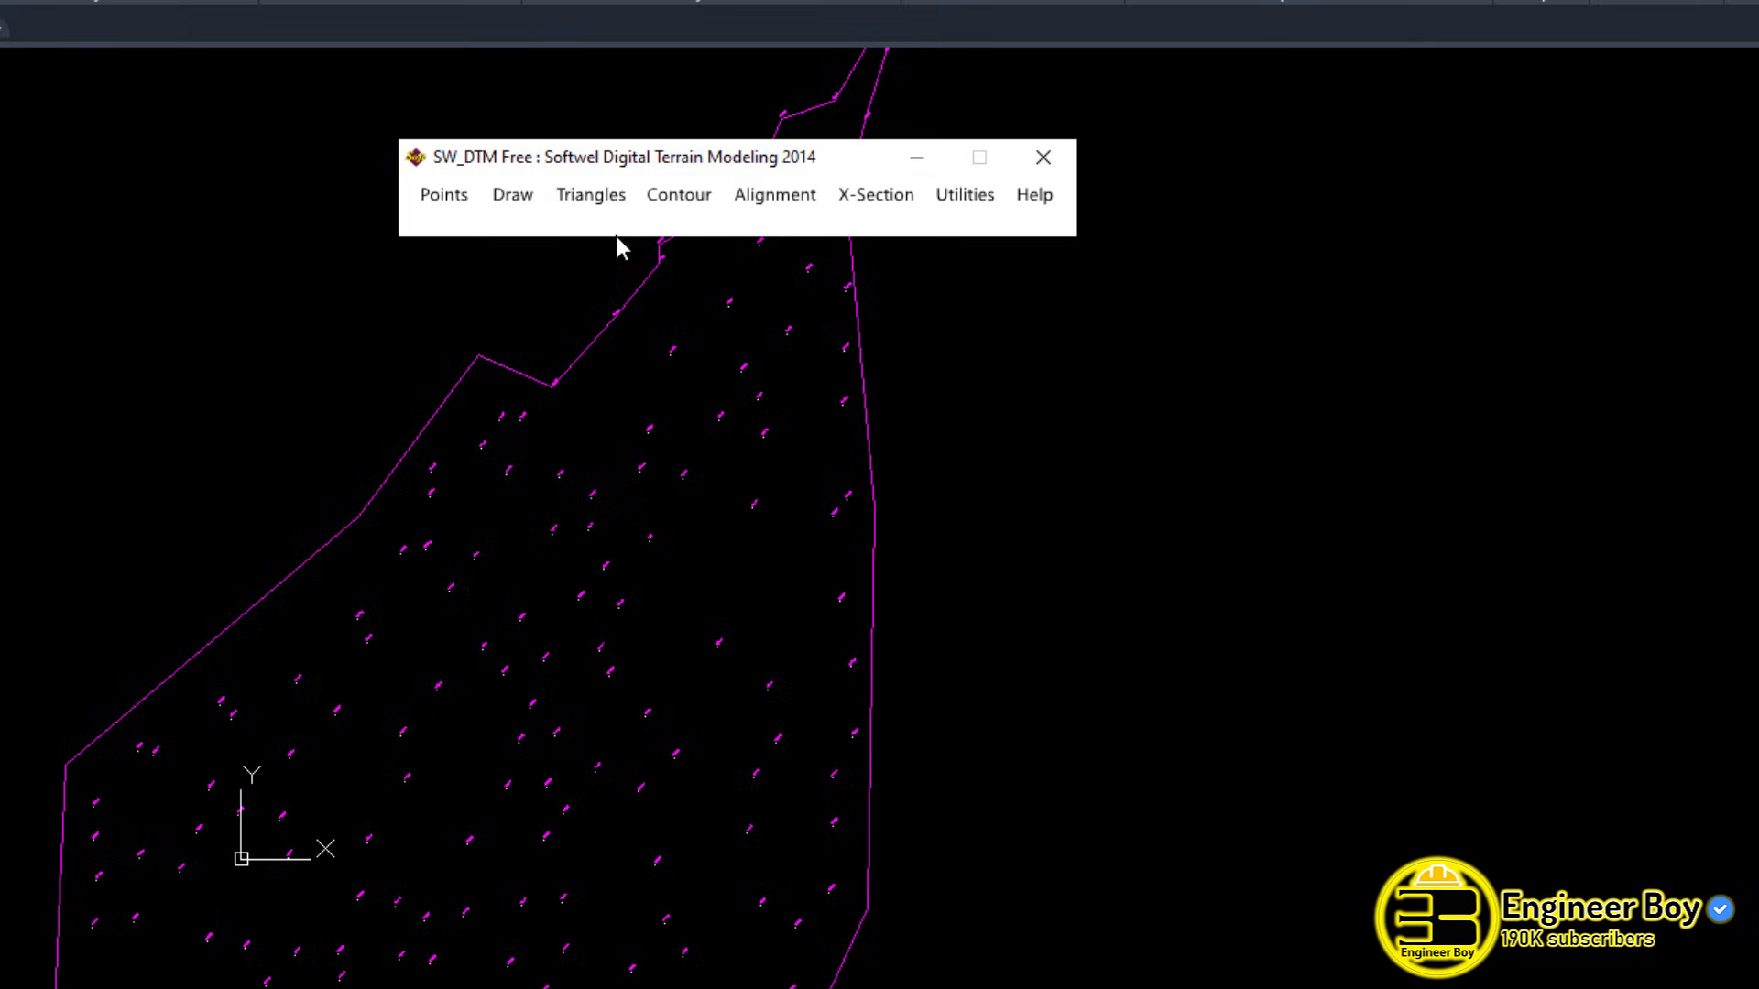
{"action": "left_click", "coordinate": [593, 202]}
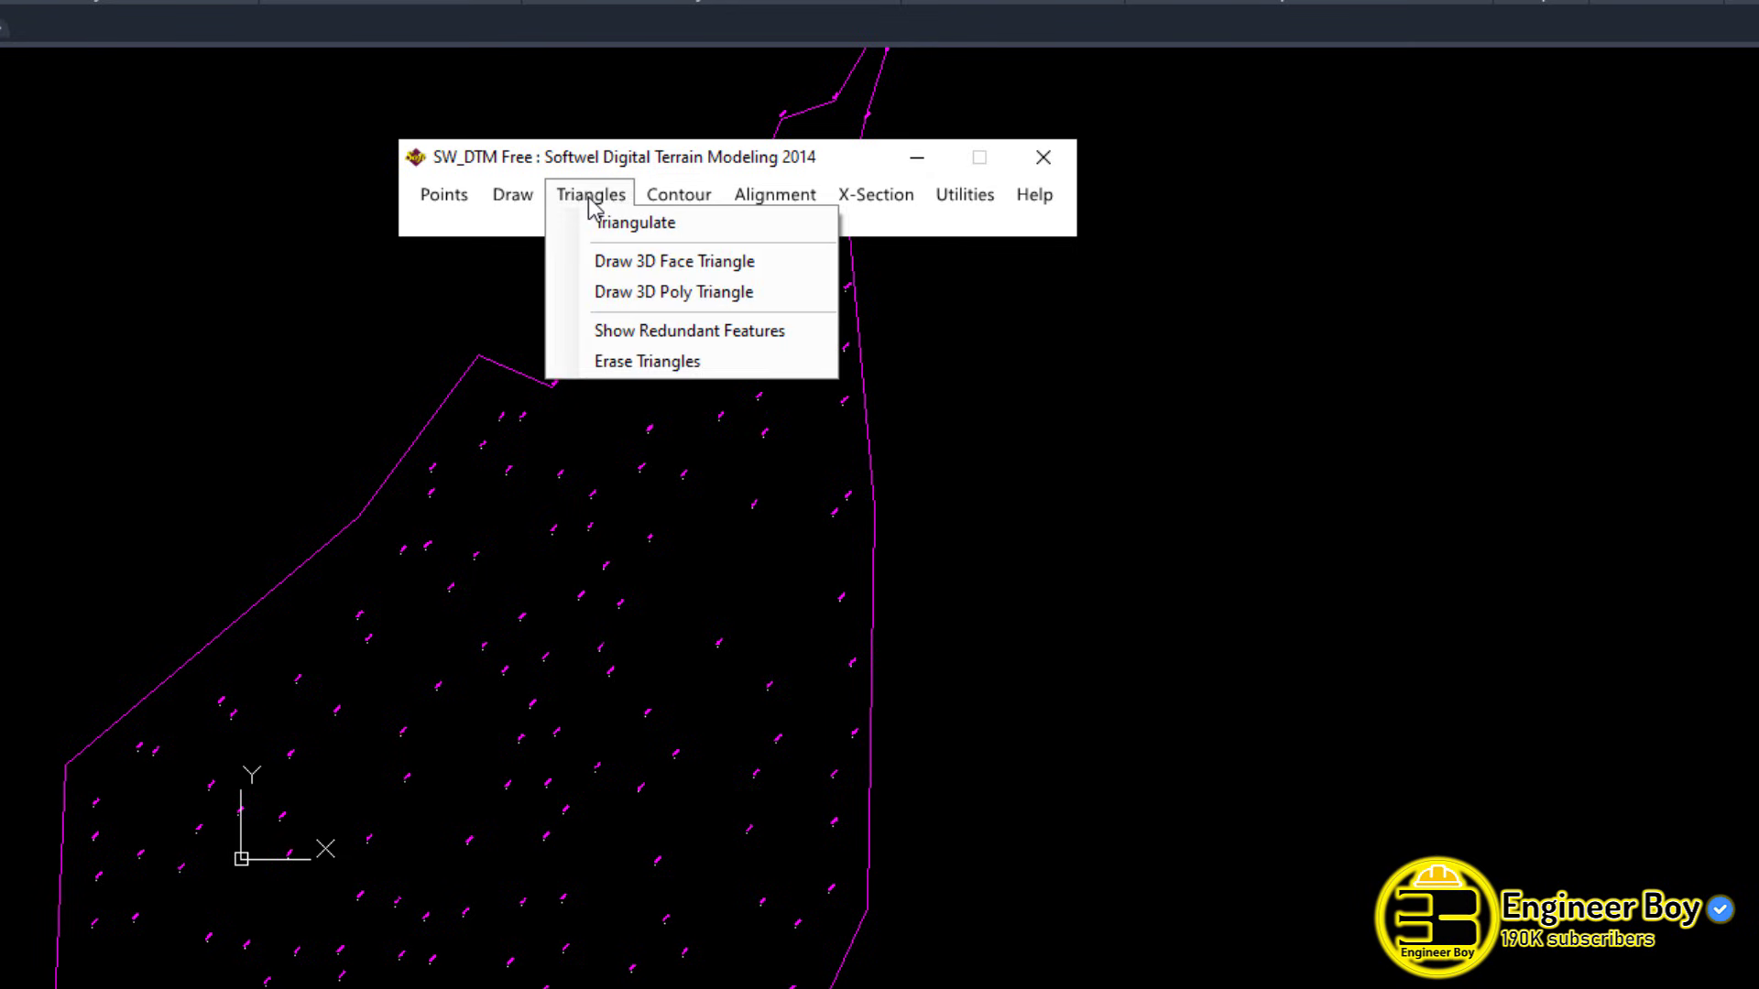
{"action": "left_click", "coordinate": [636, 226]}
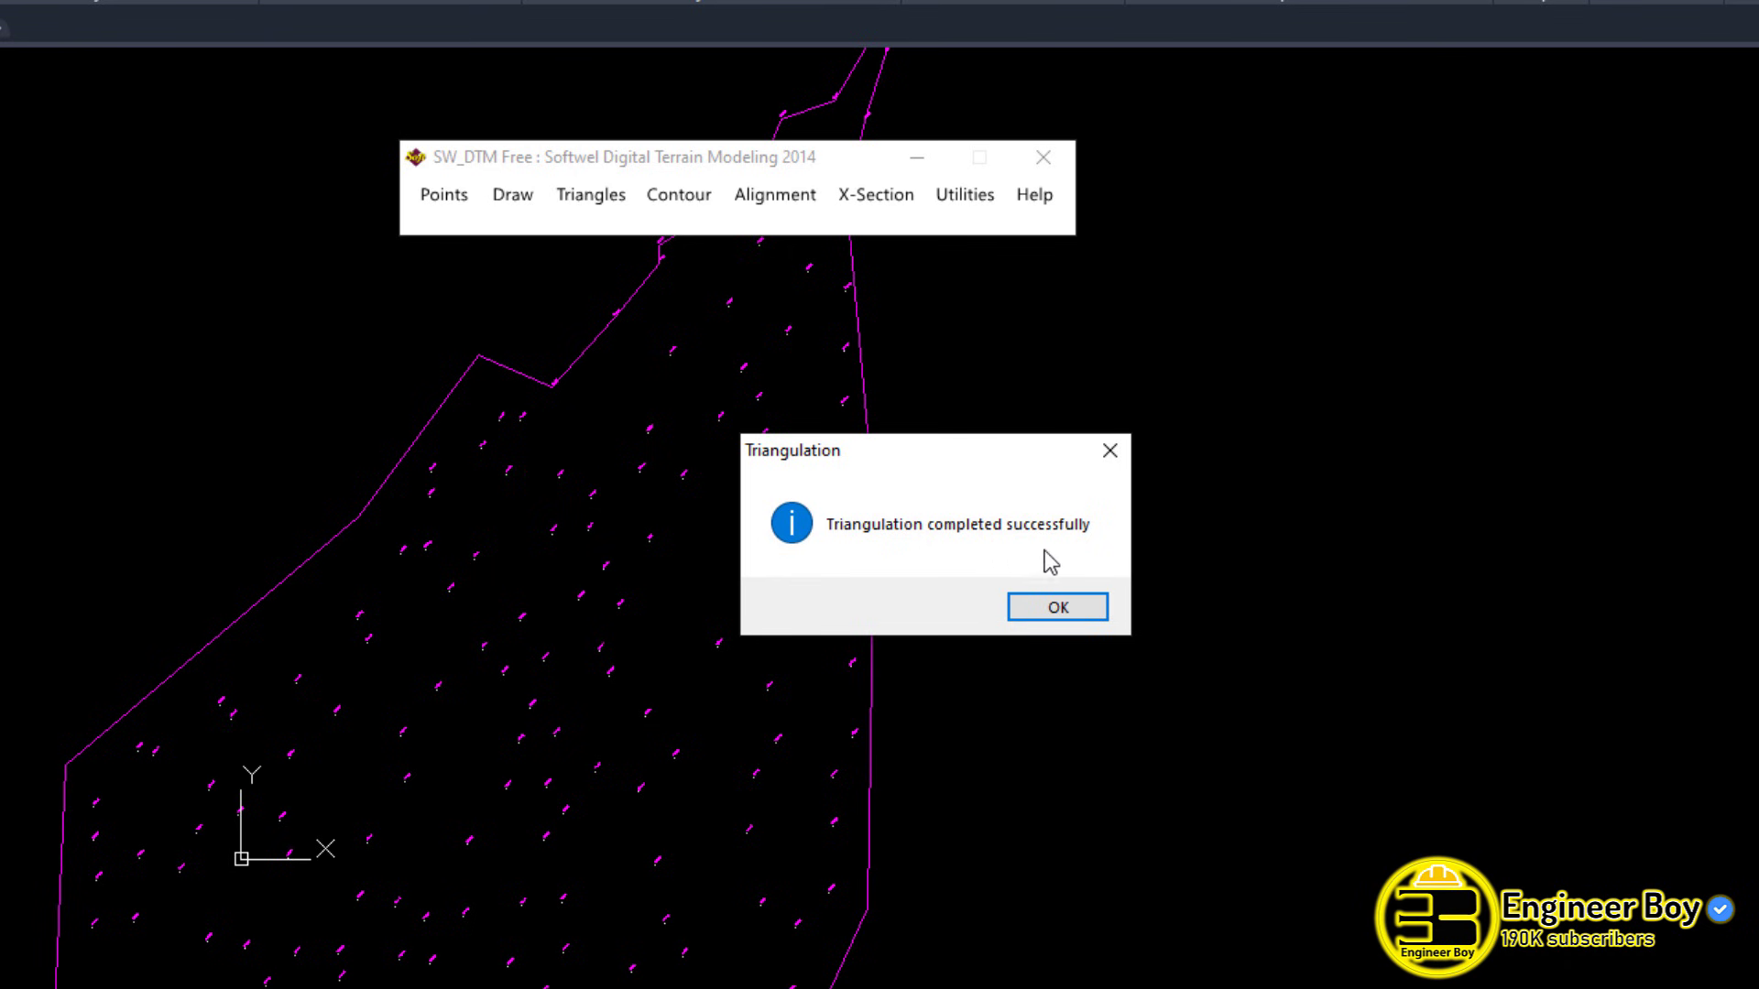
{"action": "left_click", "coordinate": [1057, 609]}
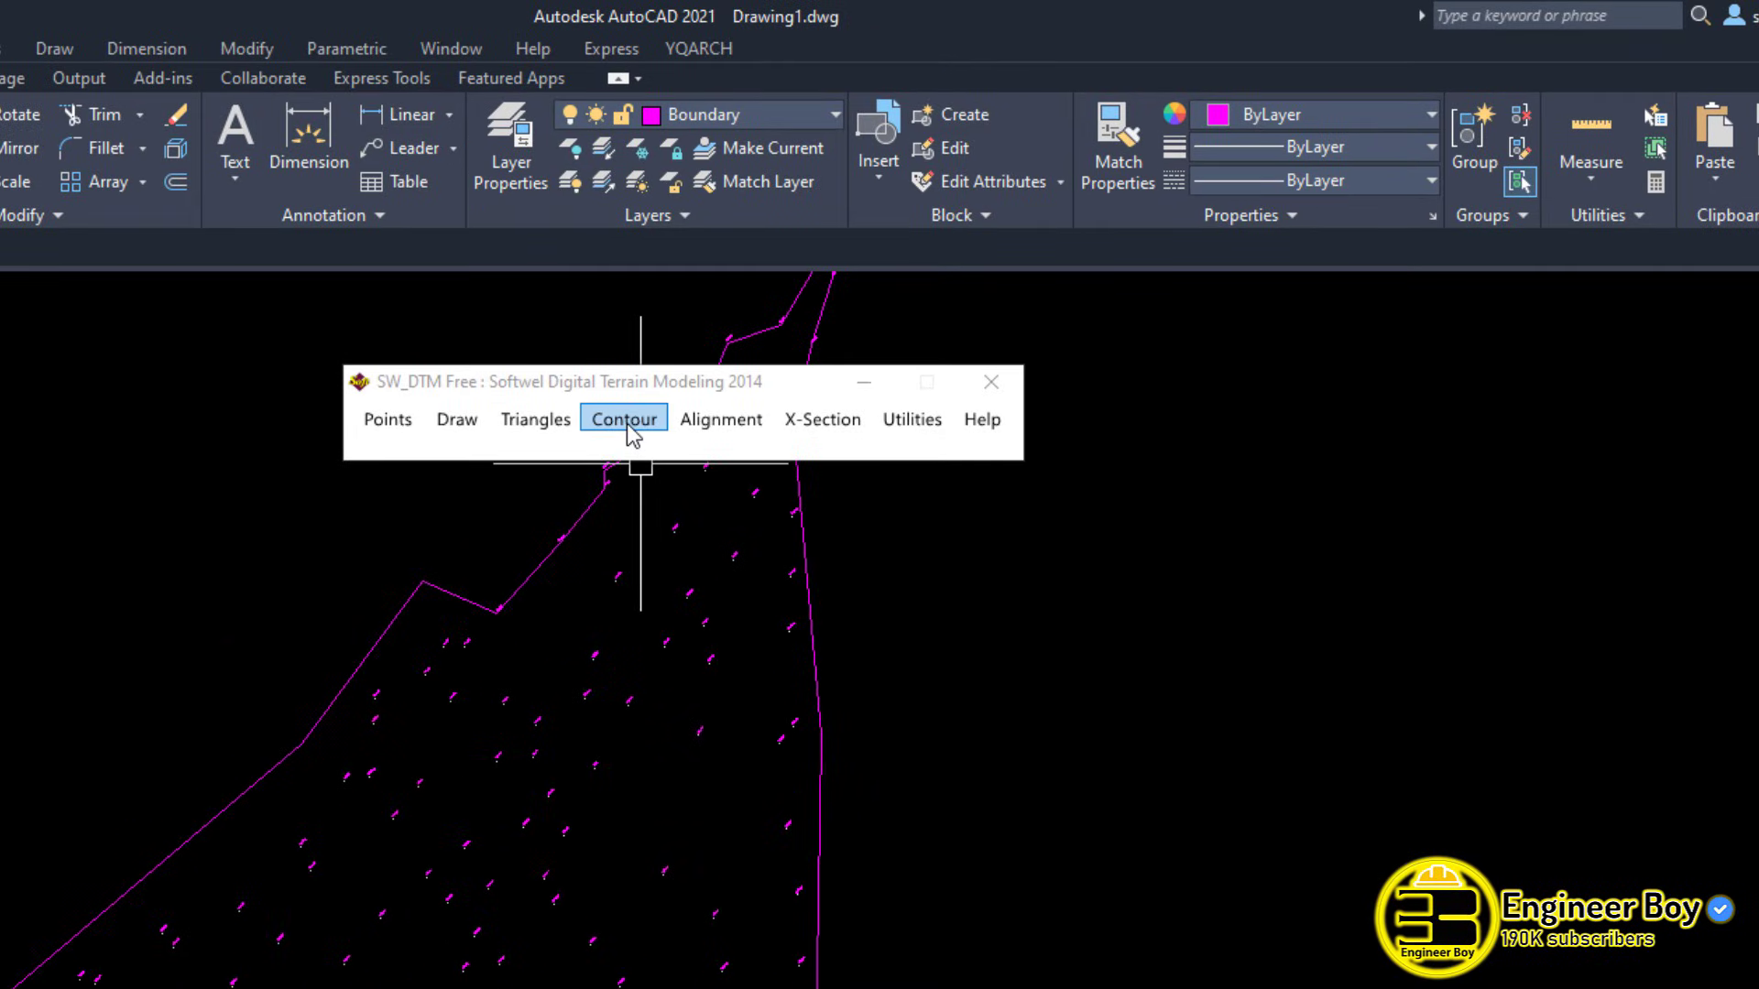
- Start quick contours with interval 0.50 and major contour 1.00, keeping minimum distance 0.10
{"action": "left_click", "coordinate": [632, 434]}
{"action": "left_click", "coordinate": [632, 429]}
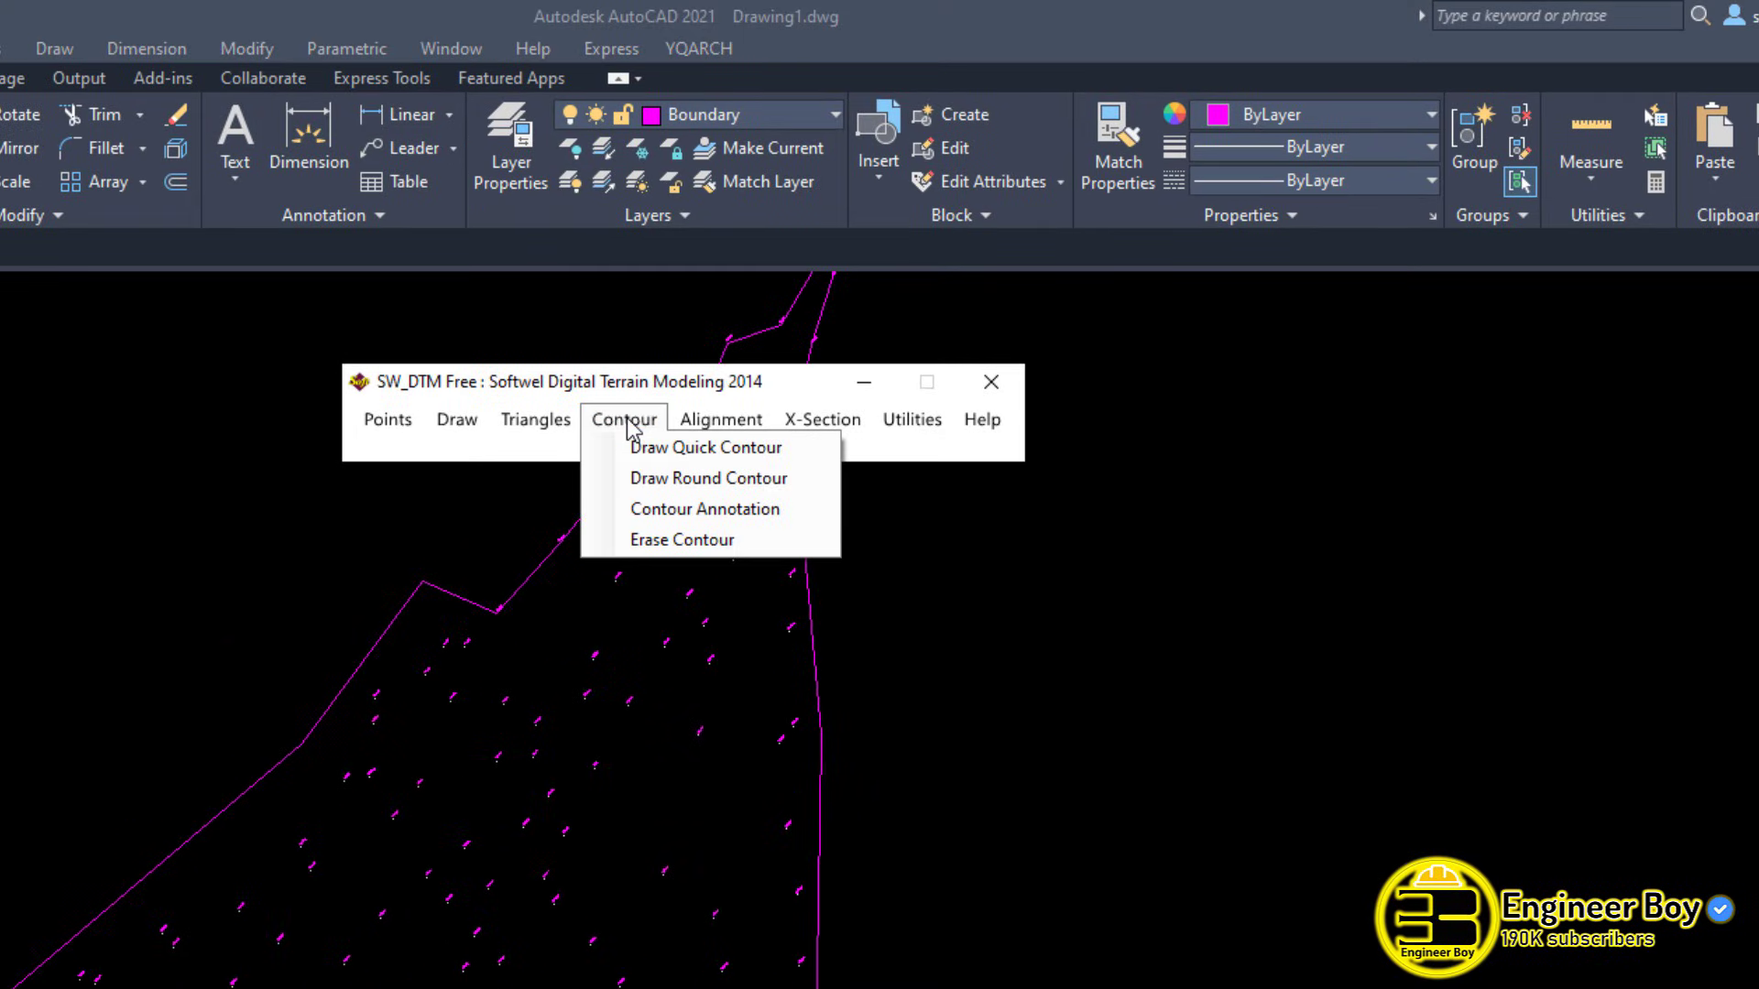
{"action": "left_click", "coordinate": [640, 448]}
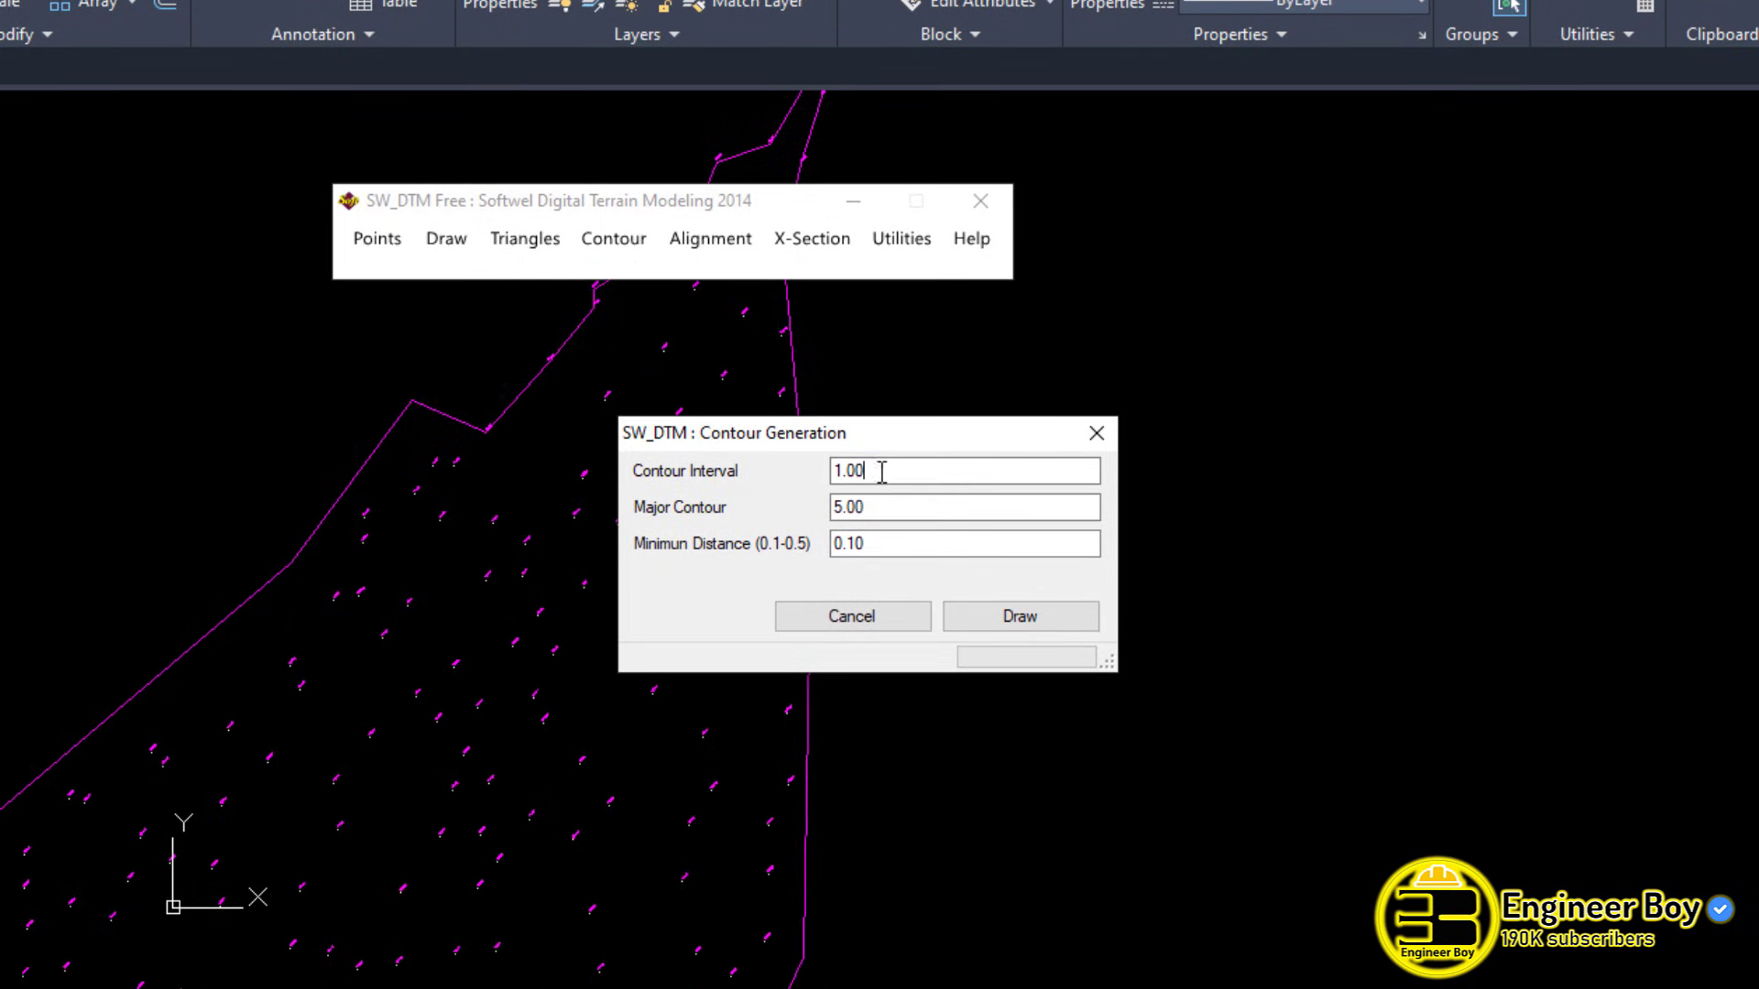
{"action": "left_click_drag", "start_coordinate": [919, 475], "coordinate": [762, 468]}
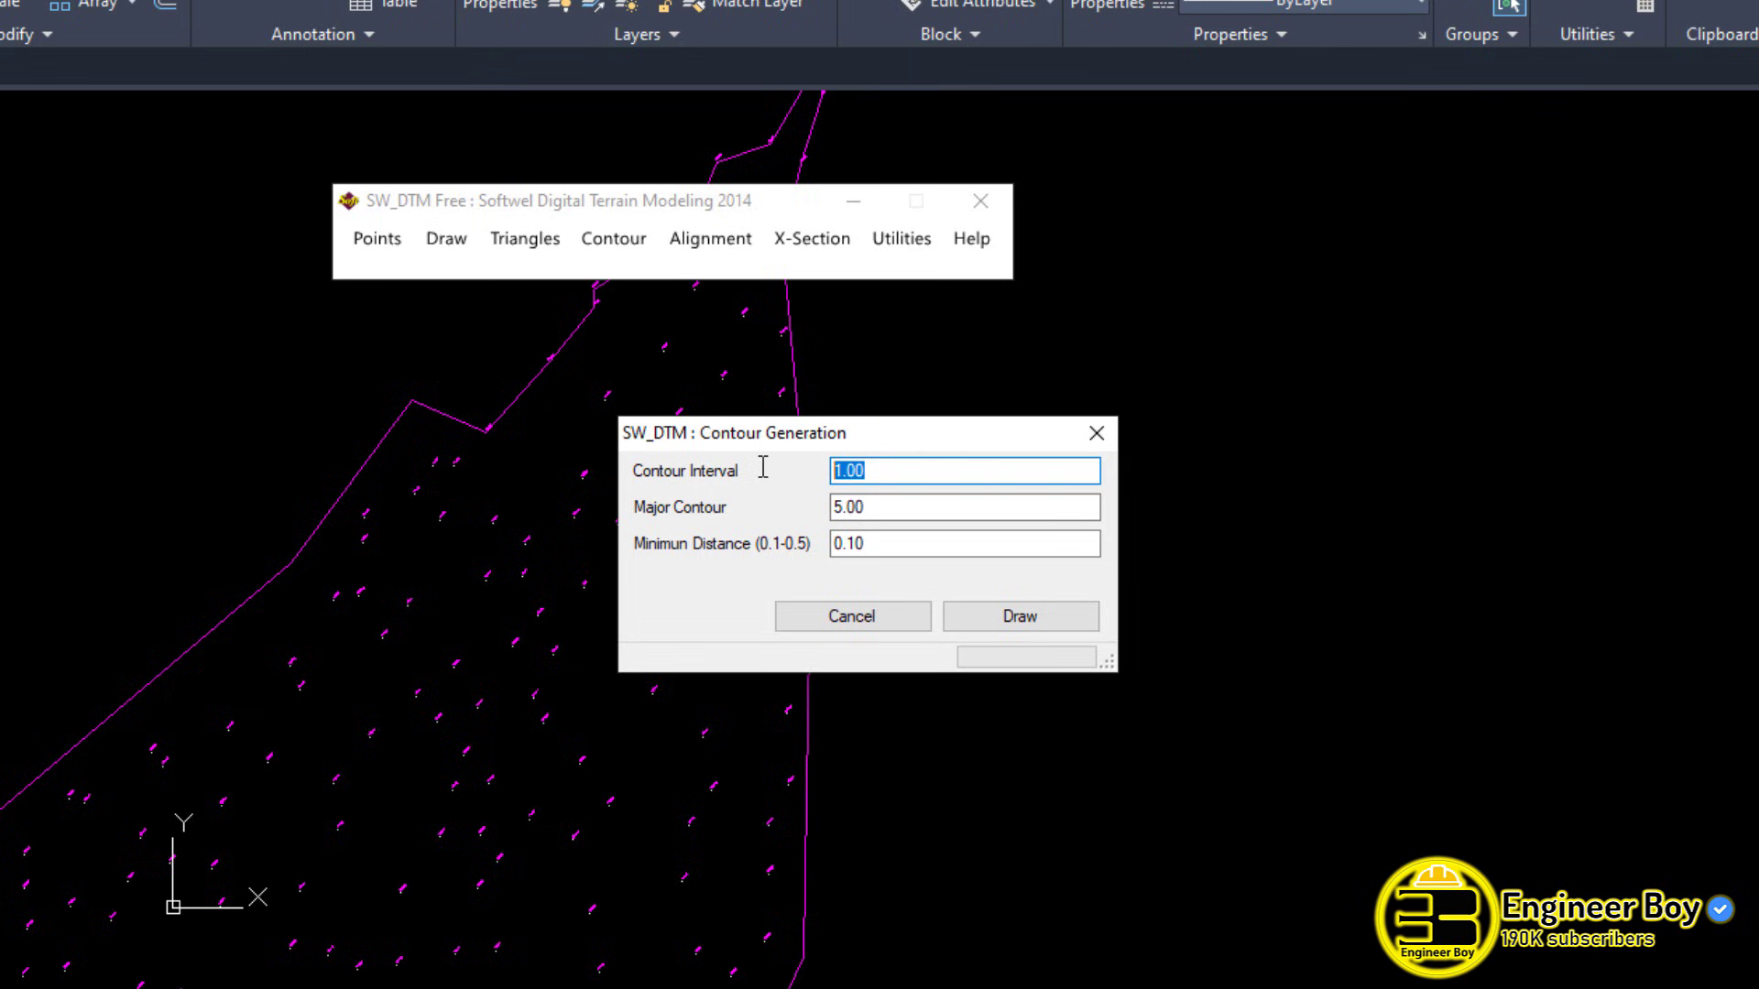
{"action": "type", "text": "0.5"}
{"action": "double_click", "coordinate": [881, 506]}
{"action": "type", "text": "2.00"}
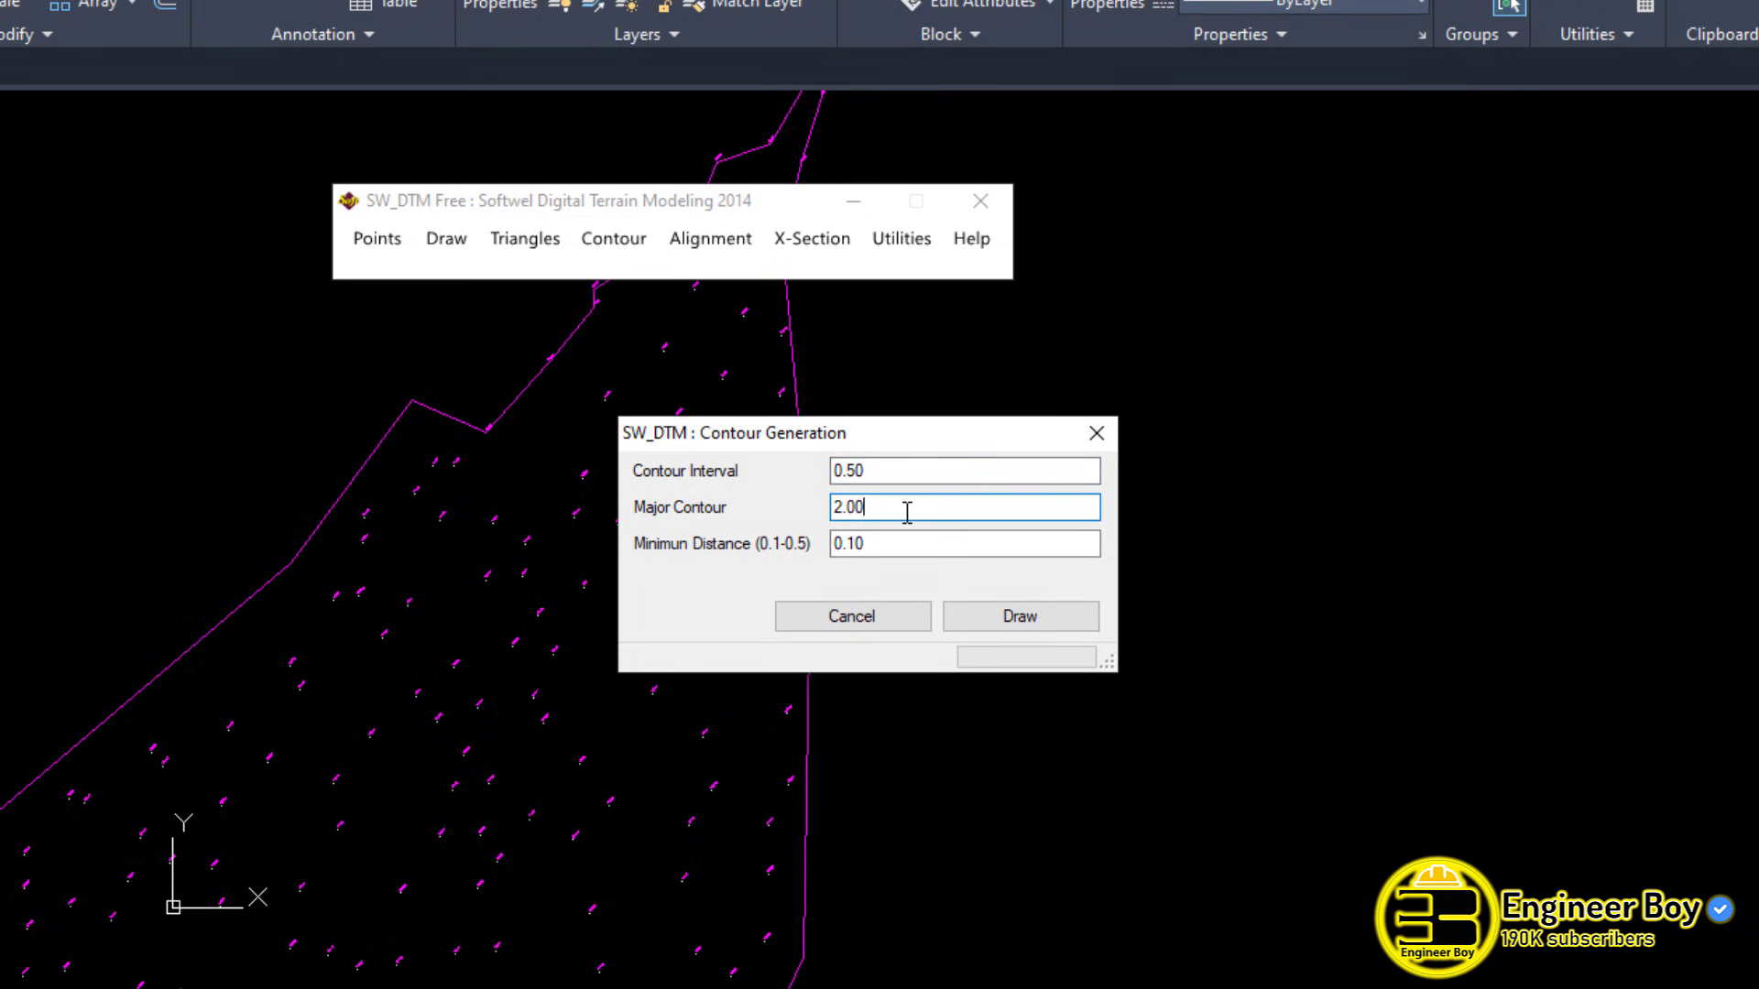
{"action": "left_click_drag", "start_coordinate": [907, 512], "coordinate": [766, 500]}
{"action": "type", "text": "1"}
{"action": "left_click", "coordinate": [903, 542]}
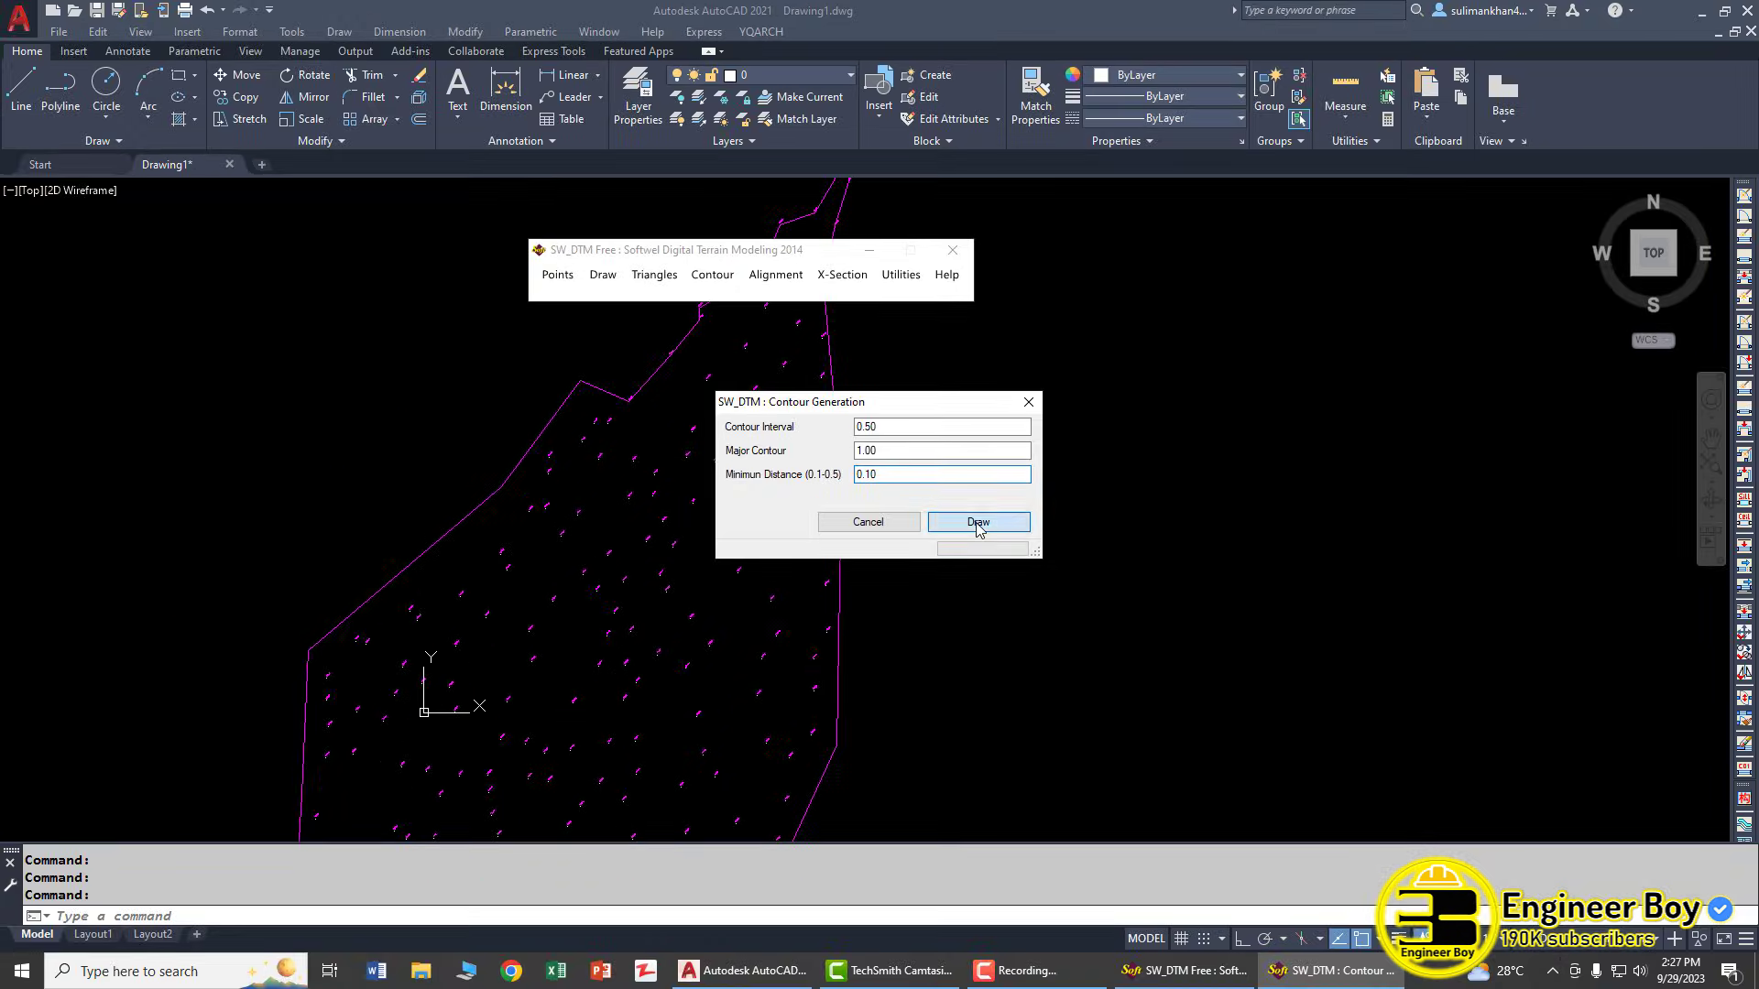
- Draw the contour lines with these settings and close the SW_DTM toolbar
{"action": "left_click", "coordinate": [979, 523]}
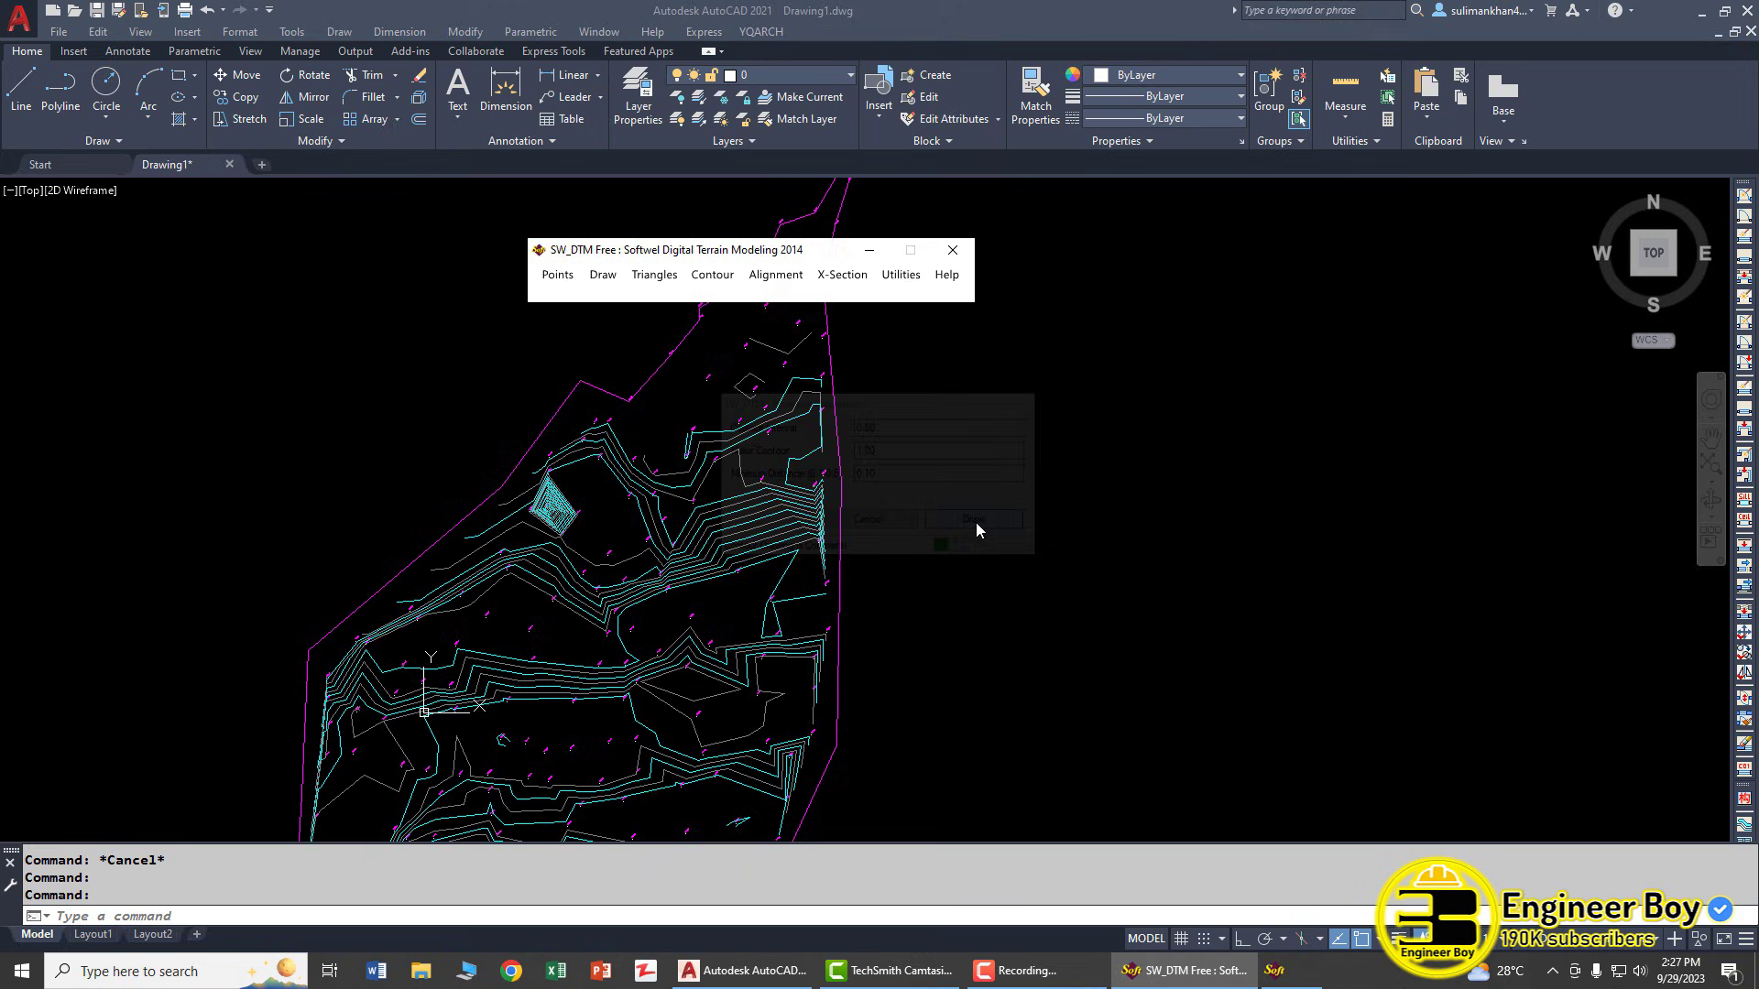
{"action": "scroll", "coordinate": [1029, 554], "scroll_direction": "down", "scroll_amount": 3}
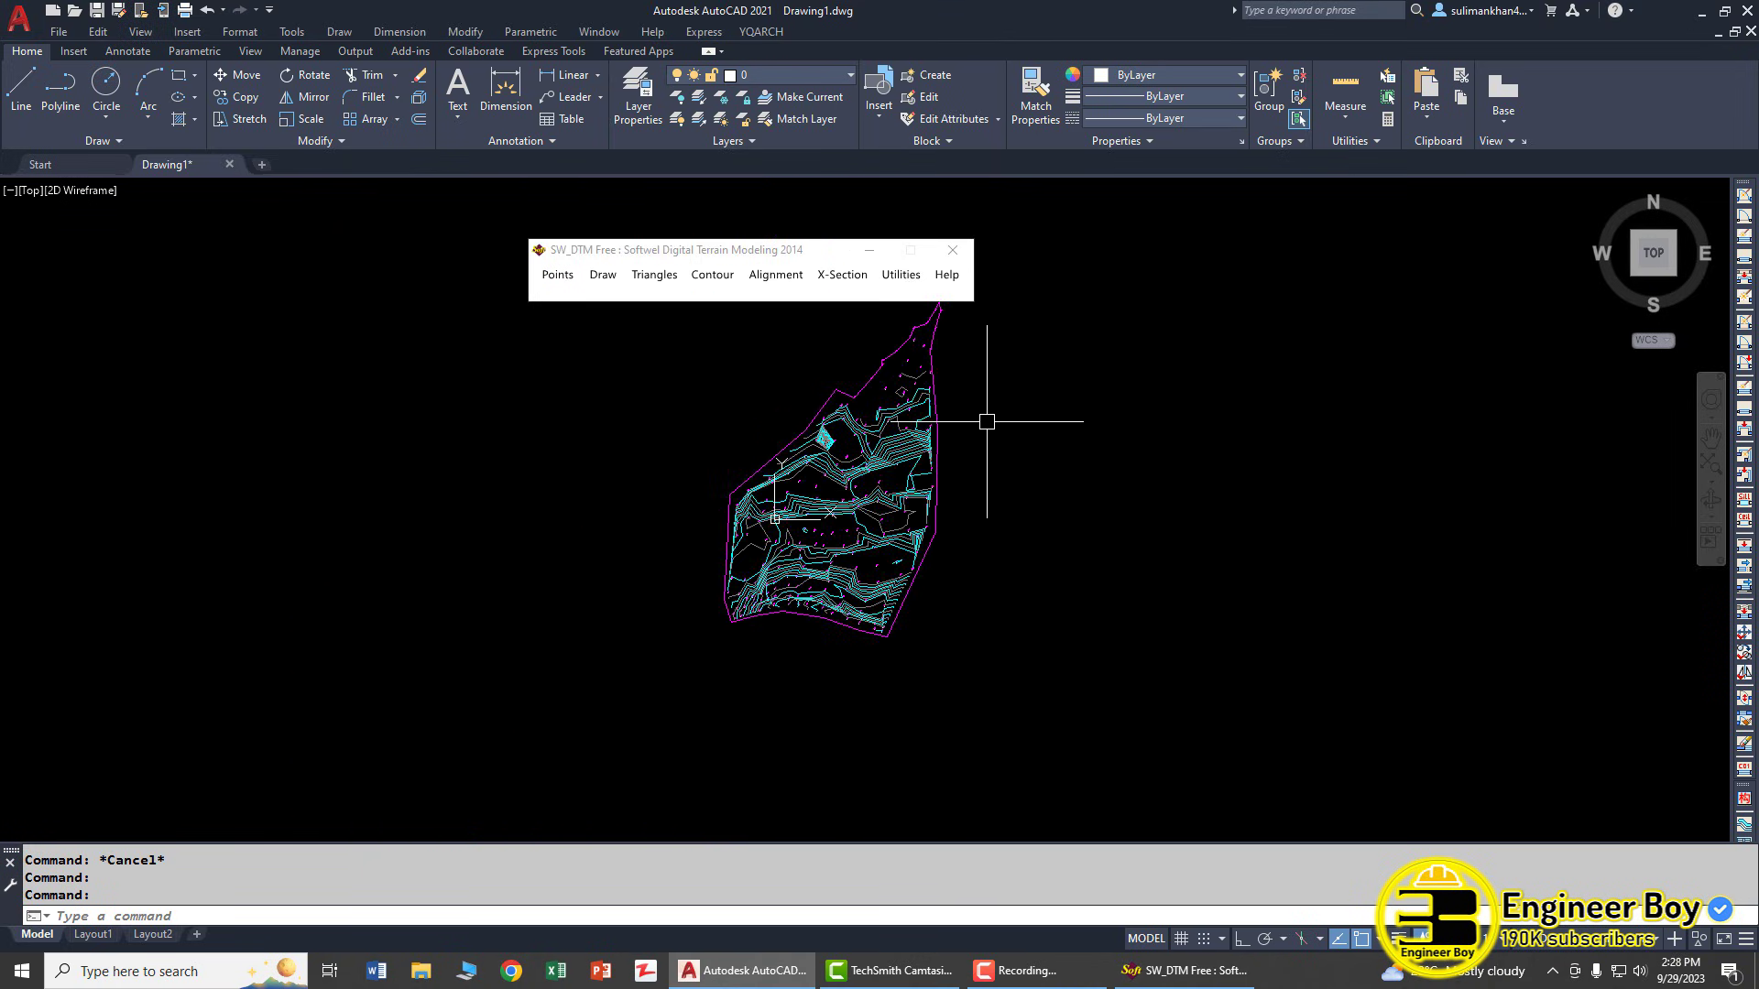
{"action": "scroll", "coordinate": [989, 420], "scroll_direction": "up", "scroll_amount": 2}
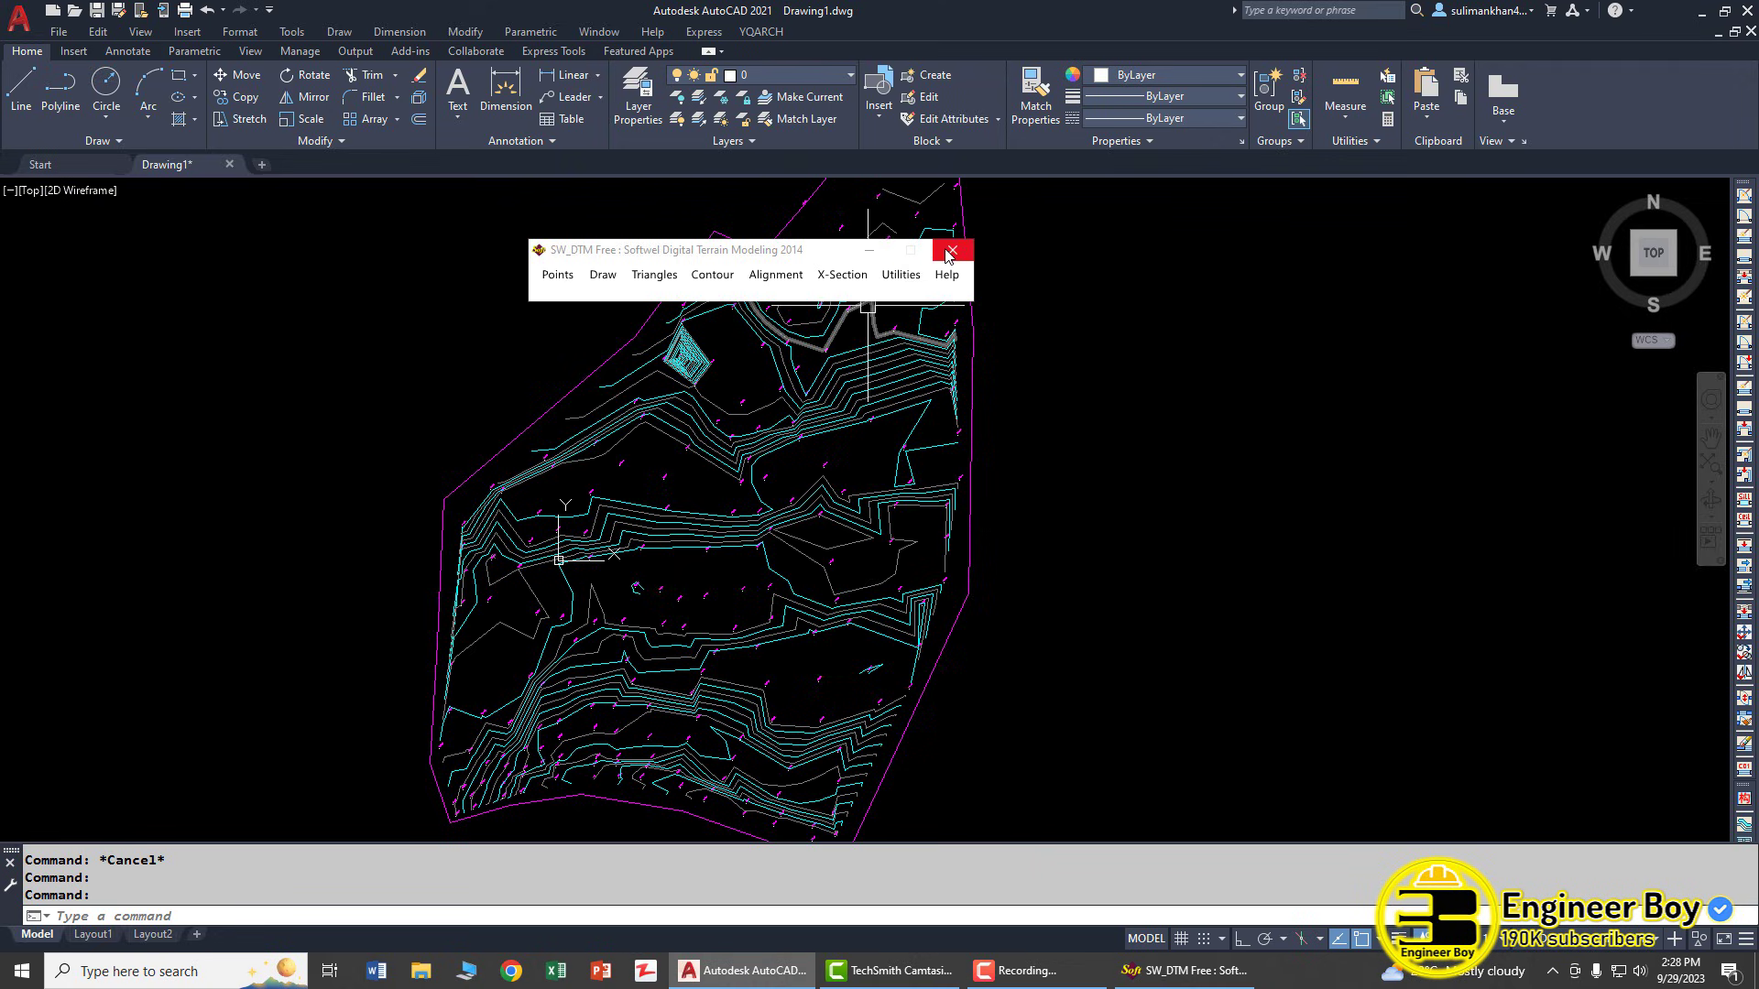
{"action": "left_click", "coordinate": [907, 251]}
{"action": "scroll", "coordinate": [824, 413], "scroll_direction": "down", "scroll_amount": 2}
{"action": "scroll", "coordinate": [729, 516], "scroll_direction": "up", "scroll_amount": 3}
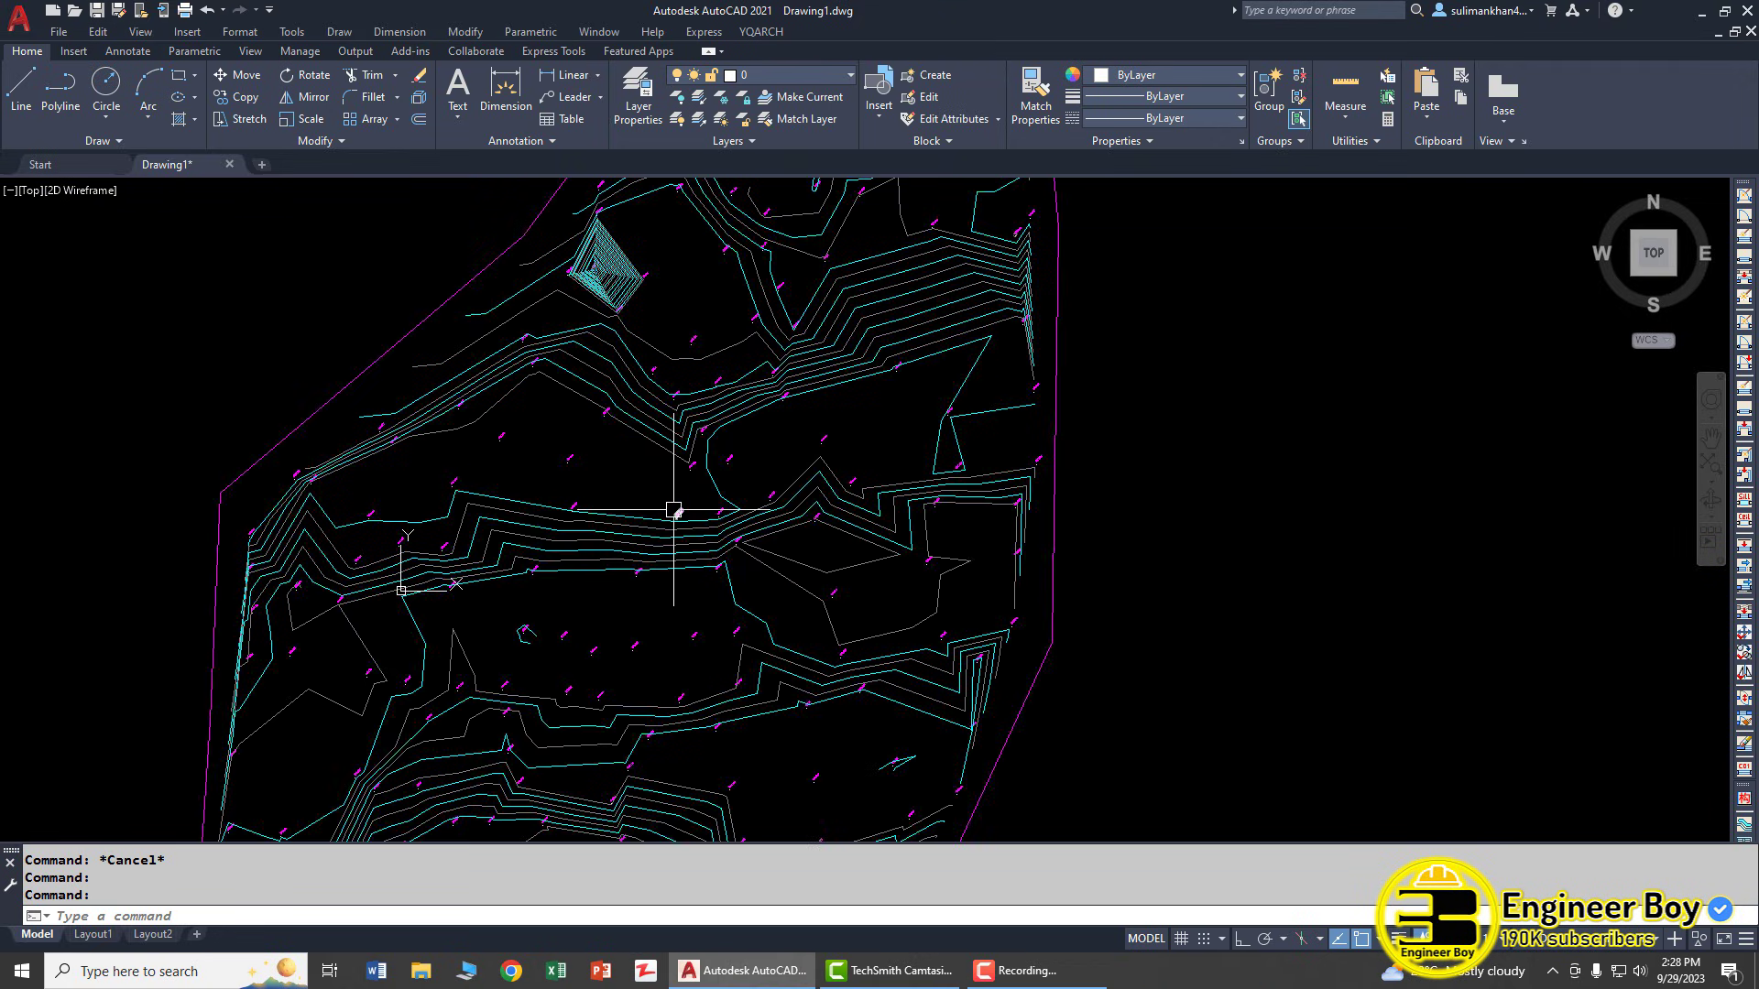
{"action": "scroll", "coordinate": [645, 529], "scroll_direction": "up", "scroll_amount": 3}
{"action": "scroll", "coordinate": [592, 482], "scroll_direction": "up", "scroll_amount": 1}
{"action": "scroll", "coordinate": [546, 365], "scroll_direction": "down", "scroll_amount": 5}
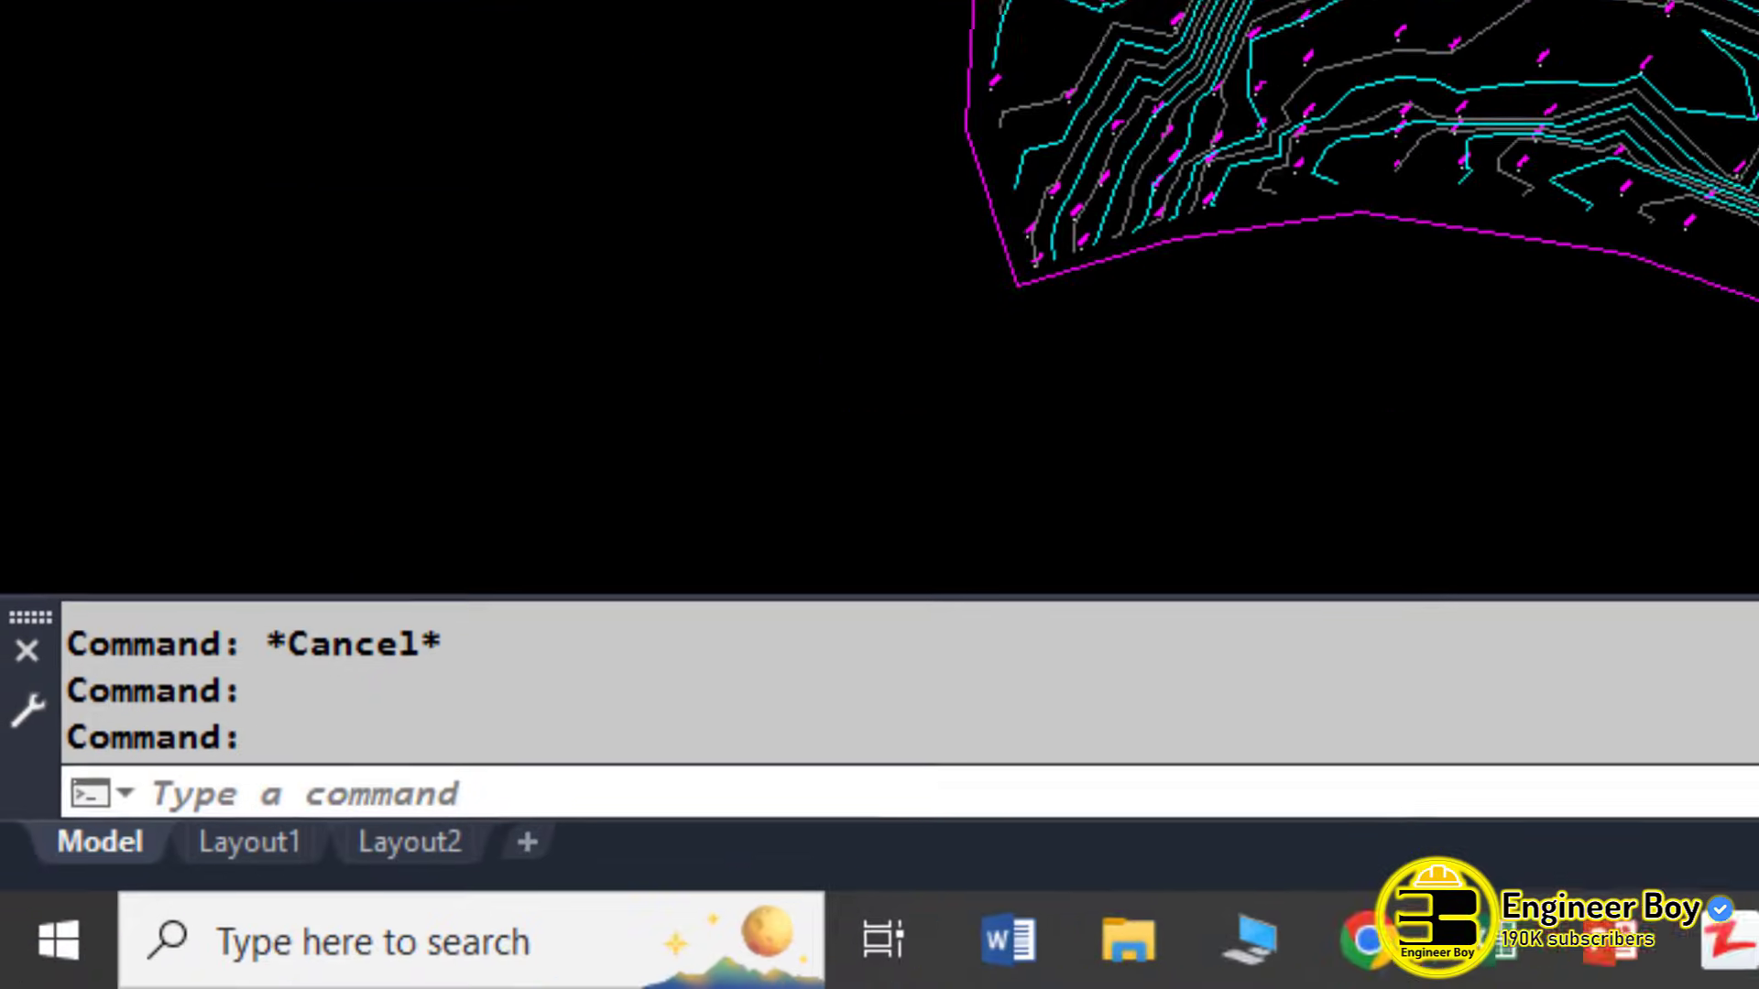
{"action": "type", "text": "3"}
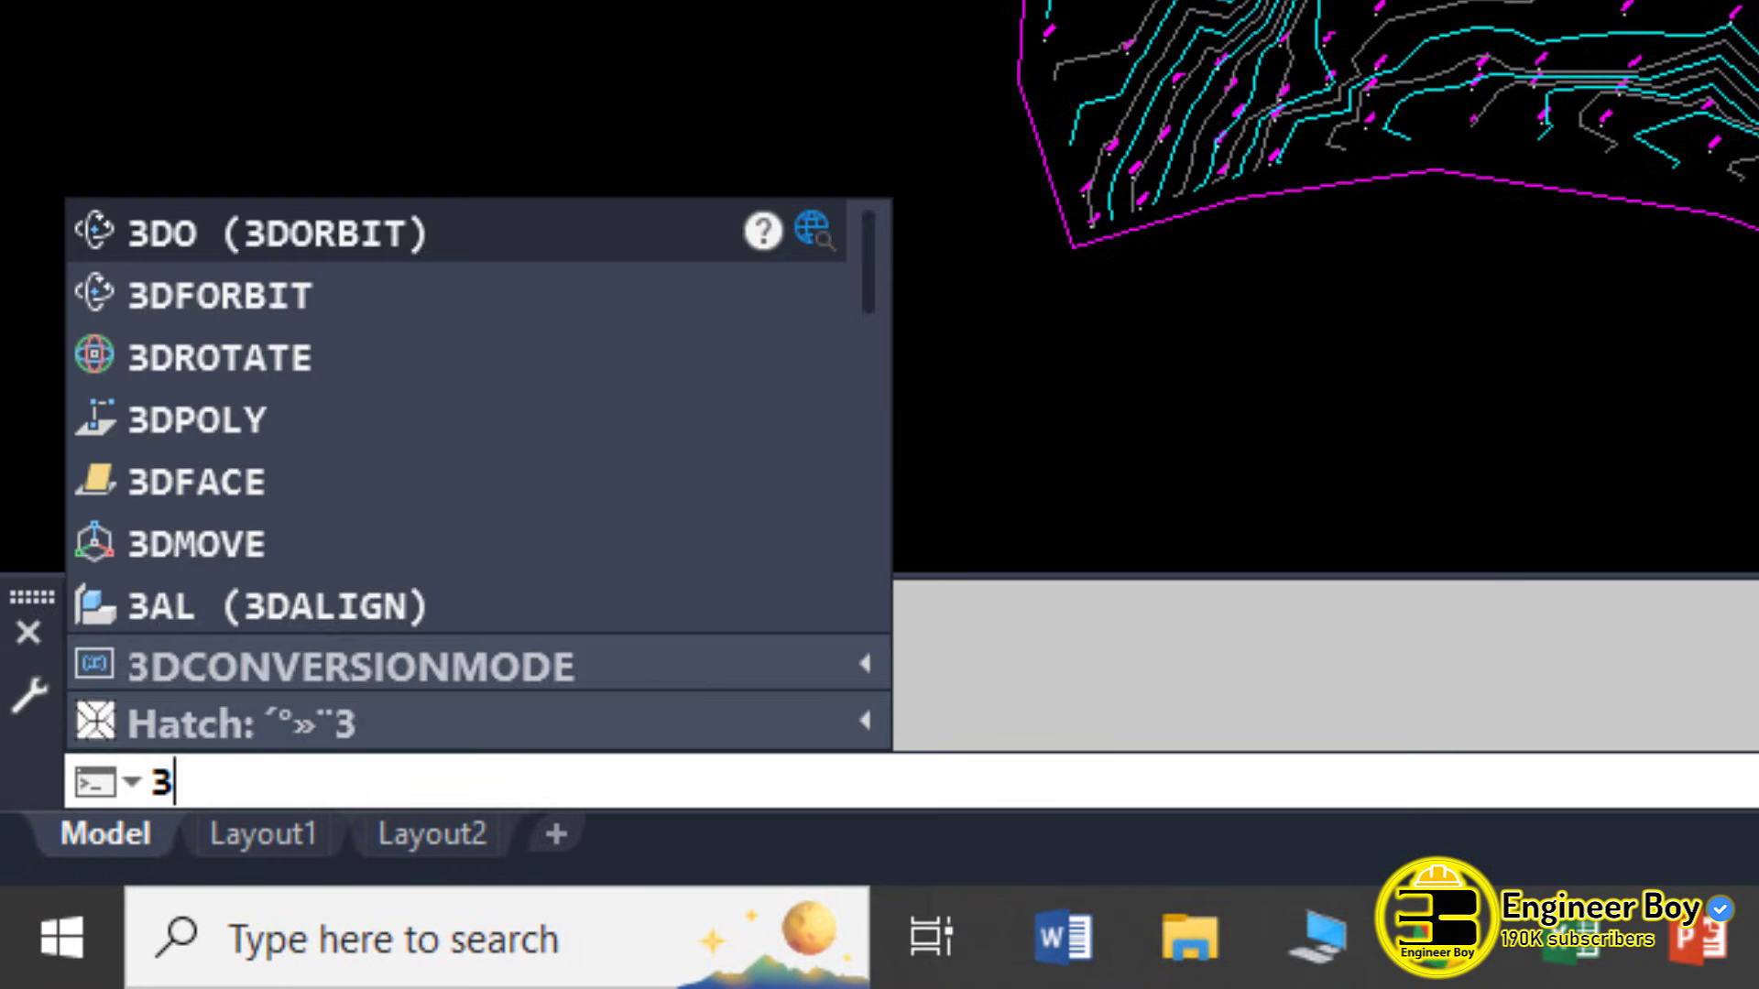
{"action": "type", "text": "DO"}
- Orbit the contour map into a tilted side view to inspect the 676.719 peak
{"action": "key", "text": "Return"}
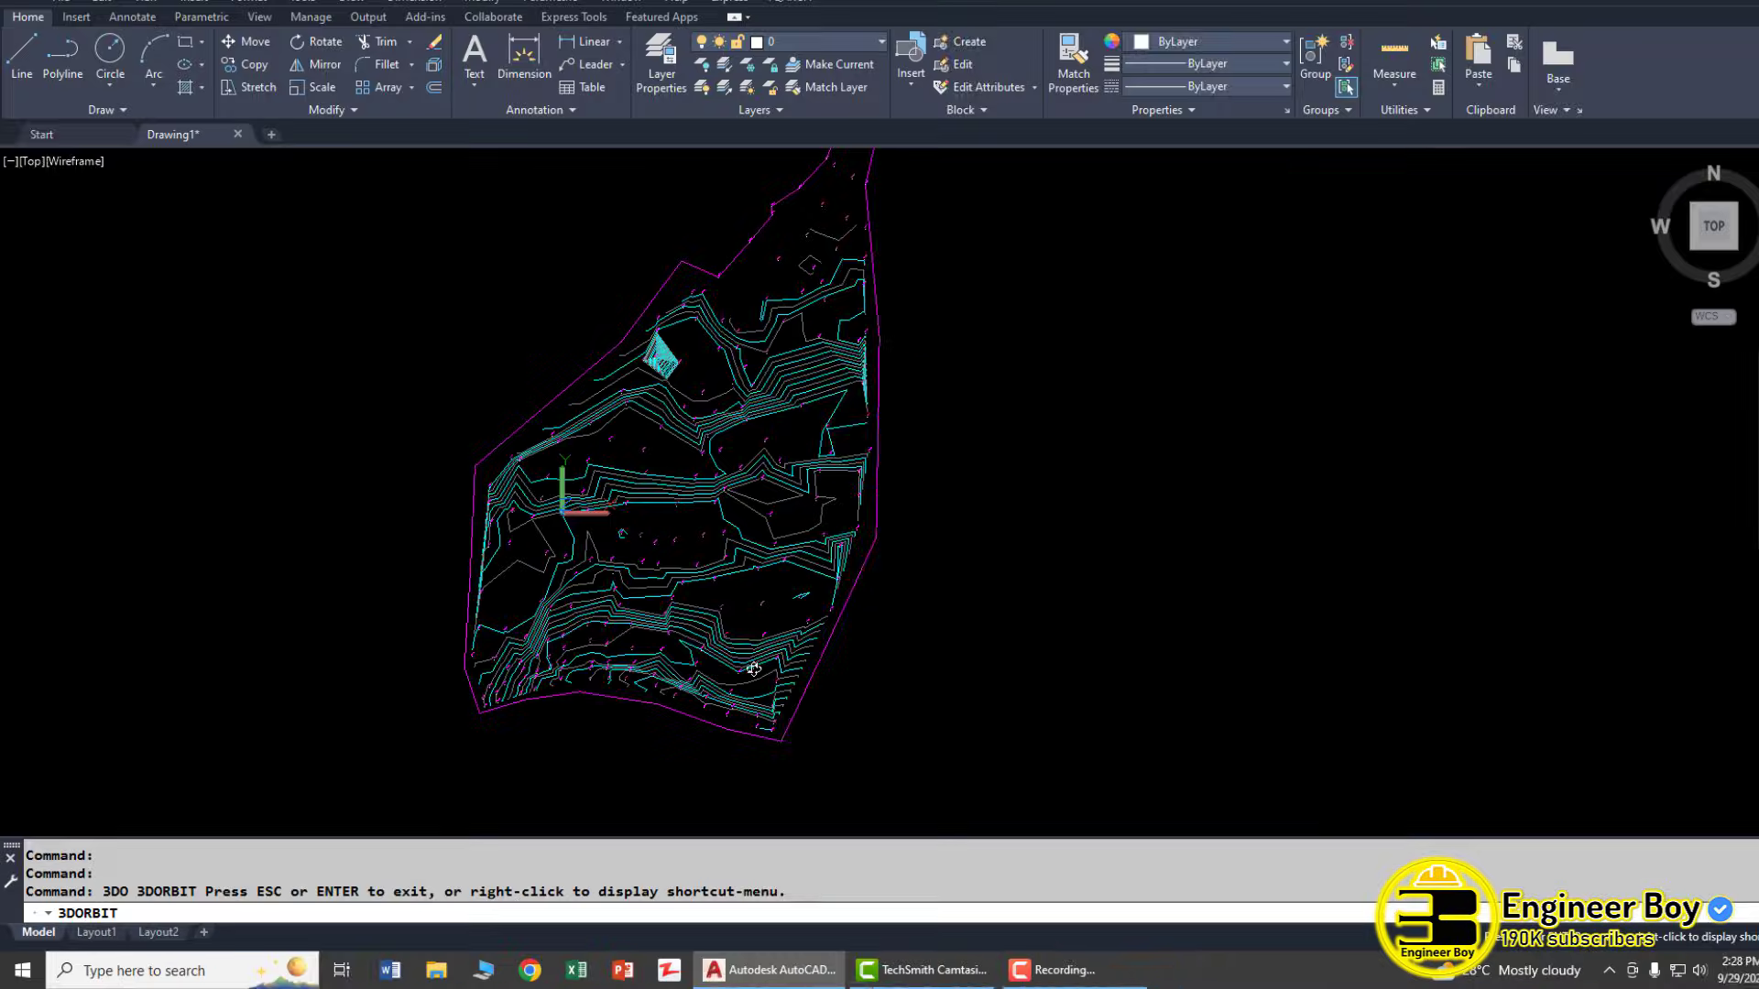
{"action": "left_click_drag", "start_coordinate": [754, 670], "coordinate": [539, 409]}
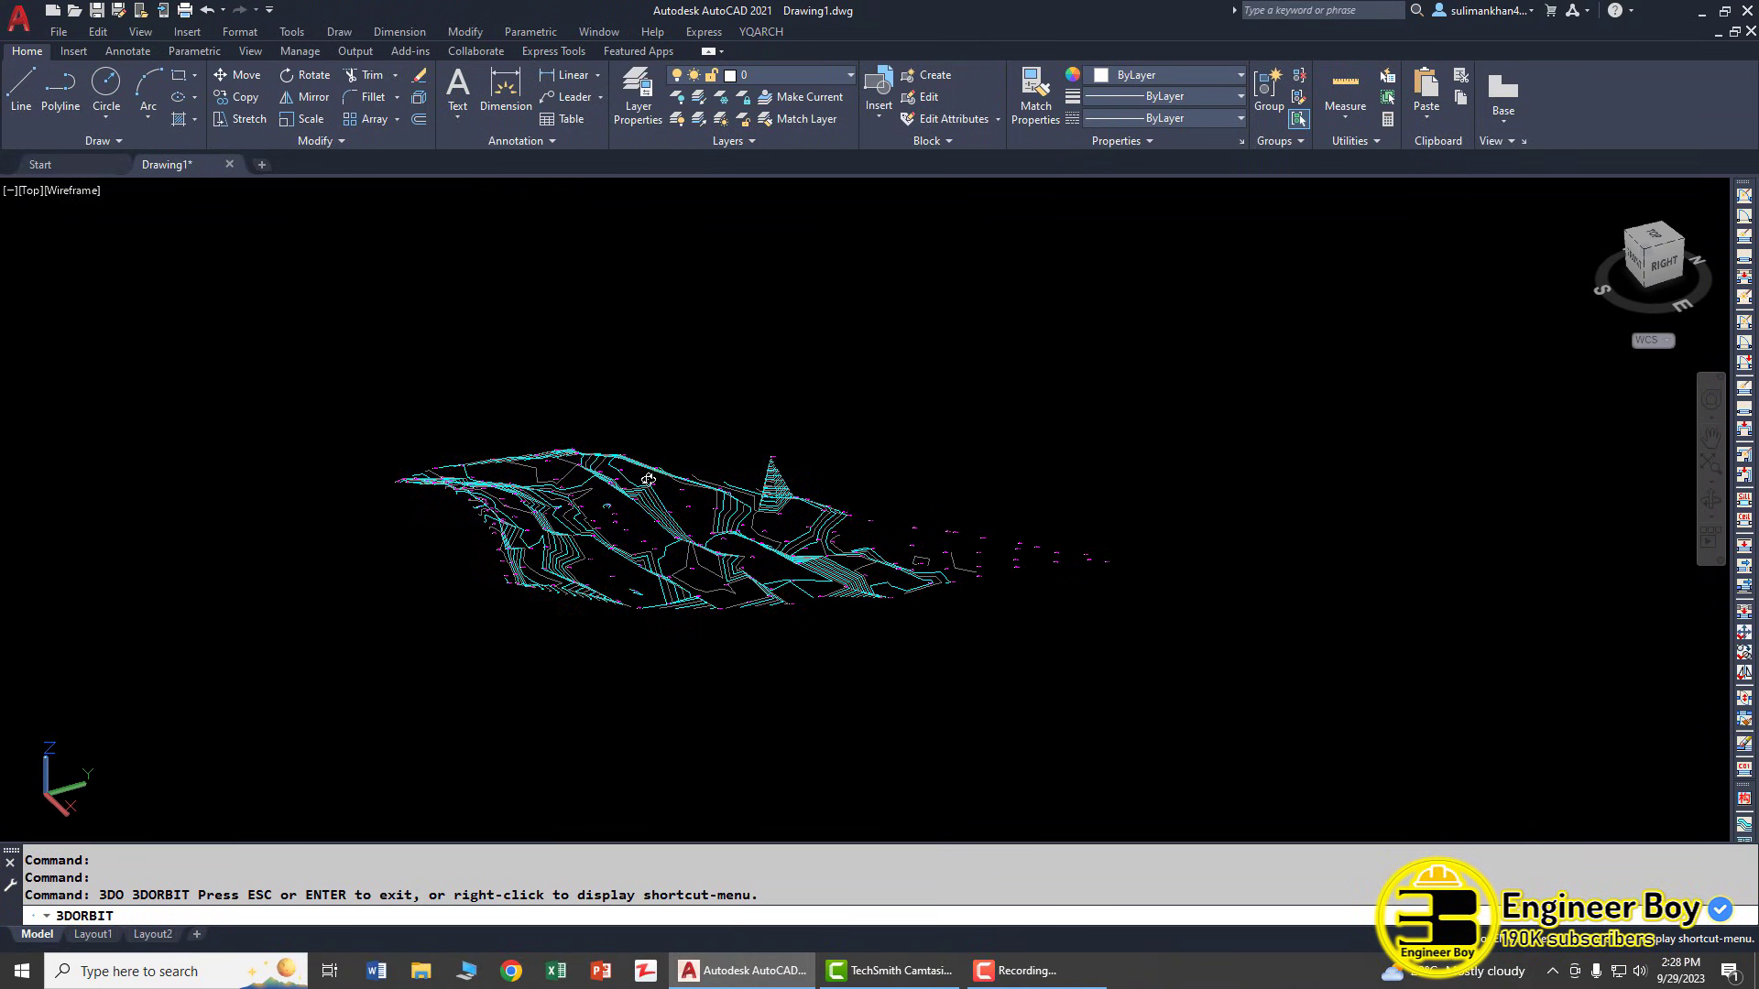
{"action": "scroll", "coordinate": [674, 504], "scroll_direction": "up", "scroll_amount": 1}
{"action": "scroll", "coordinate": [701, 530], "scroll_direction": "up", "scroll_amount": 1}
{"action": "scroll", "coordinate": [736, 557], "scroll_direction": "up", "scroll_amount": 1}
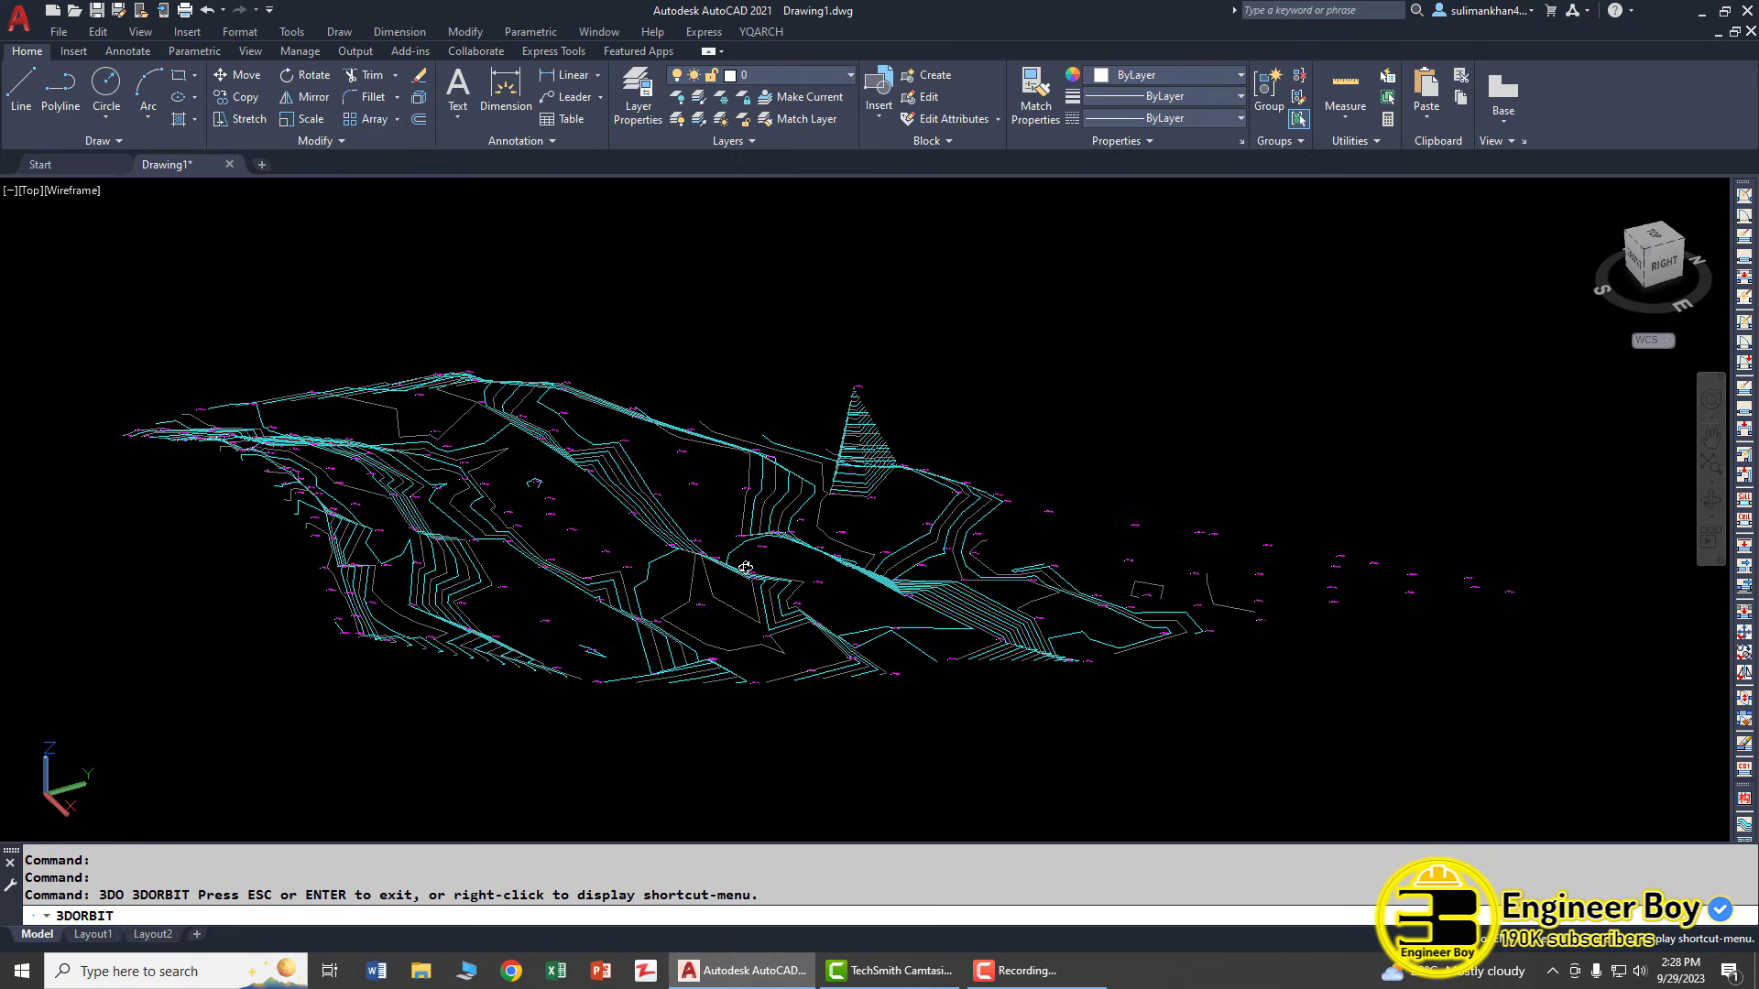
{"action": "scroll", "coordinate": [859, 392], "scroll_direction": "up", "scroll_amount": 1}
{"action": "scroll", "coordinate": [831, 358], "scroll_direction": "up", "scroll_amount": 1}
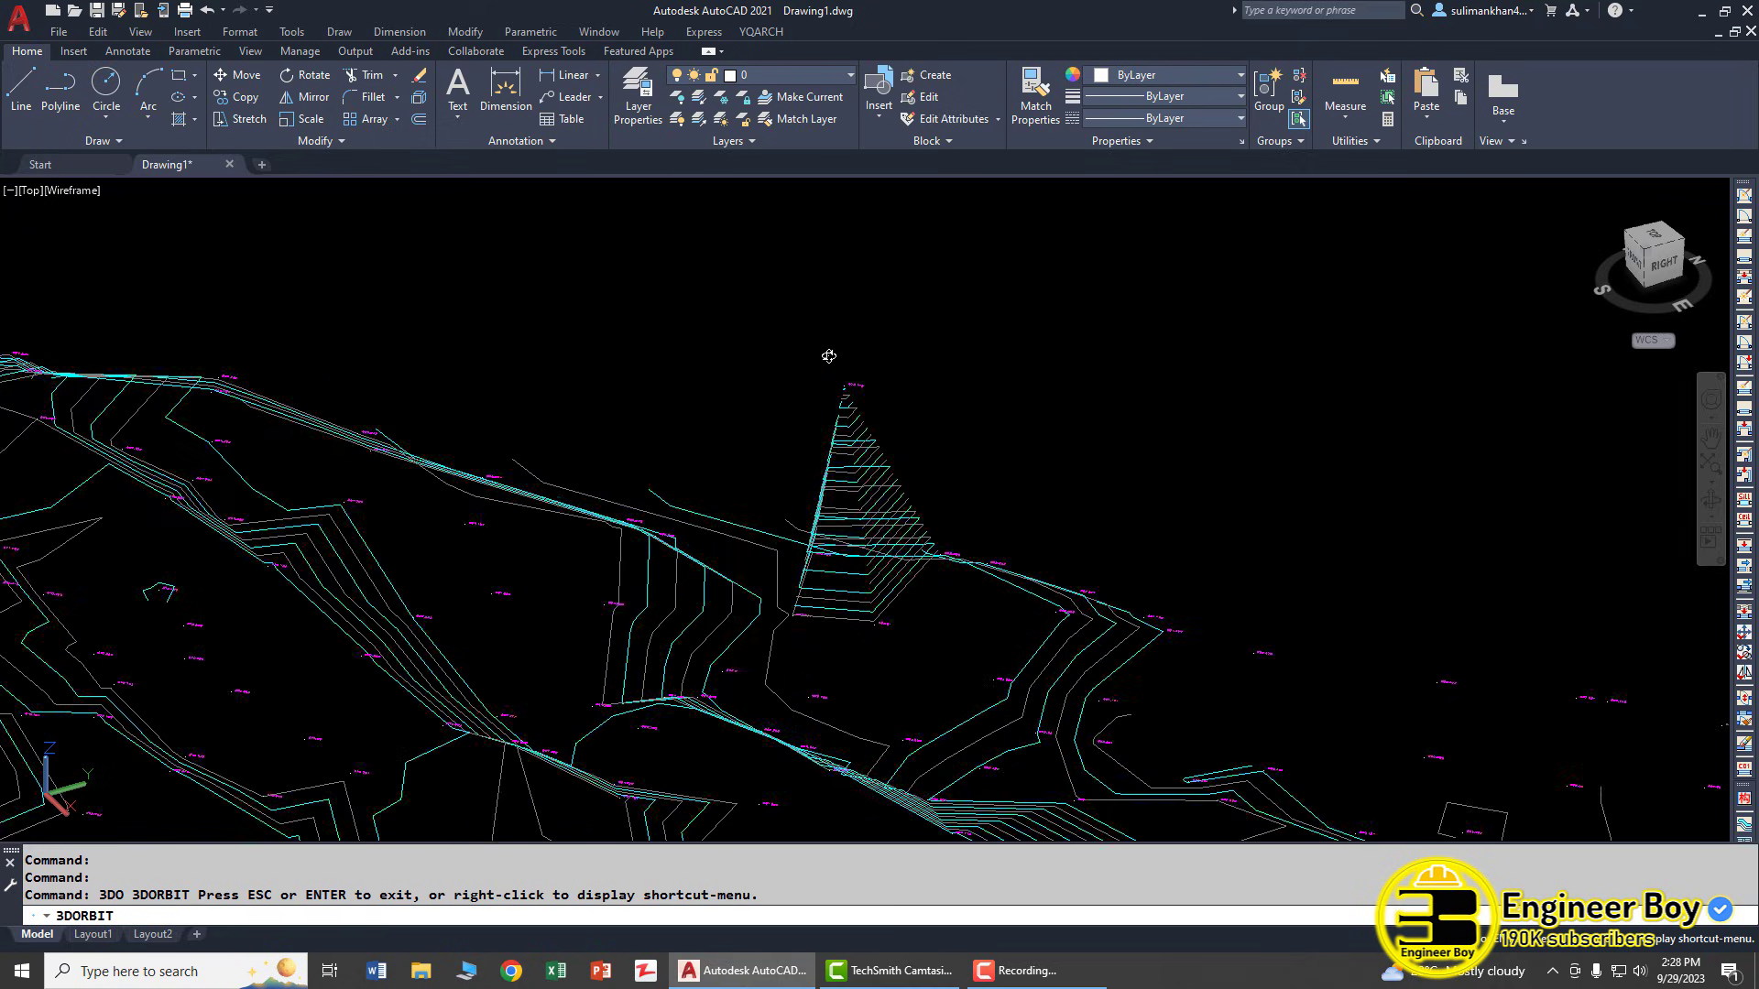
{"action": "scroll", "coordinate": [852, 385], "scroll_direction": "up", "scroll_amount": 1}
{"action": "scroll", "coordinate": [864, 424], "scroll_direction": "up", "scroll_amount": 1}
{"action": "scroll", "coordinate": [864, 425], "scroll_direction": "up", "scroll_amount": 1}
{"action": "scroll", "coordinate": [864, 430], "scroll_direction": "up", "scroll_amount": 1}
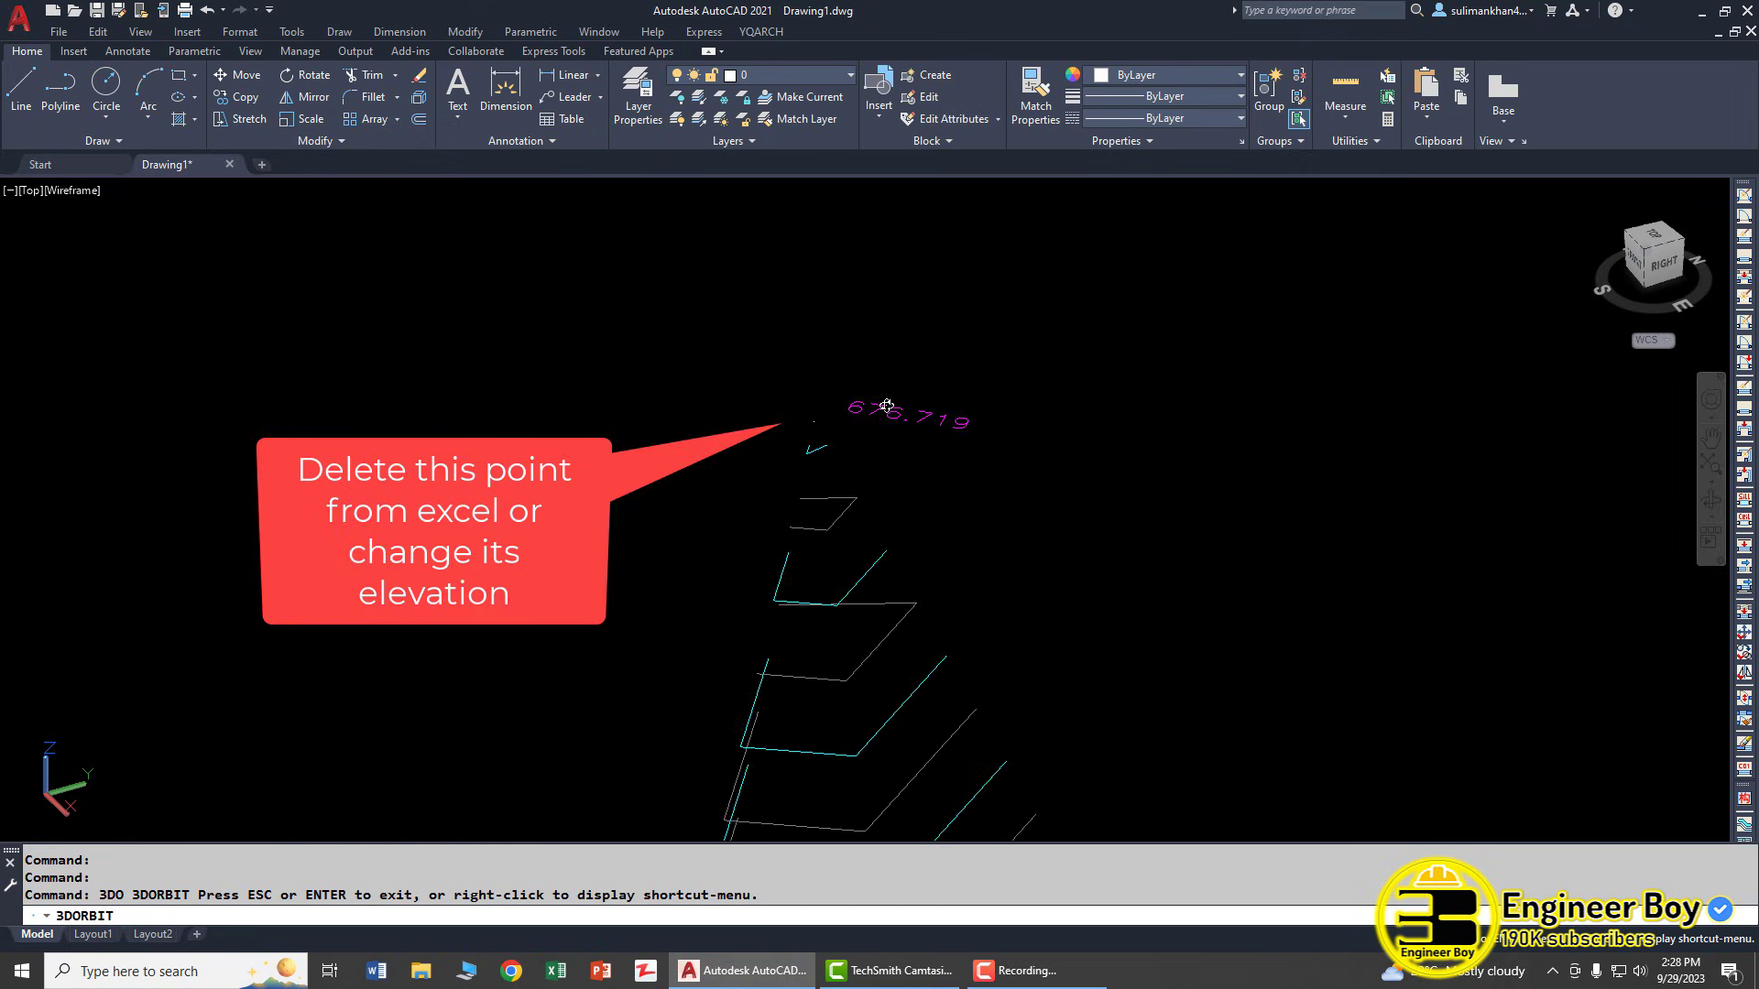
{"action": "scroll", "coordinate": [863, 434], "scroll_direction": "up", "scroll_amount": 1}
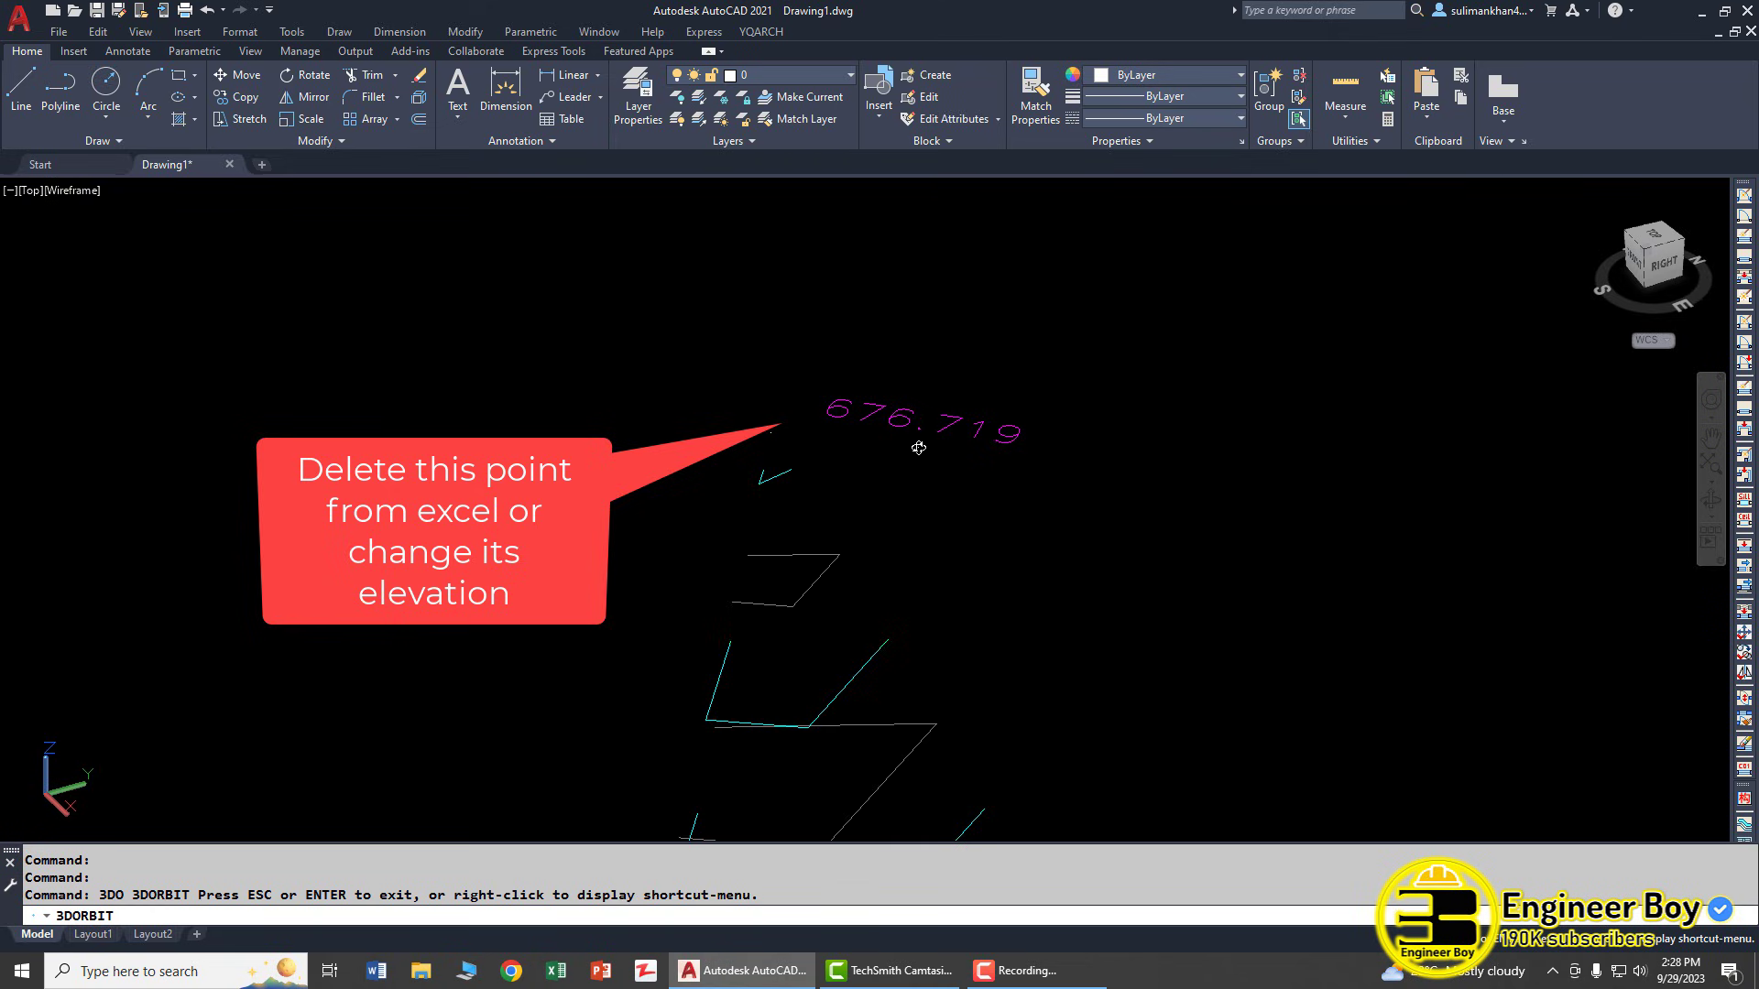
{"action": "key", "text": "Escape"}
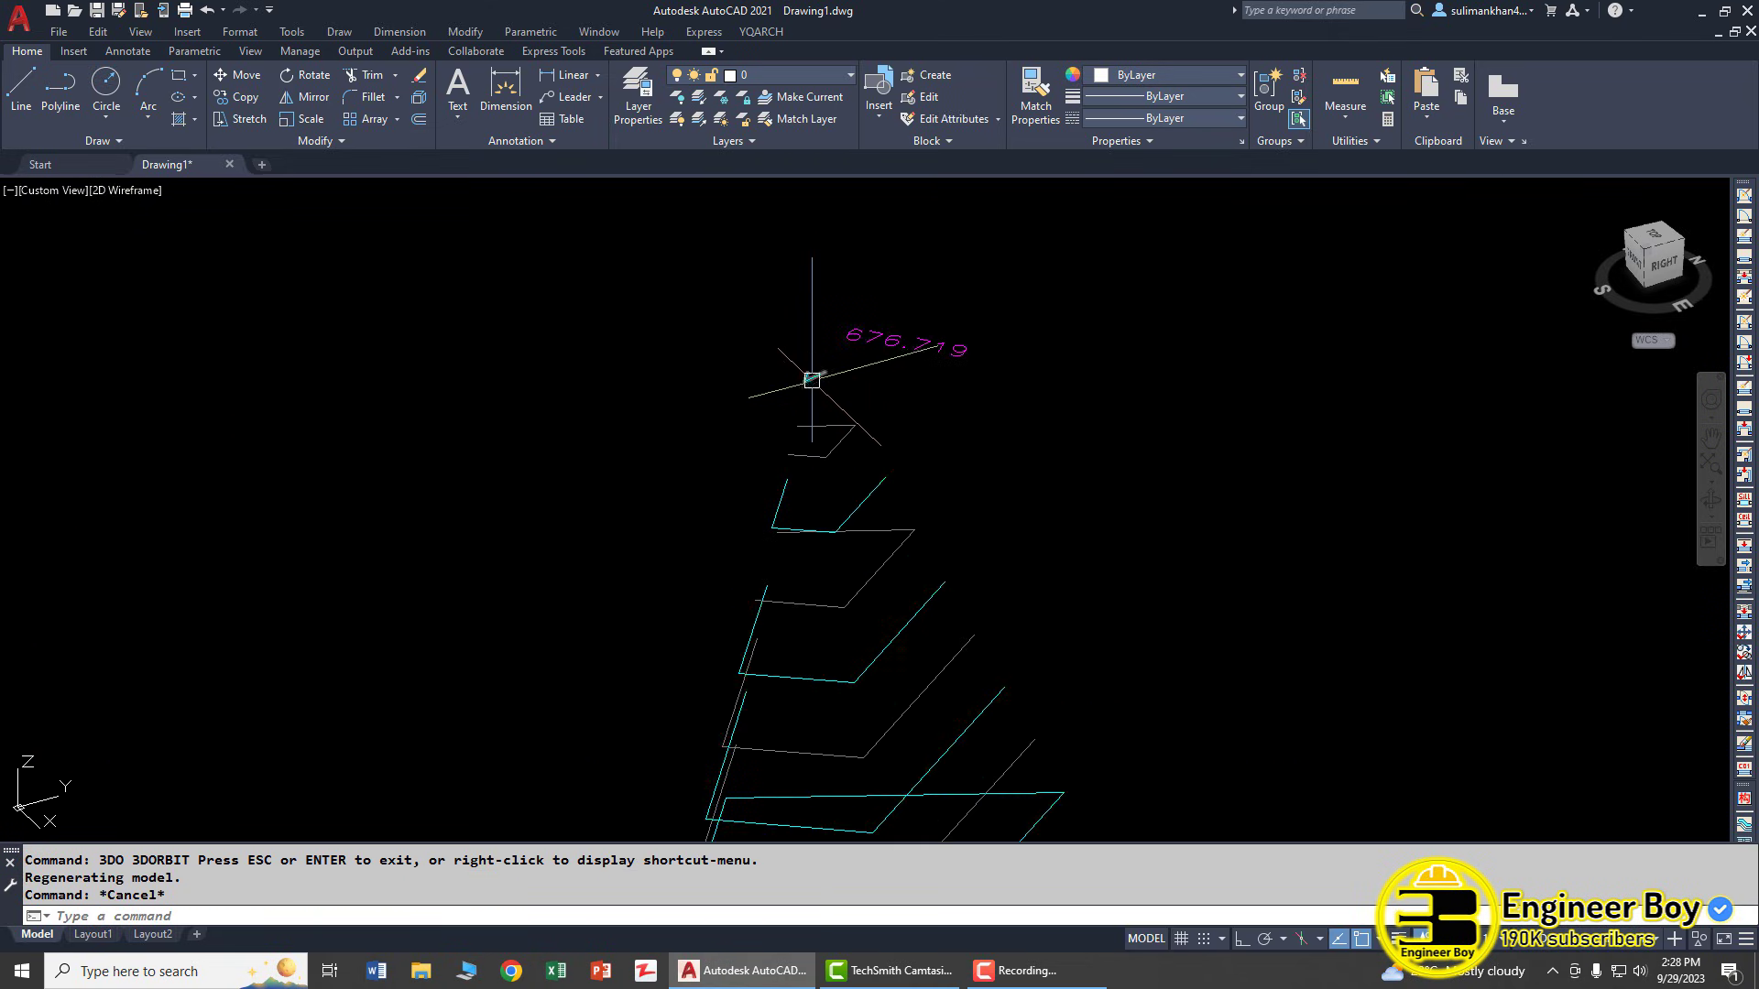
{"action": "left_click", "coordinate": [815, 375]}
{"action": "key", "text": "Escape"}
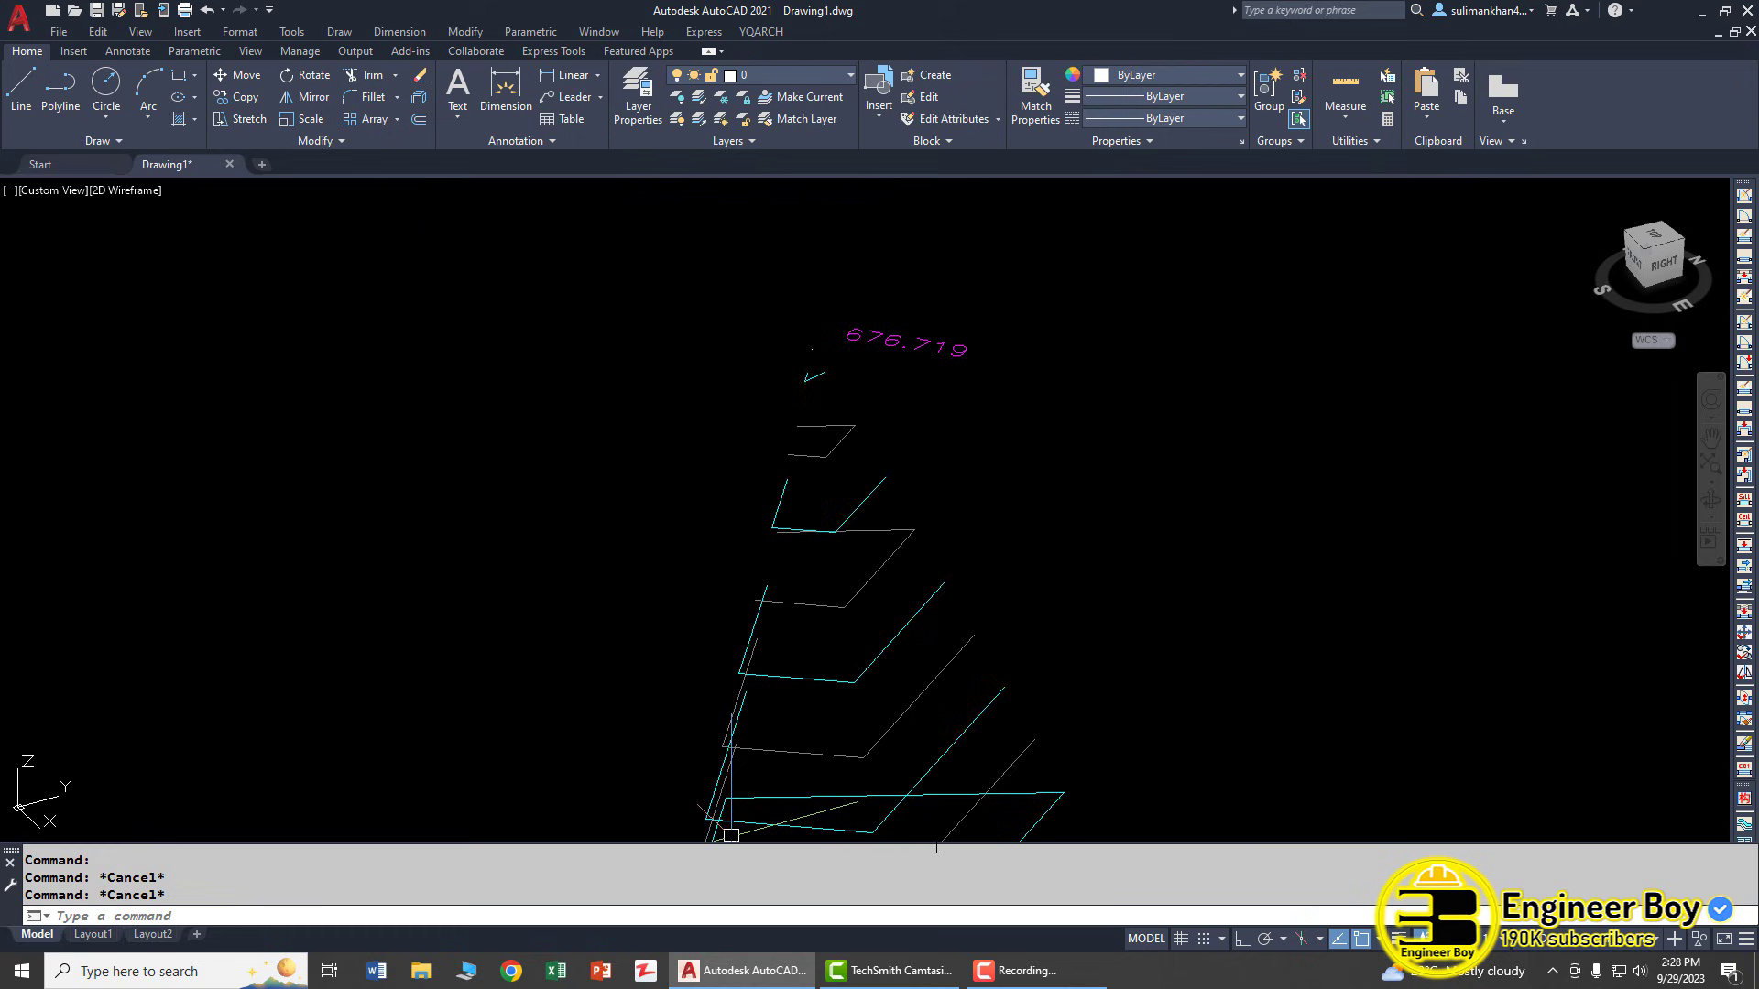
{"action": "scroll", "coordinate": [811, 399], "scroll_direction": "down", "scroll_amount": 3}
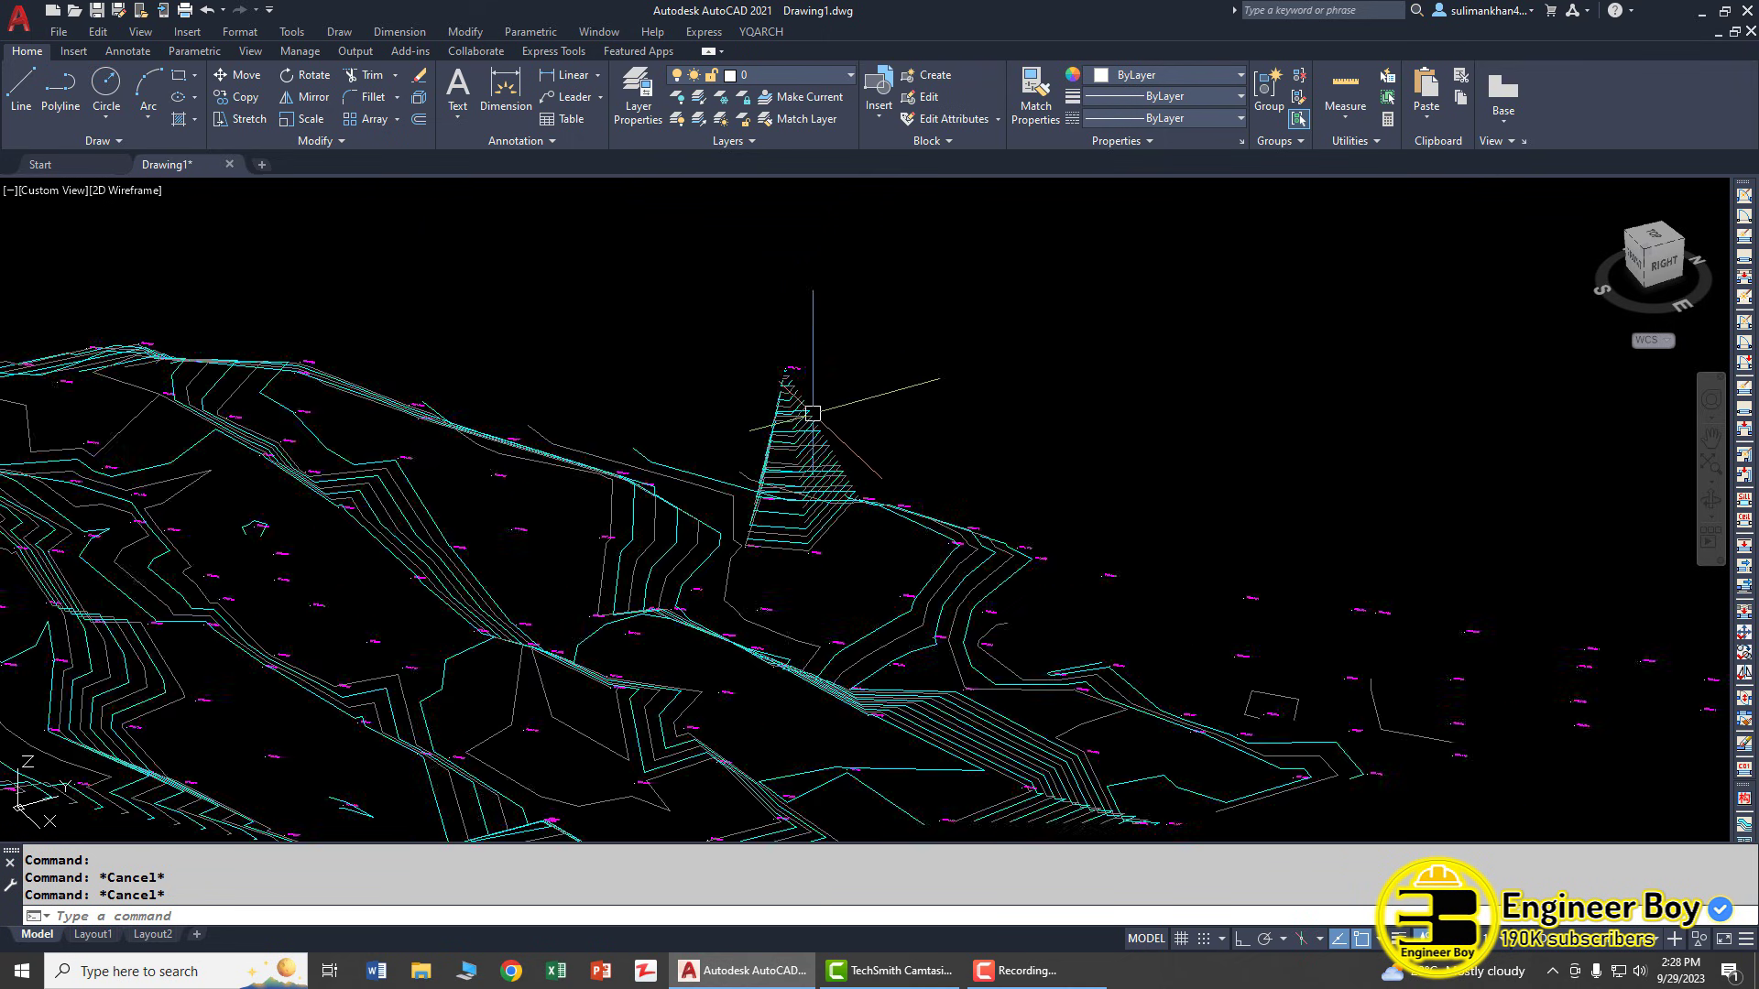
{"action": "scroll", "coordinate": [813, 412], "scroll_direction": "down", "scroll_amount": 3}
{"action": "scroll", "coordinate": [903, 491], "scroll_direction": "up", "scroll_amount": 2}
- Run 3DORBIT again and rotate the terrain to a new viewpoint showing the spike
{"action": "key", "text": "Escape"}
{"action": "type", "text": "3"}
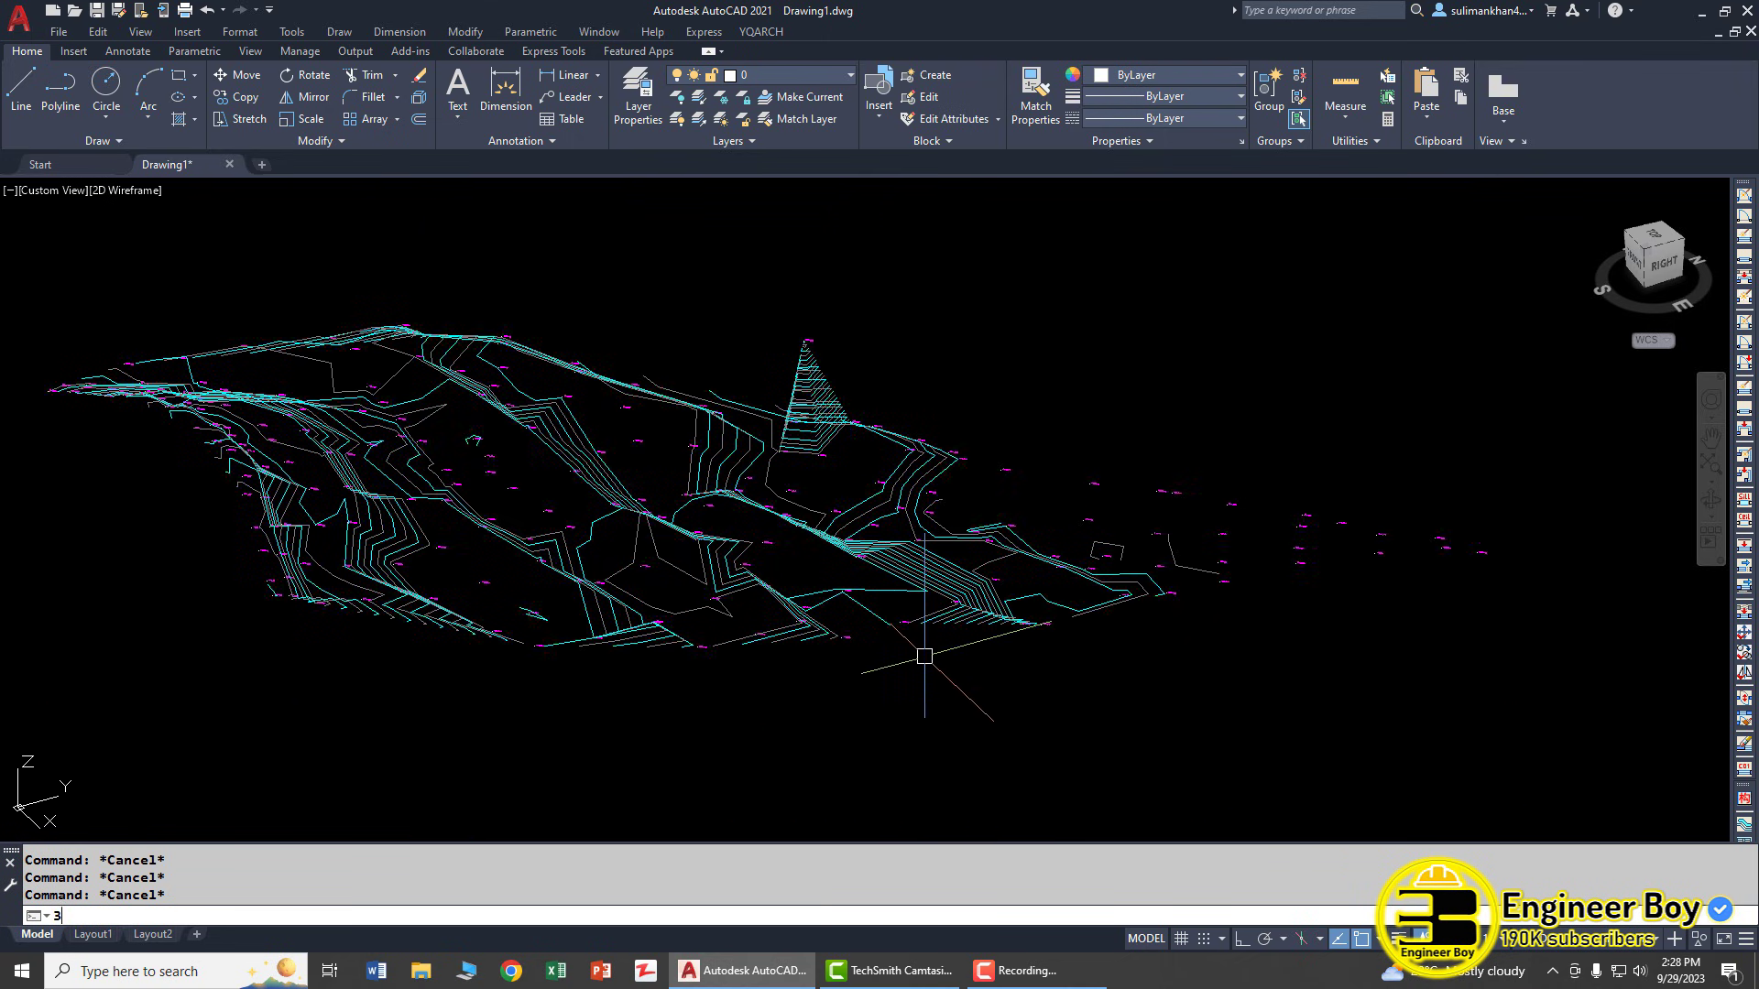
{"action": "type", "text": "do"}
{"action": "key", "text": "Return"}
{"action": "mouse_move", "coordinate": [718, 571]}
{"action": "left_mouse_down"}
{"action": "mouse_move", "coordinate": [546, 559]}
{"action": "mouse_move", "coordinate": [657, 583]}
{"action": "left_mouse_up"}
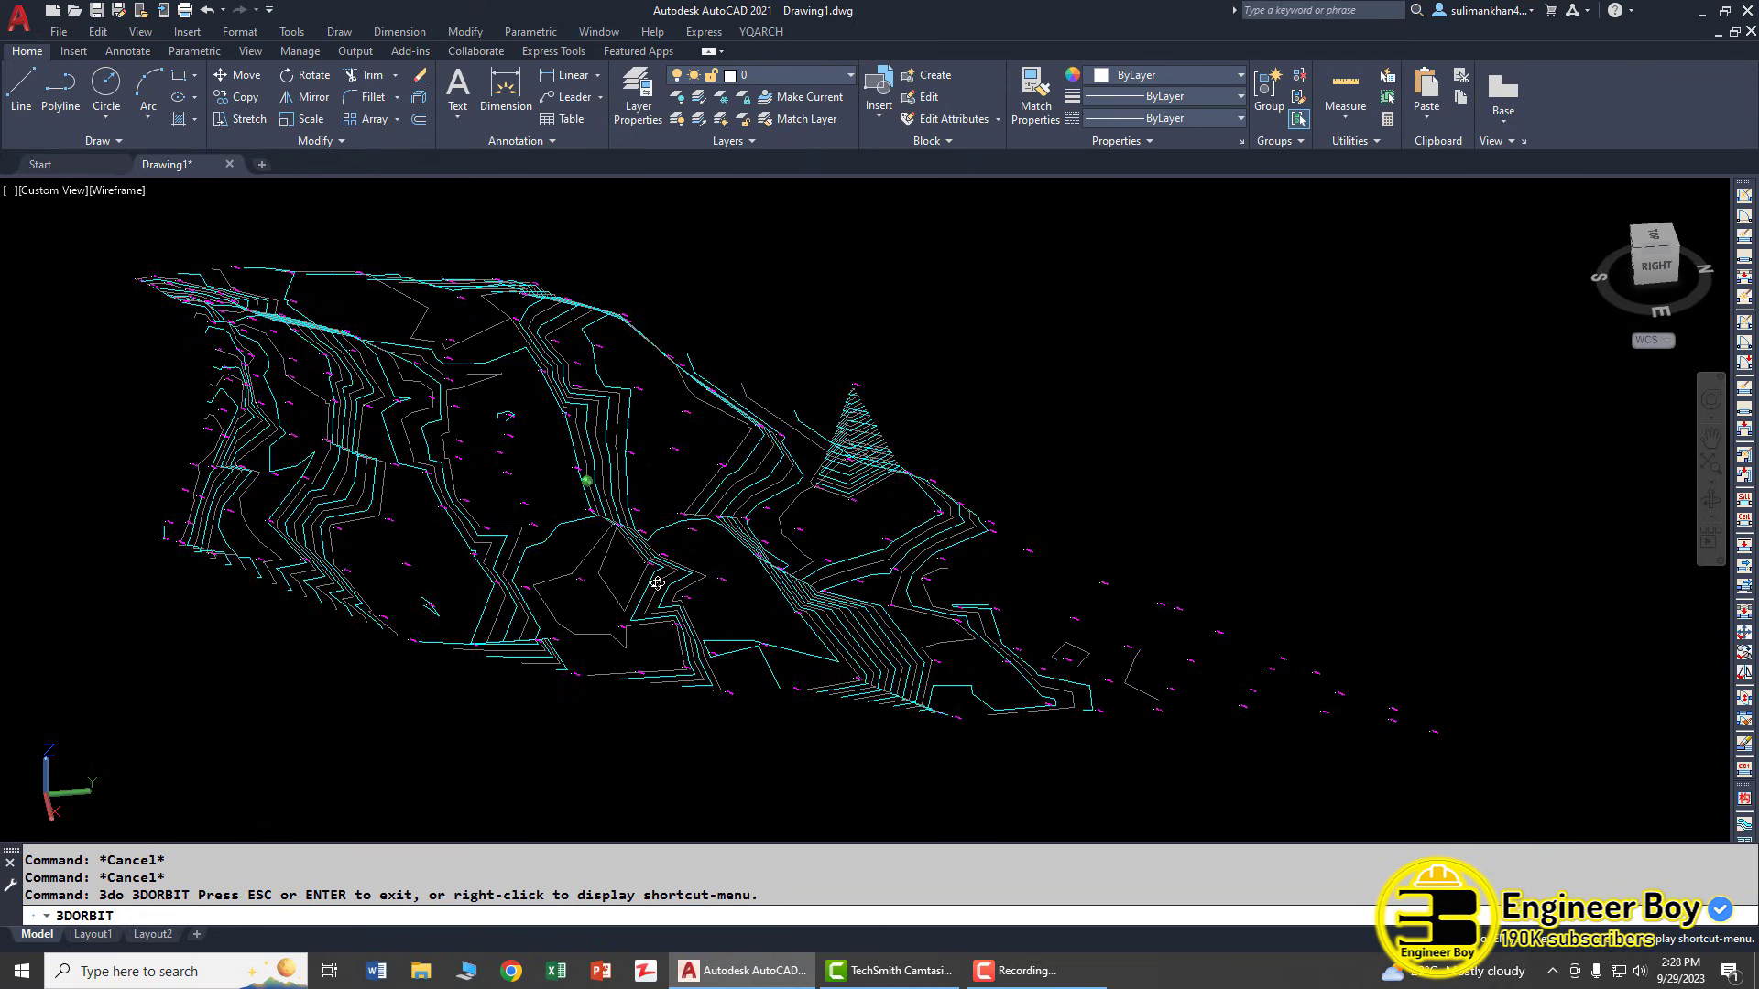